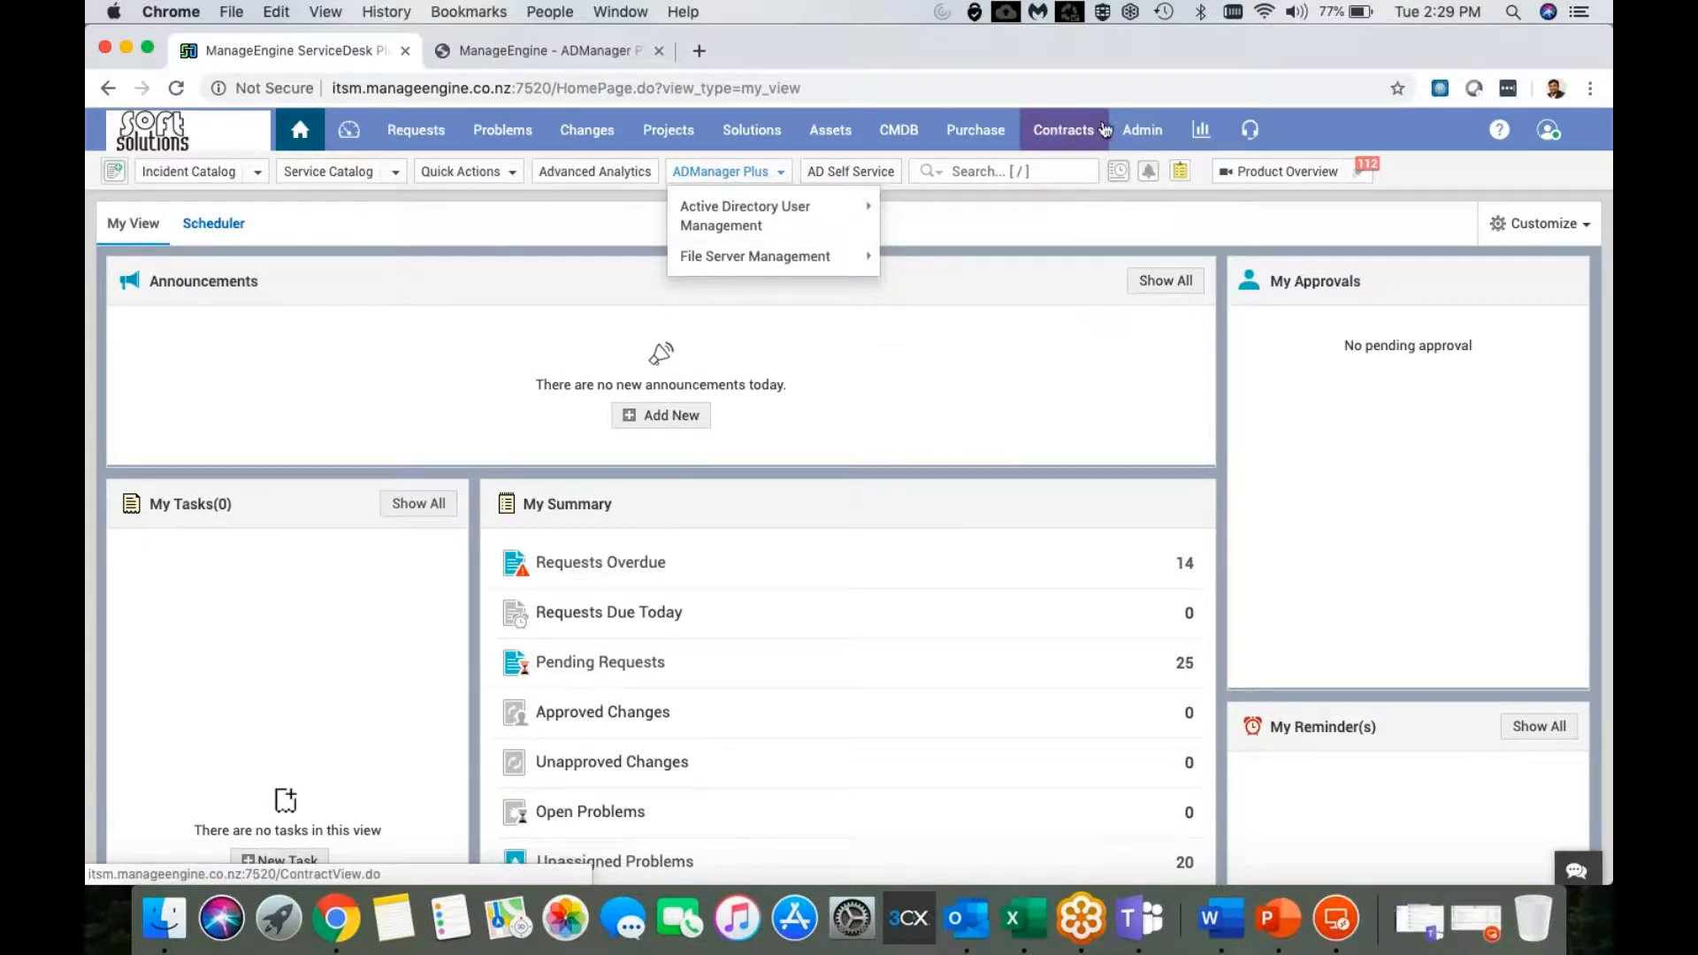
Go to Admin and open the ADManager Plus server configuration under Integrations.
left_click(1140, 131)
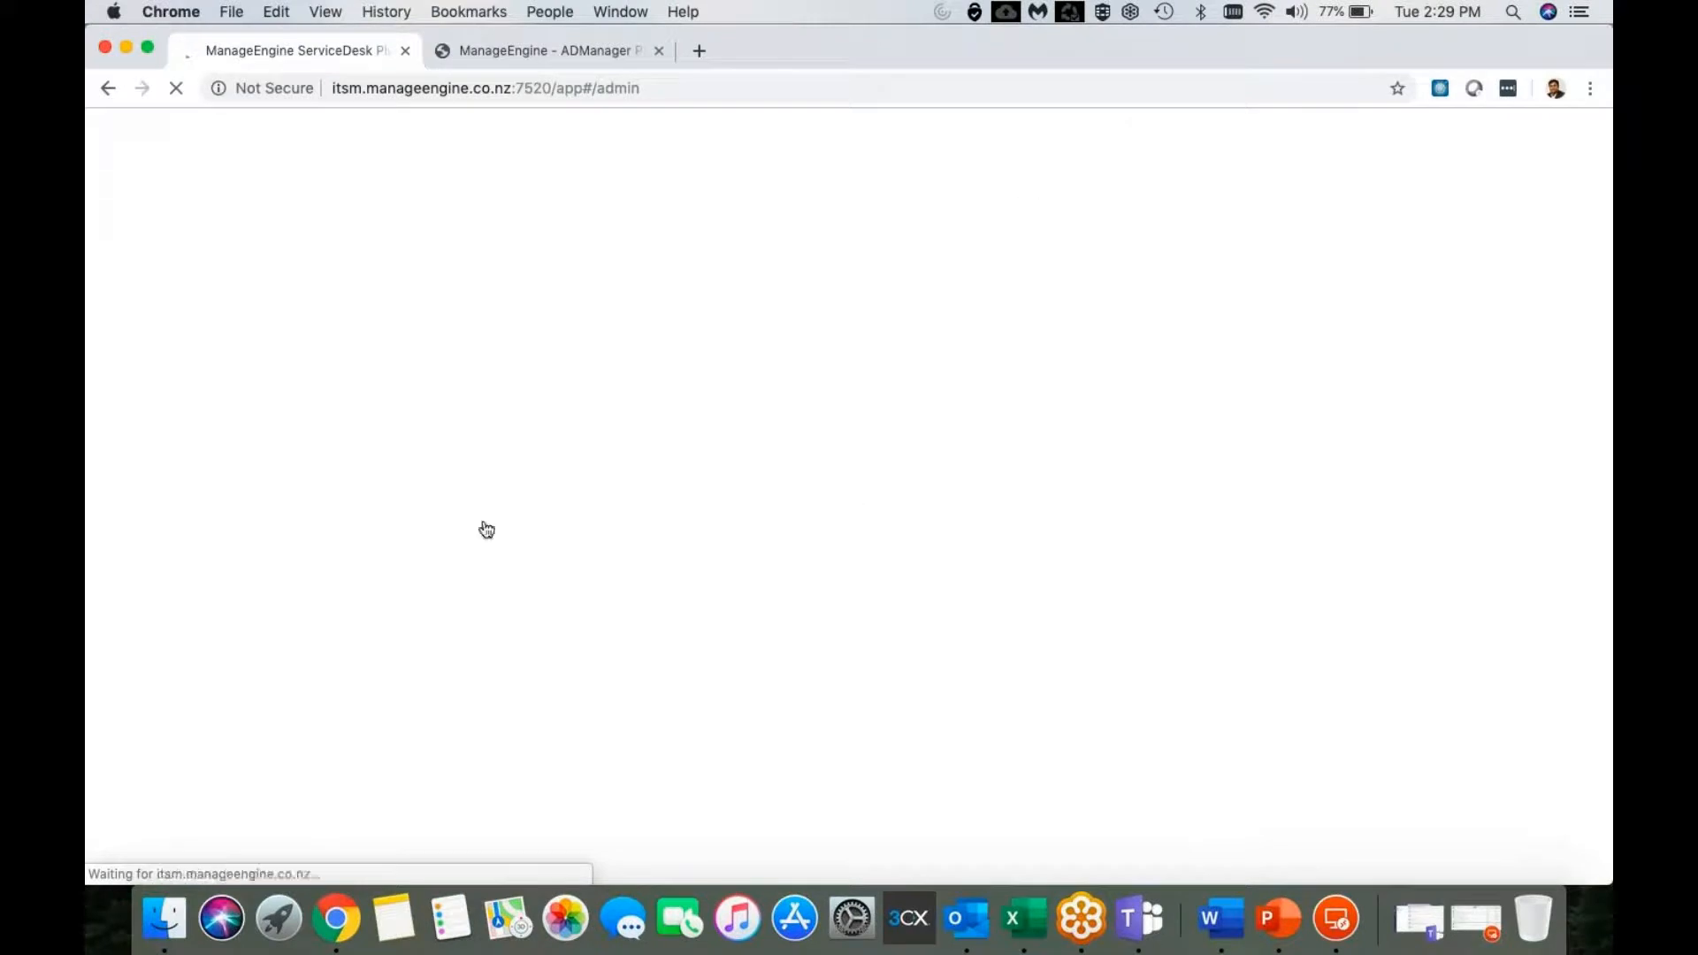
scroll(786, 605, "down", 10)
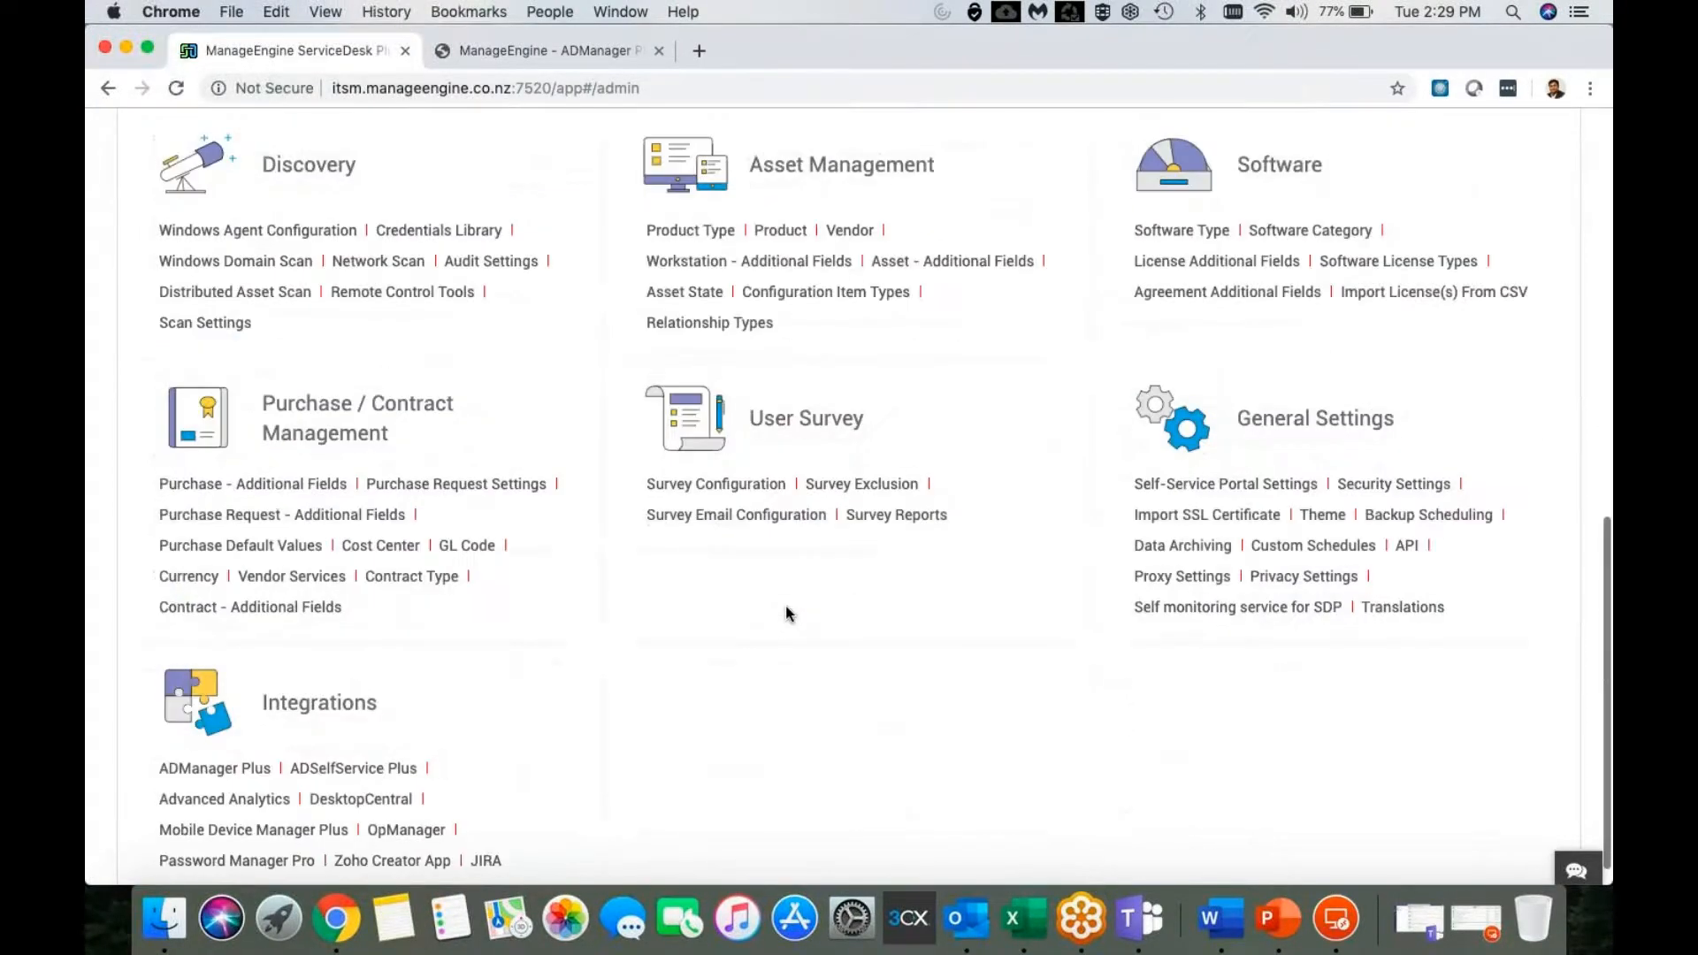
scroll(790, 613, "up", 5)
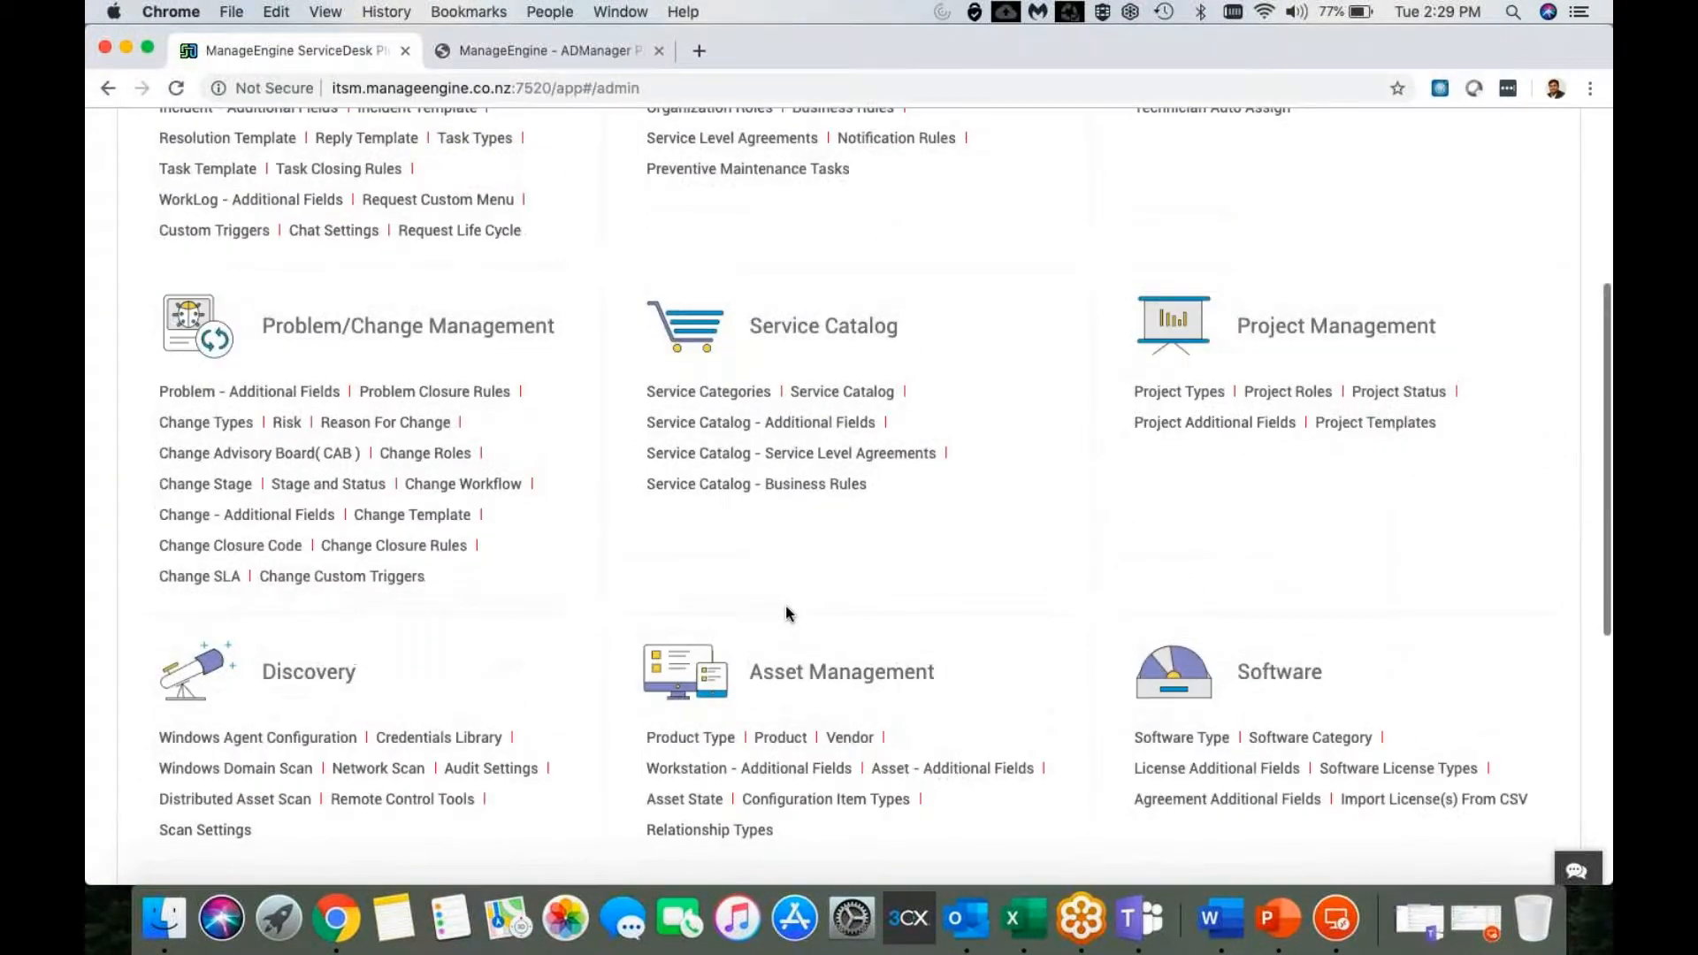
scroll(787, 613, "down", 6)
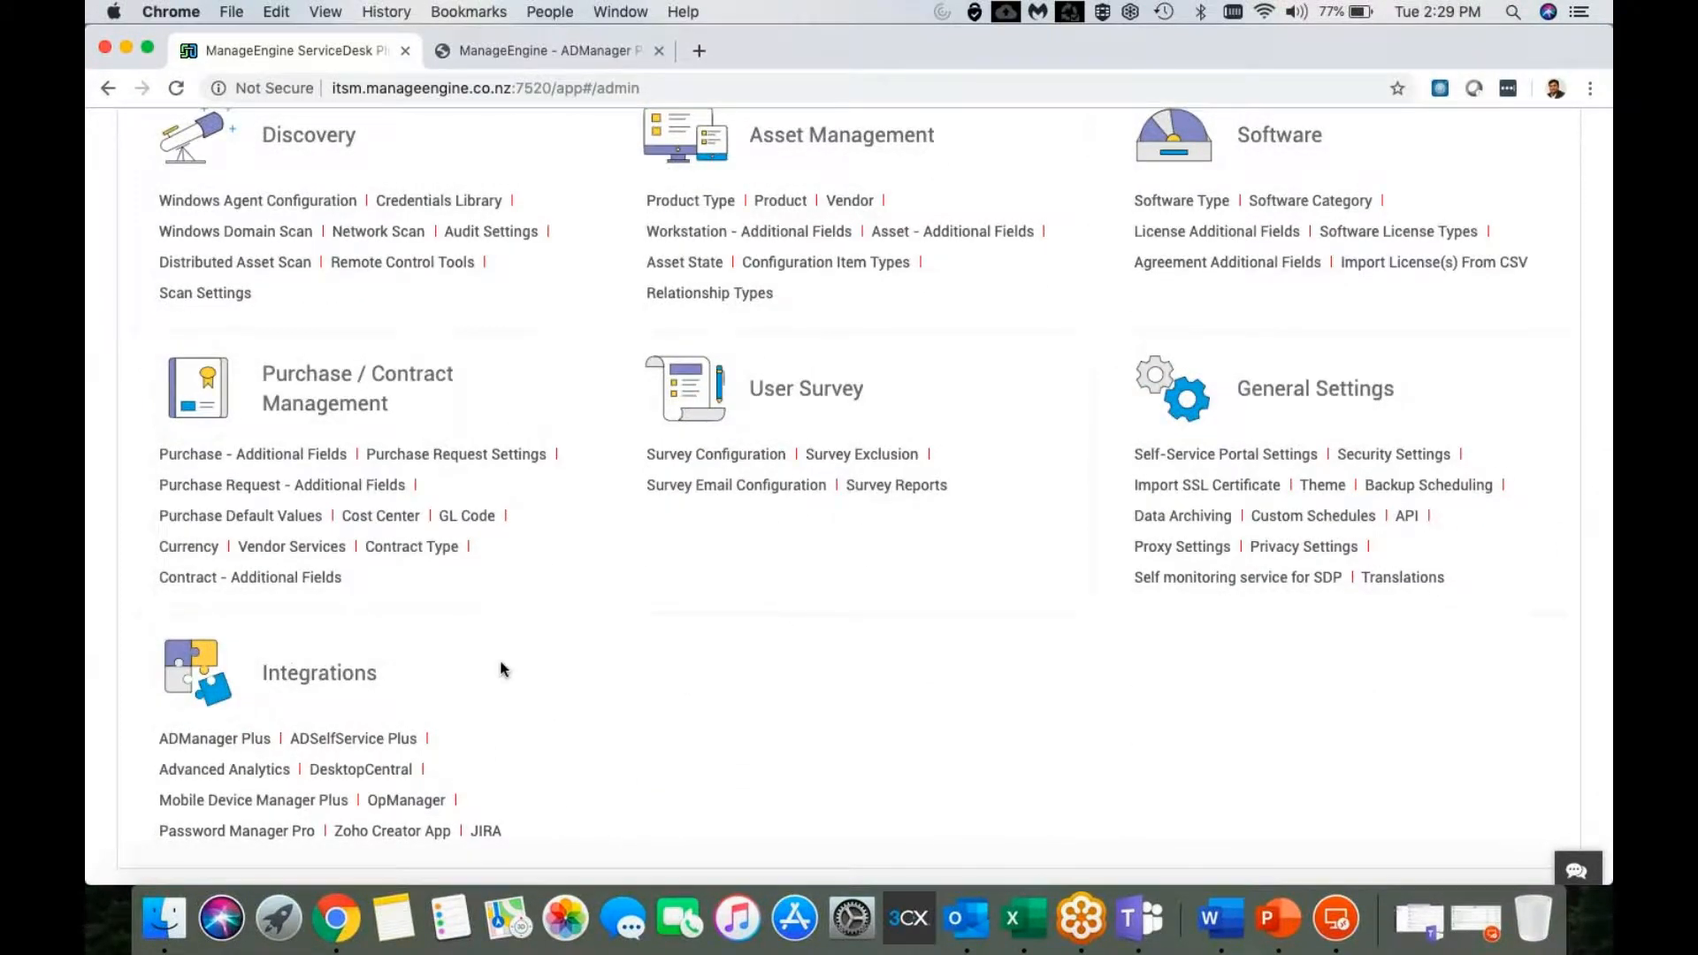
left_click(226, 739)
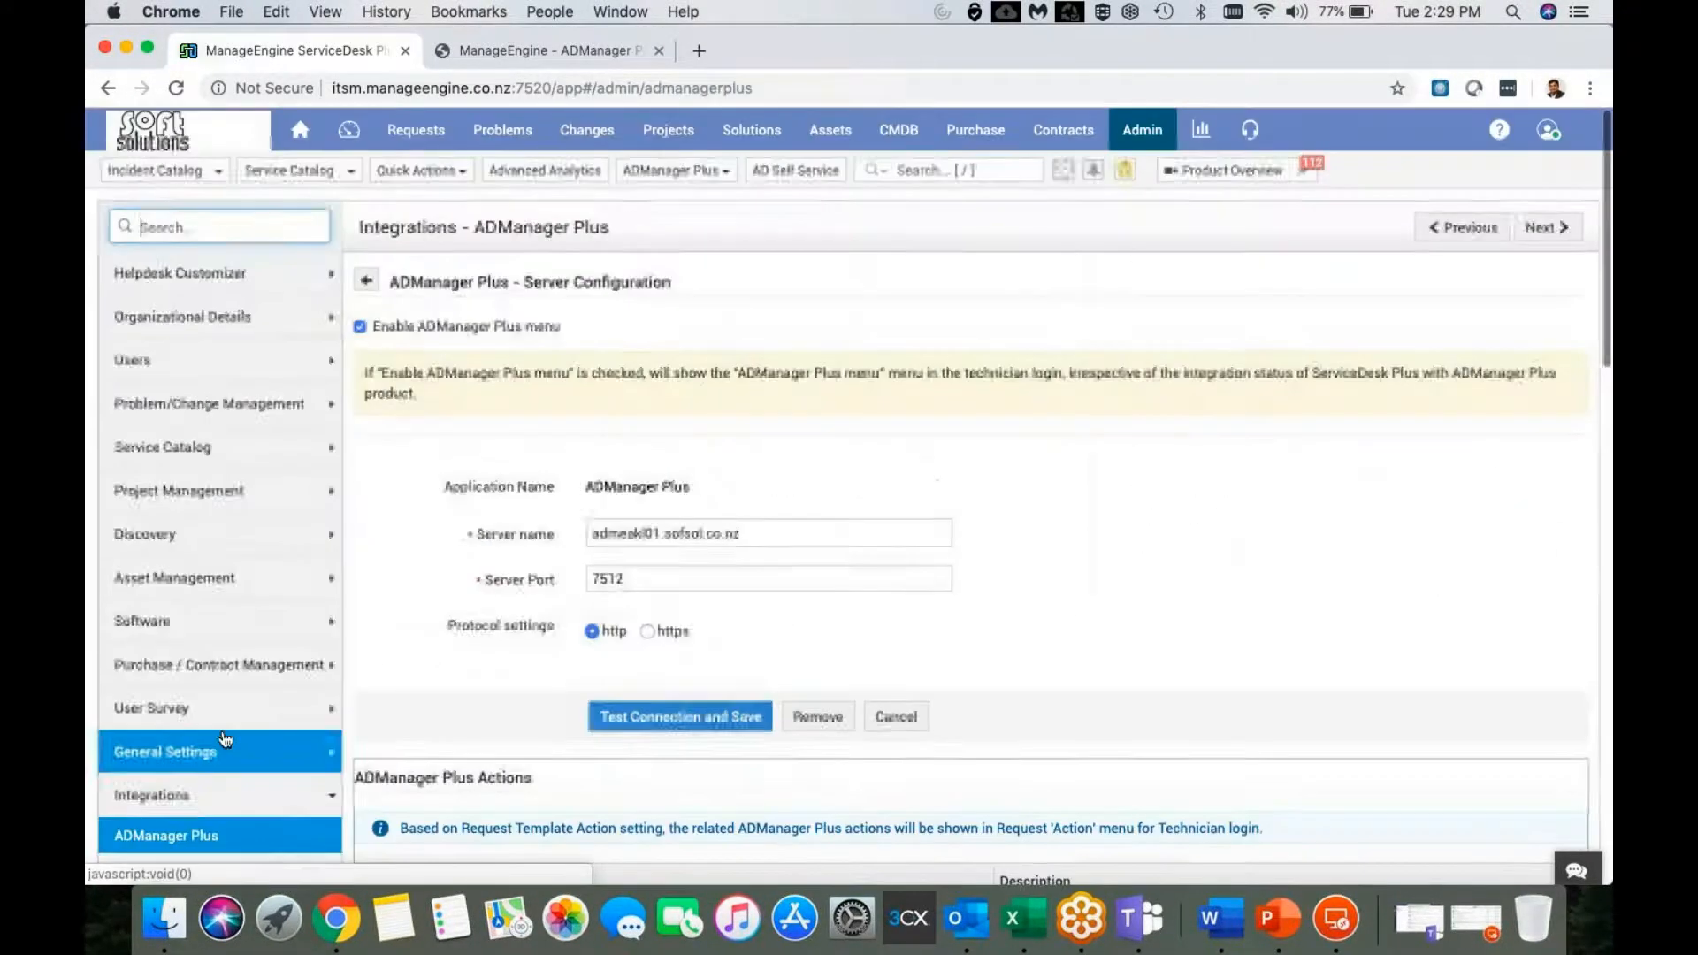
Turn off the ADManager Plus menu, remove the integration, and switch to ADManager Plus.
left_click(362, 329)
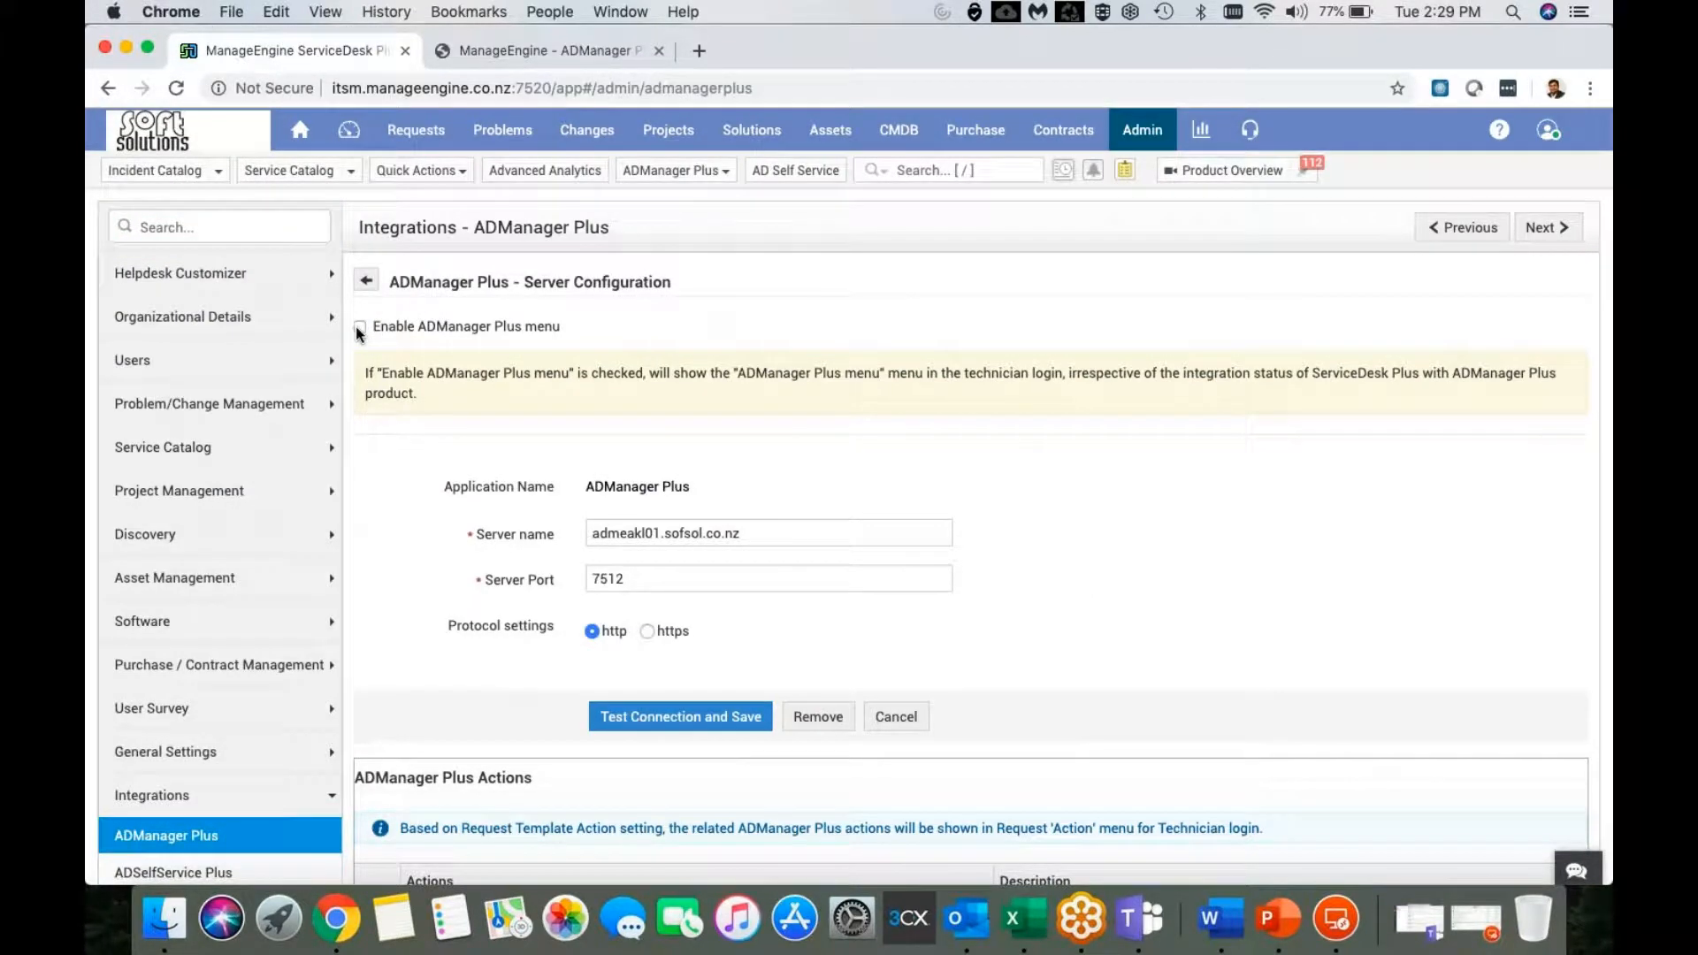
left_click(838, 726)
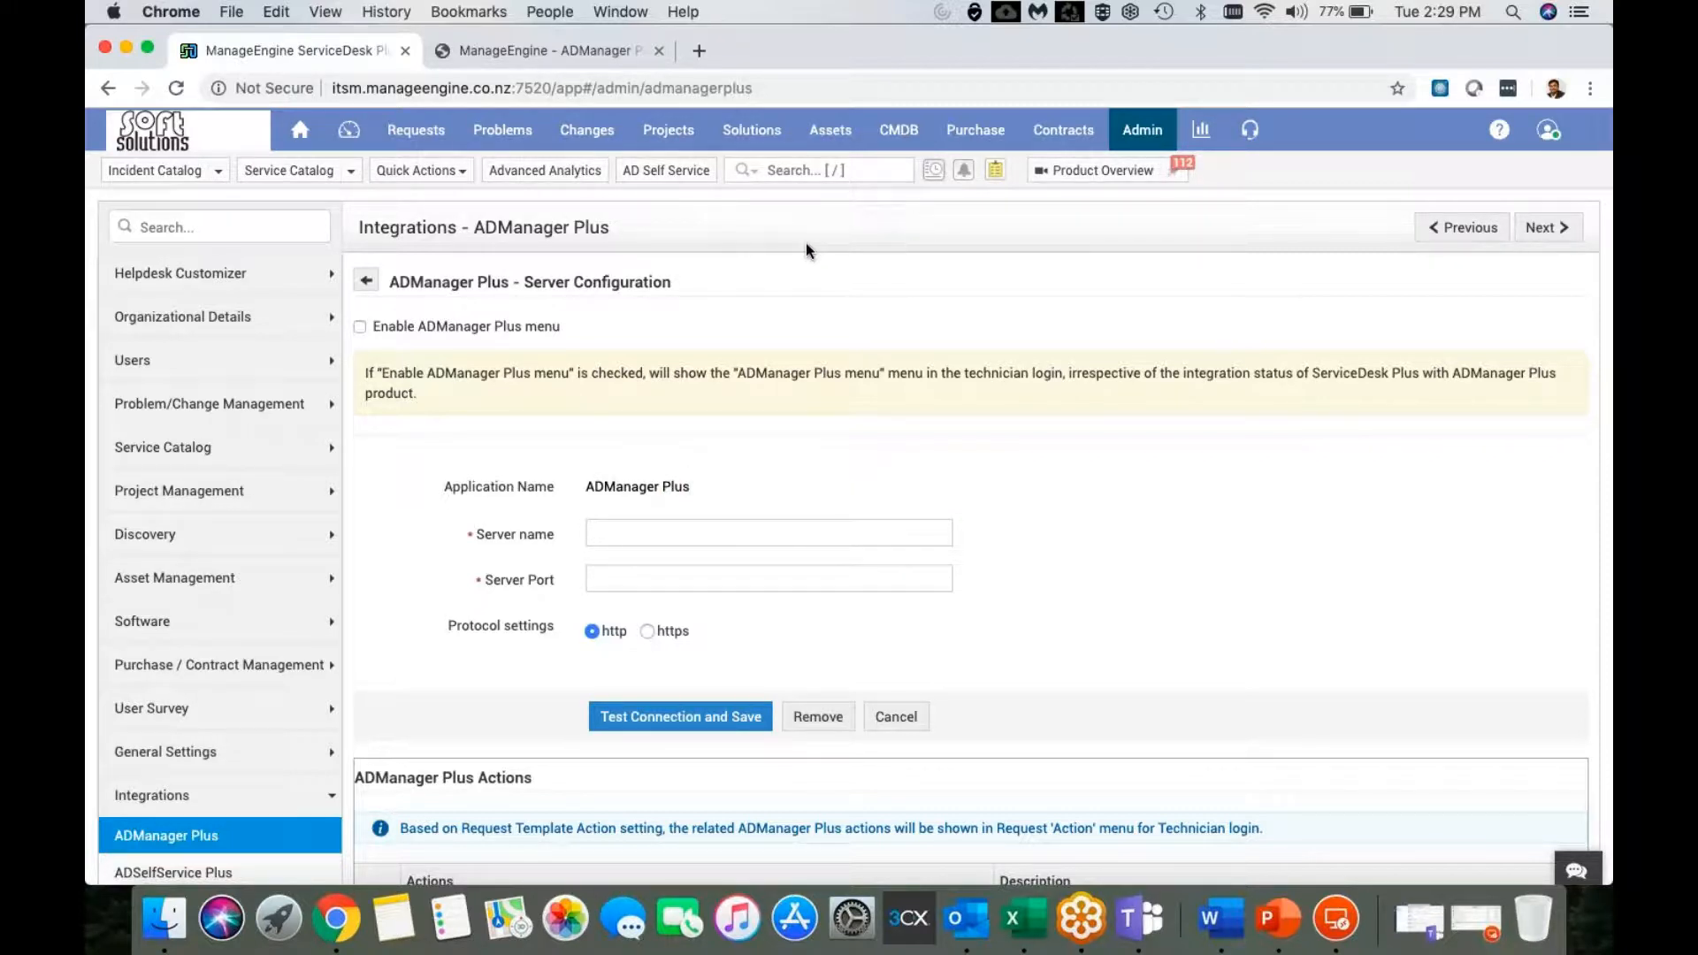
left_click(584, 51)
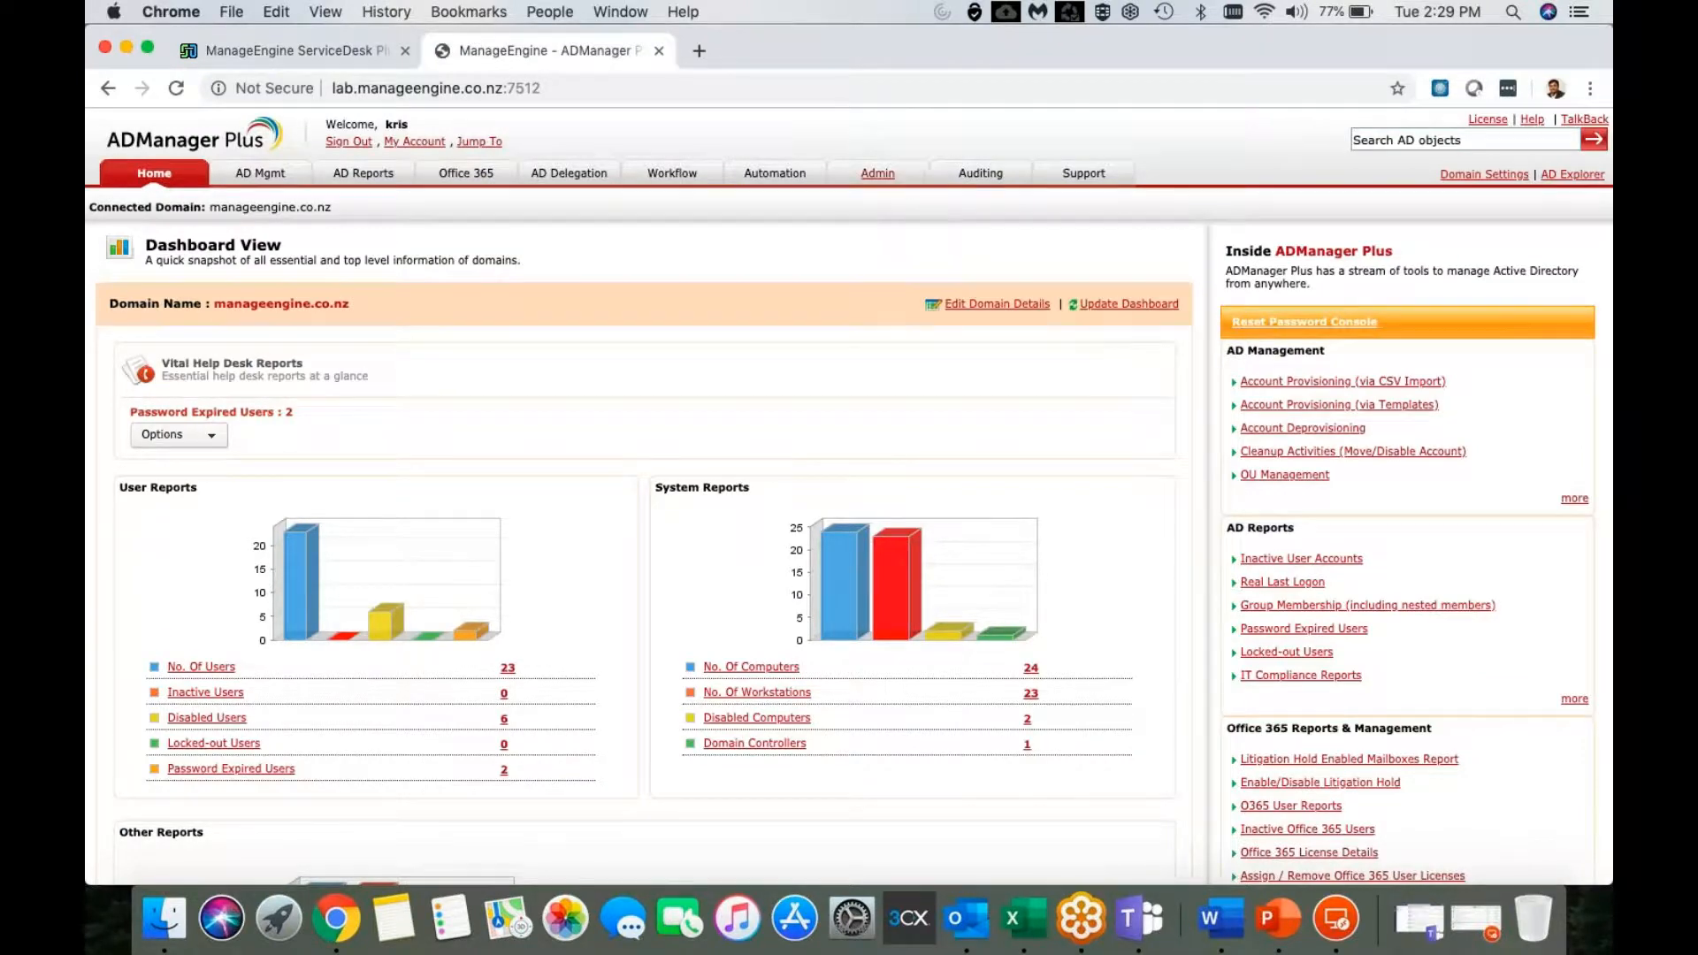
View ADManager Plus Admin > Integrations listing ServiceDesk Plus, then return to ServiceDesk Plus.
left_click(876, 173)
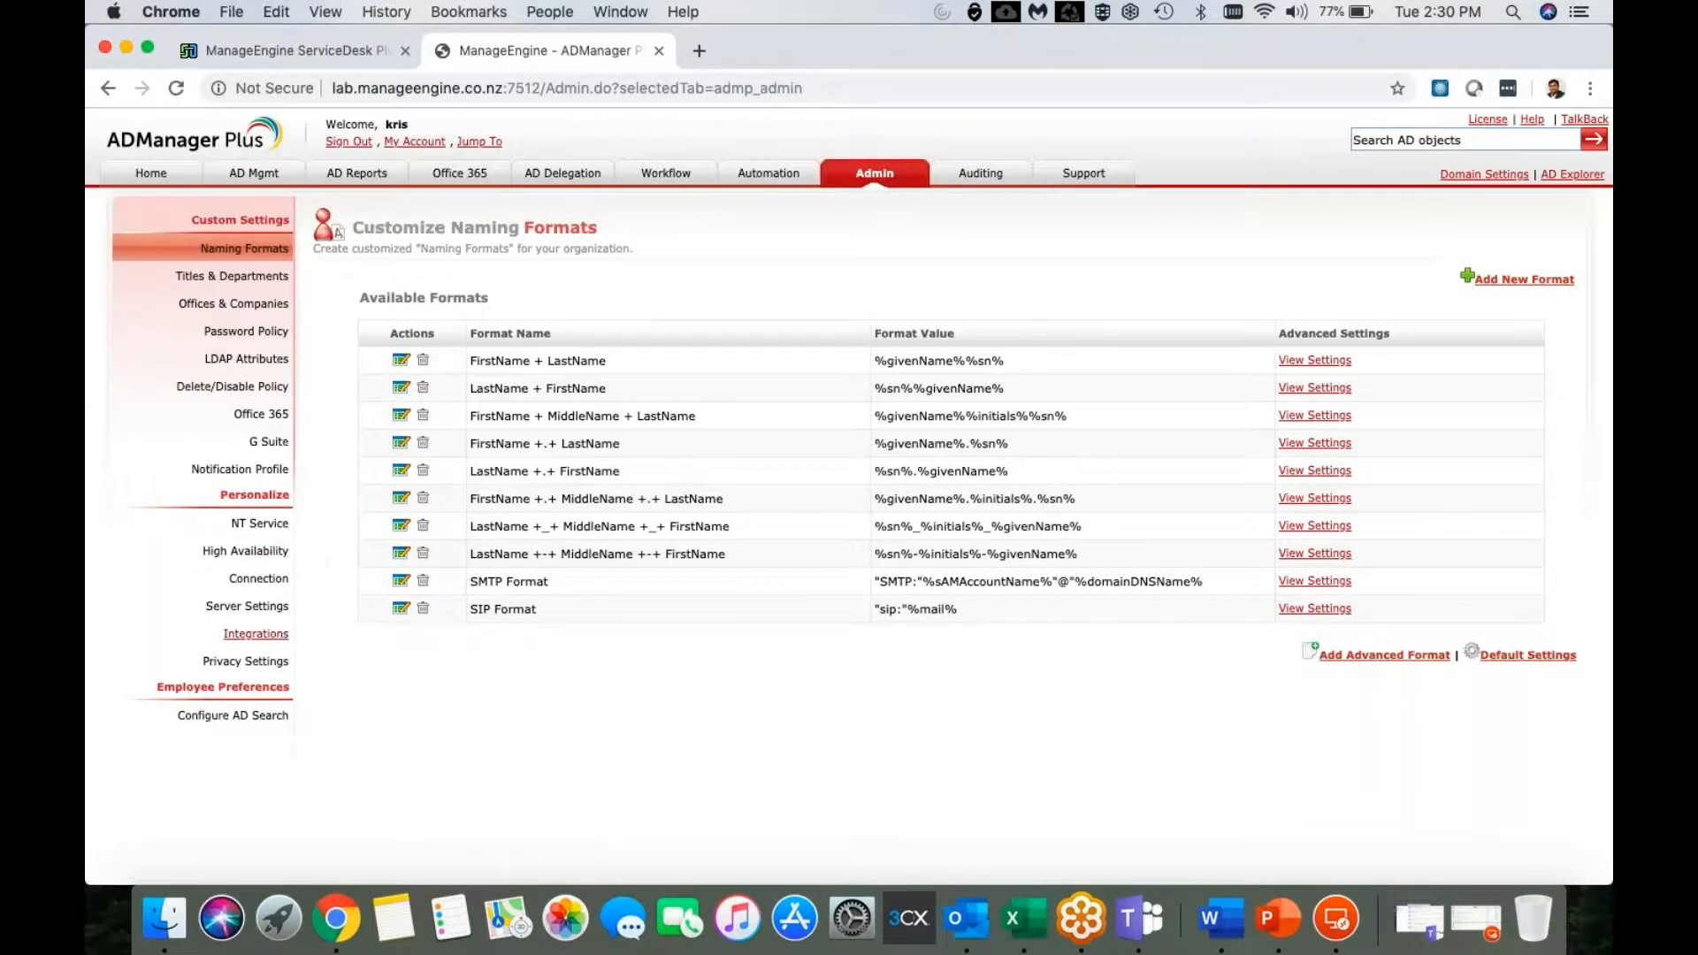
left_click(252, 634)
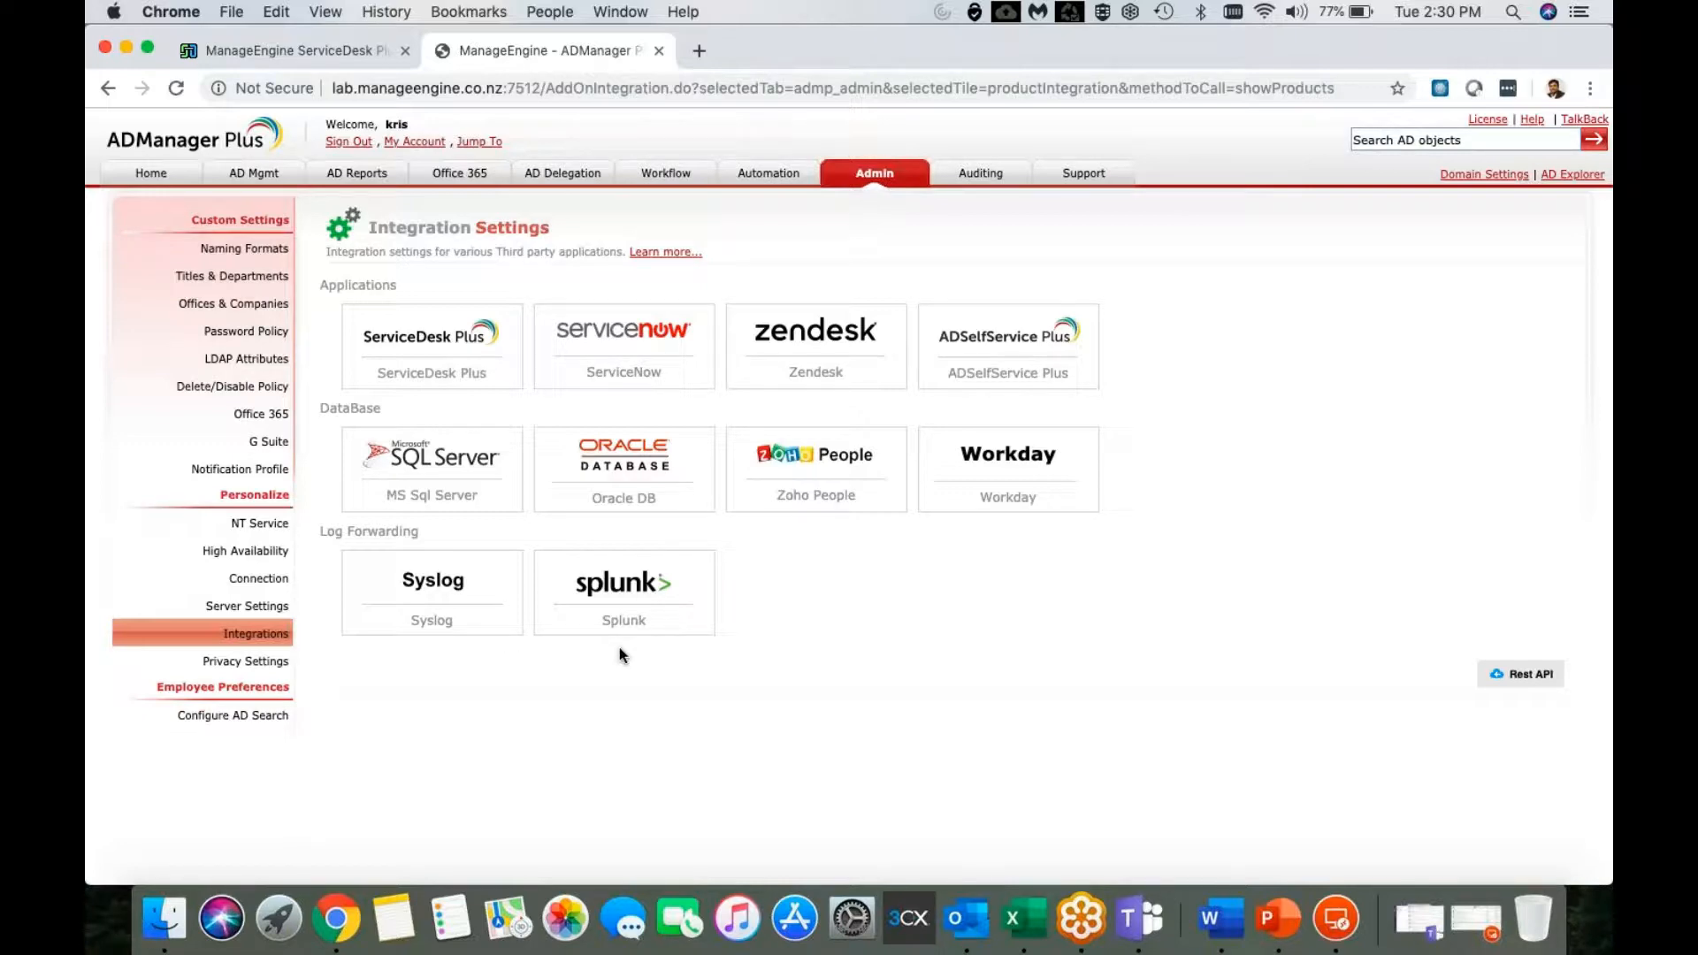
left_click(350, 61)
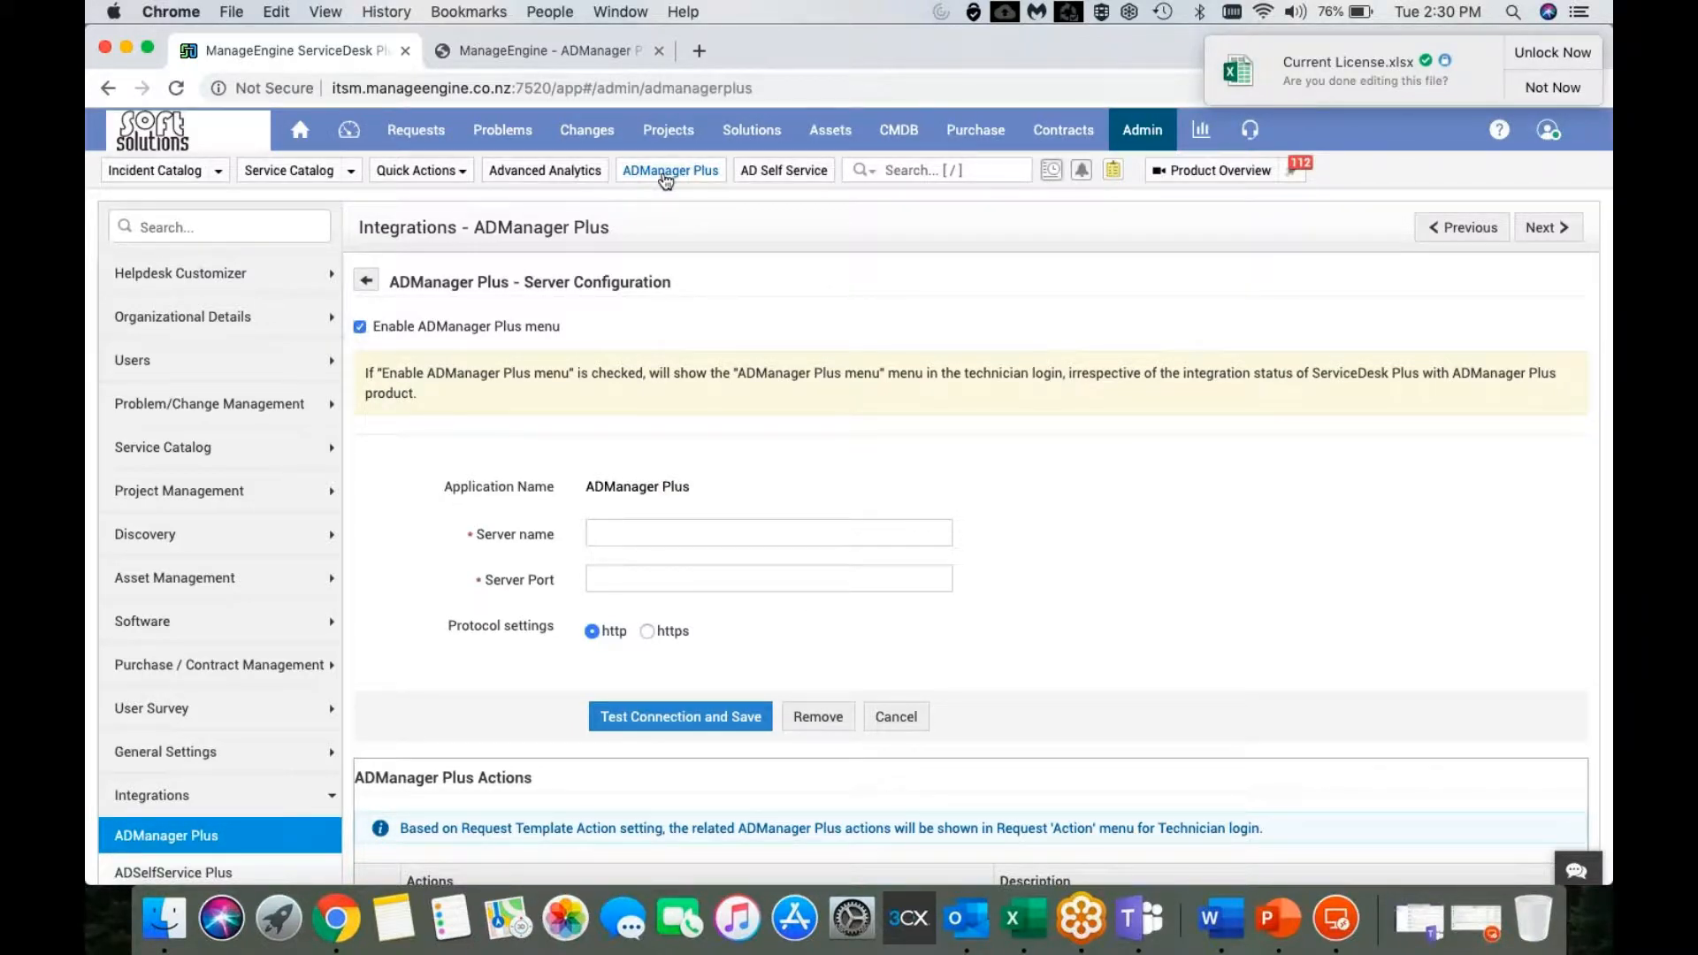
Set the integration server to admeakl01.sofsol.co.nz on port 7512, test and save it.
left_click(666, 177)
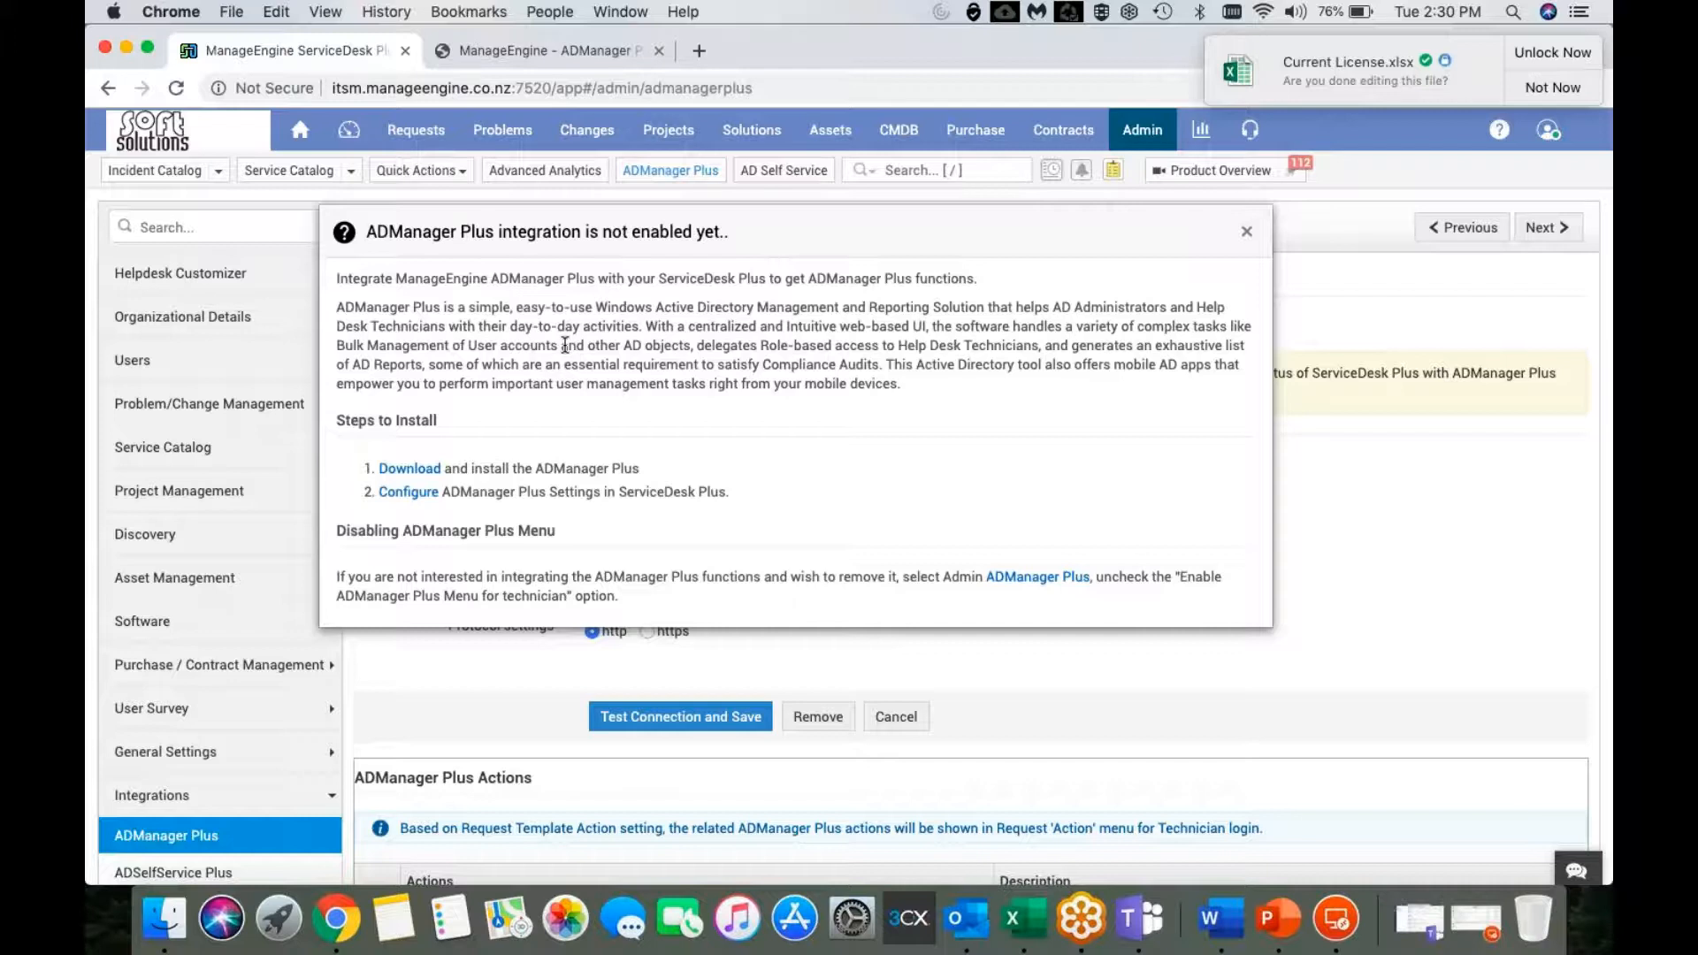
key("Escape")
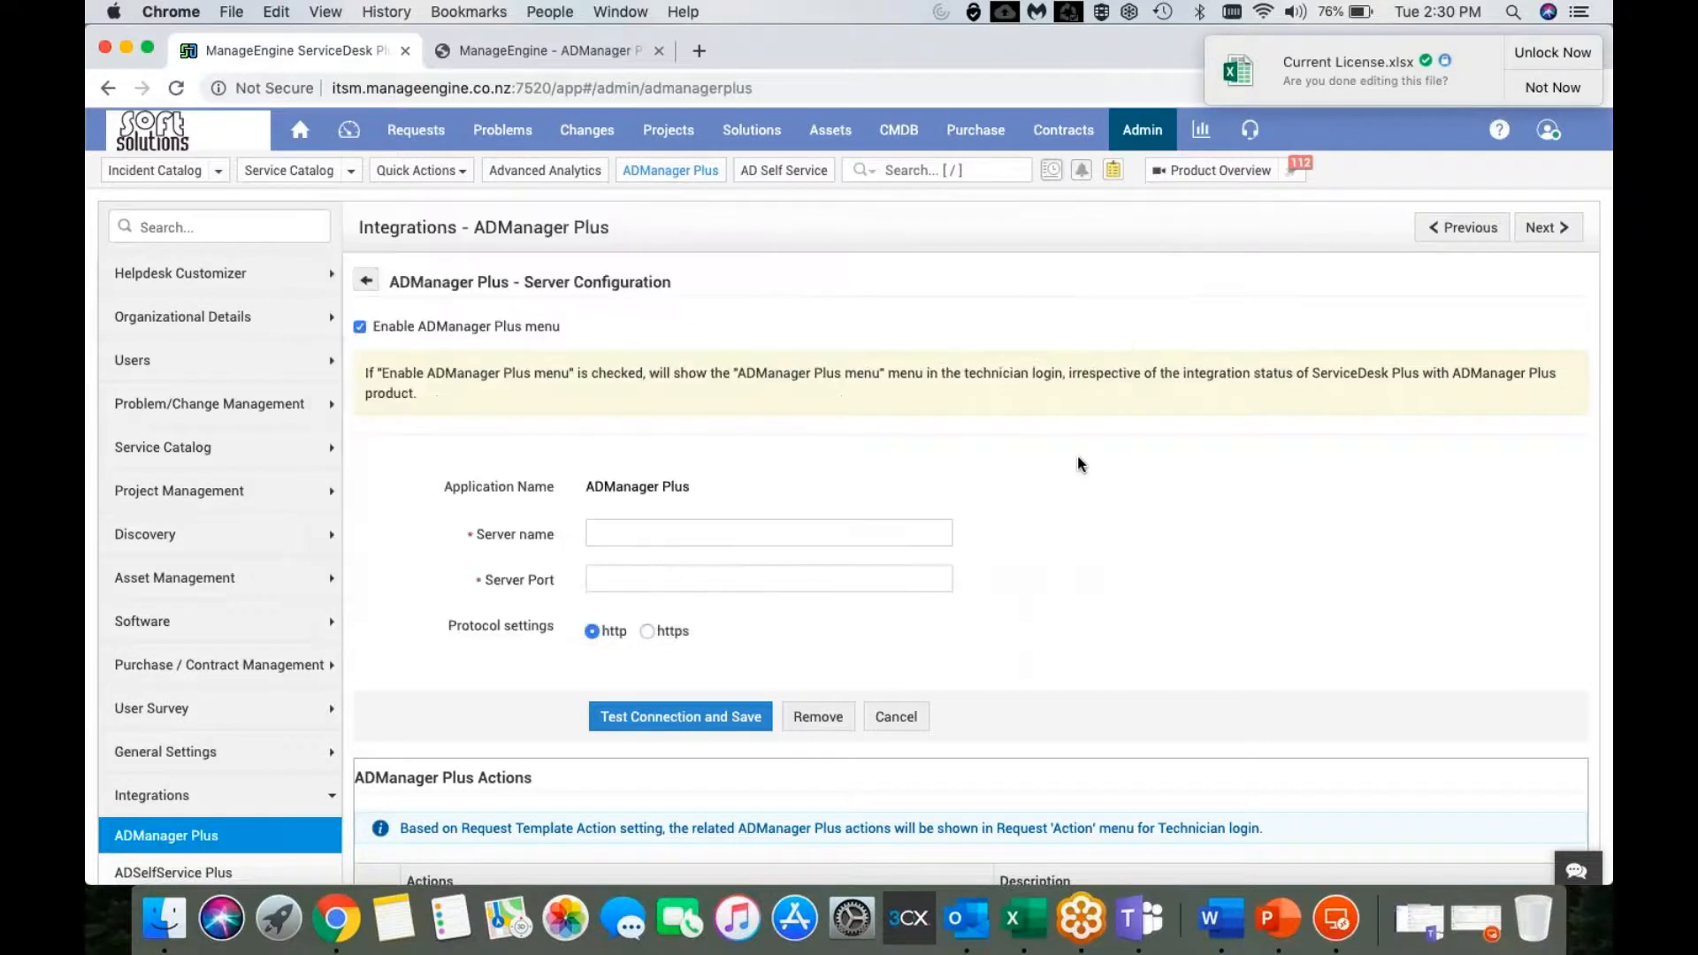
left_click(723, 530)
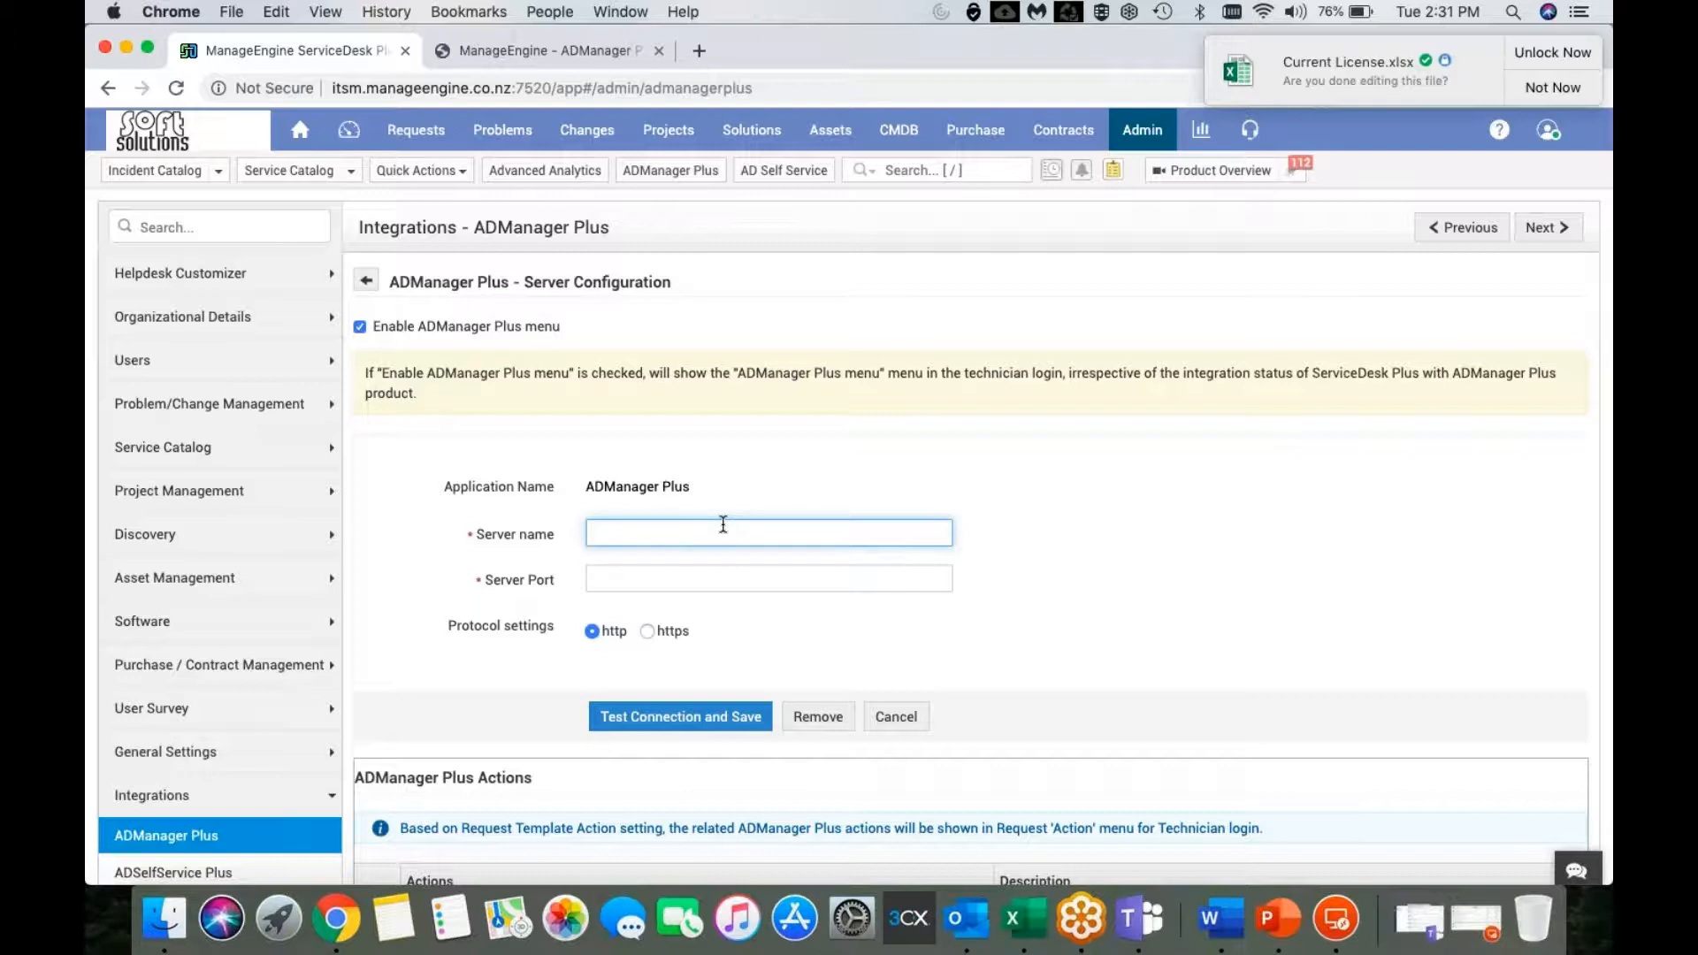
type("admeakl01.sofsol.co.nz")
key("Return")
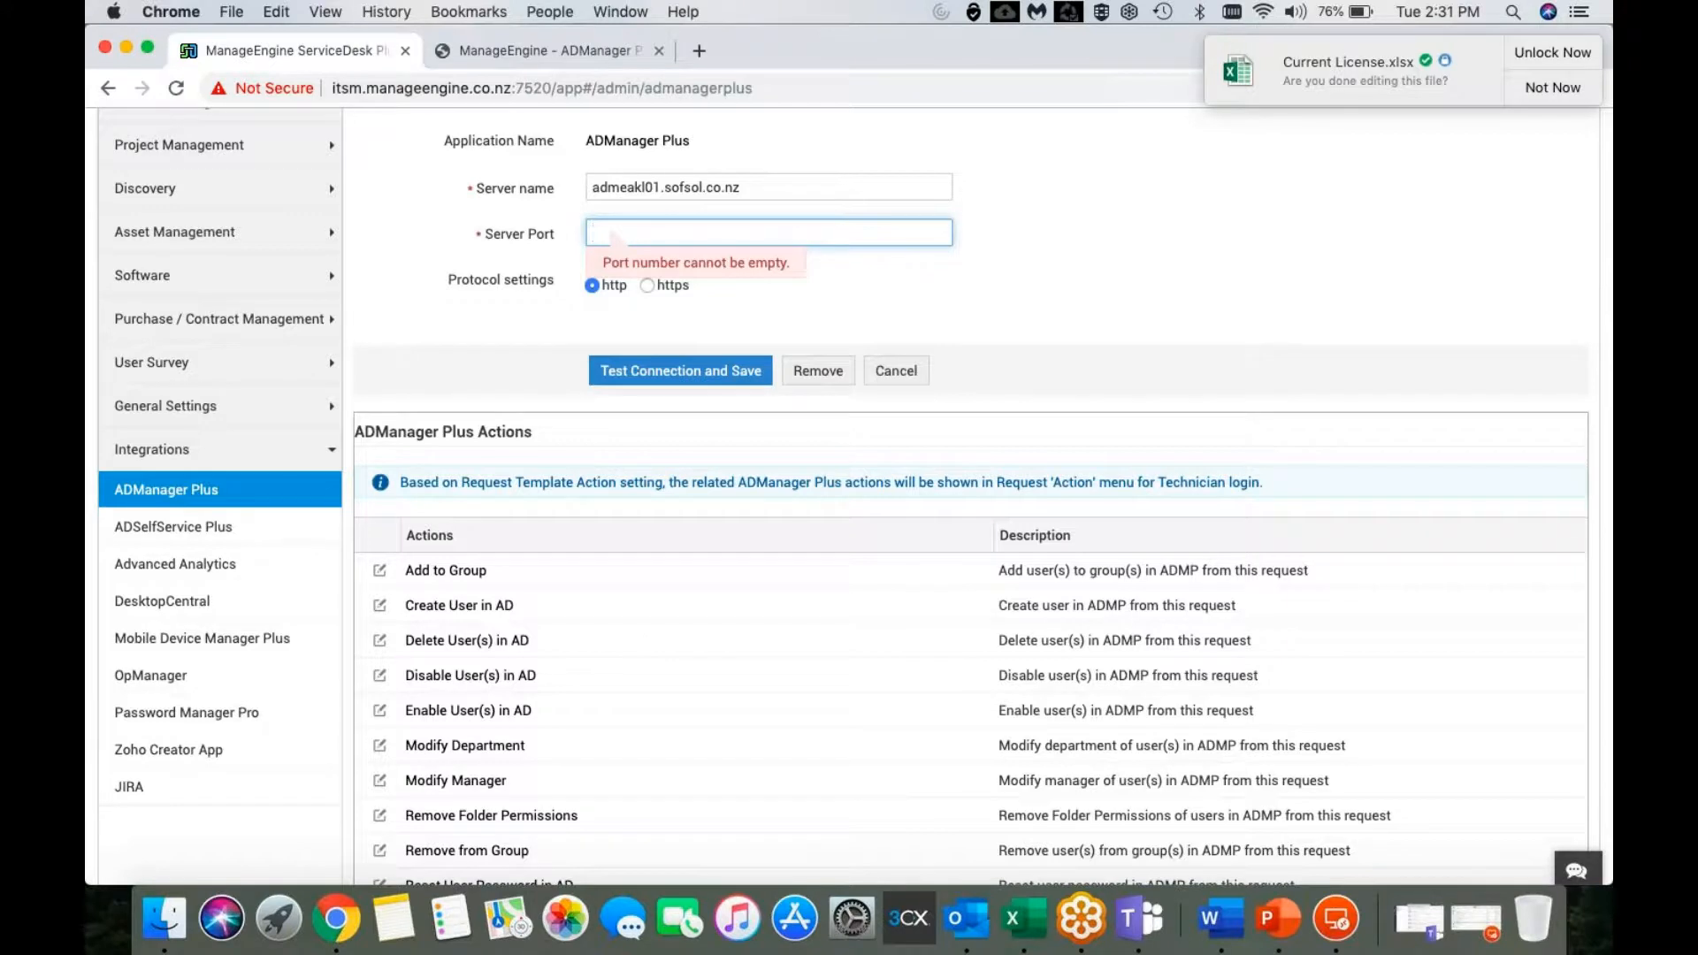
type("7512")
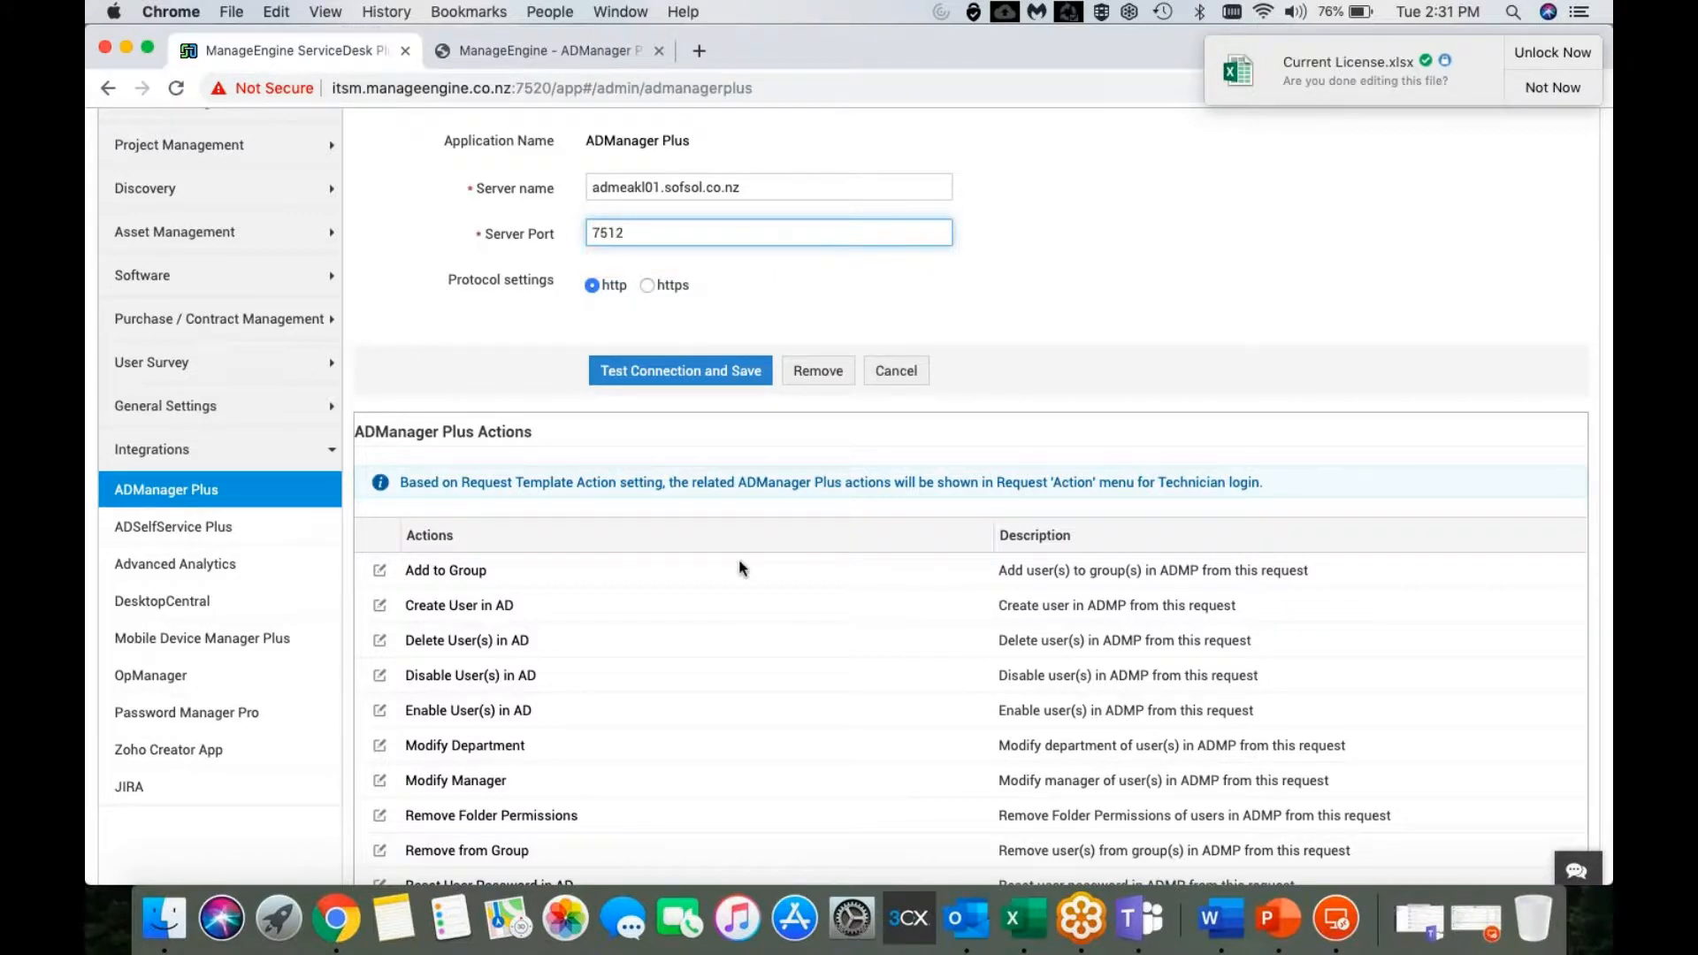
left_click(631, 362)
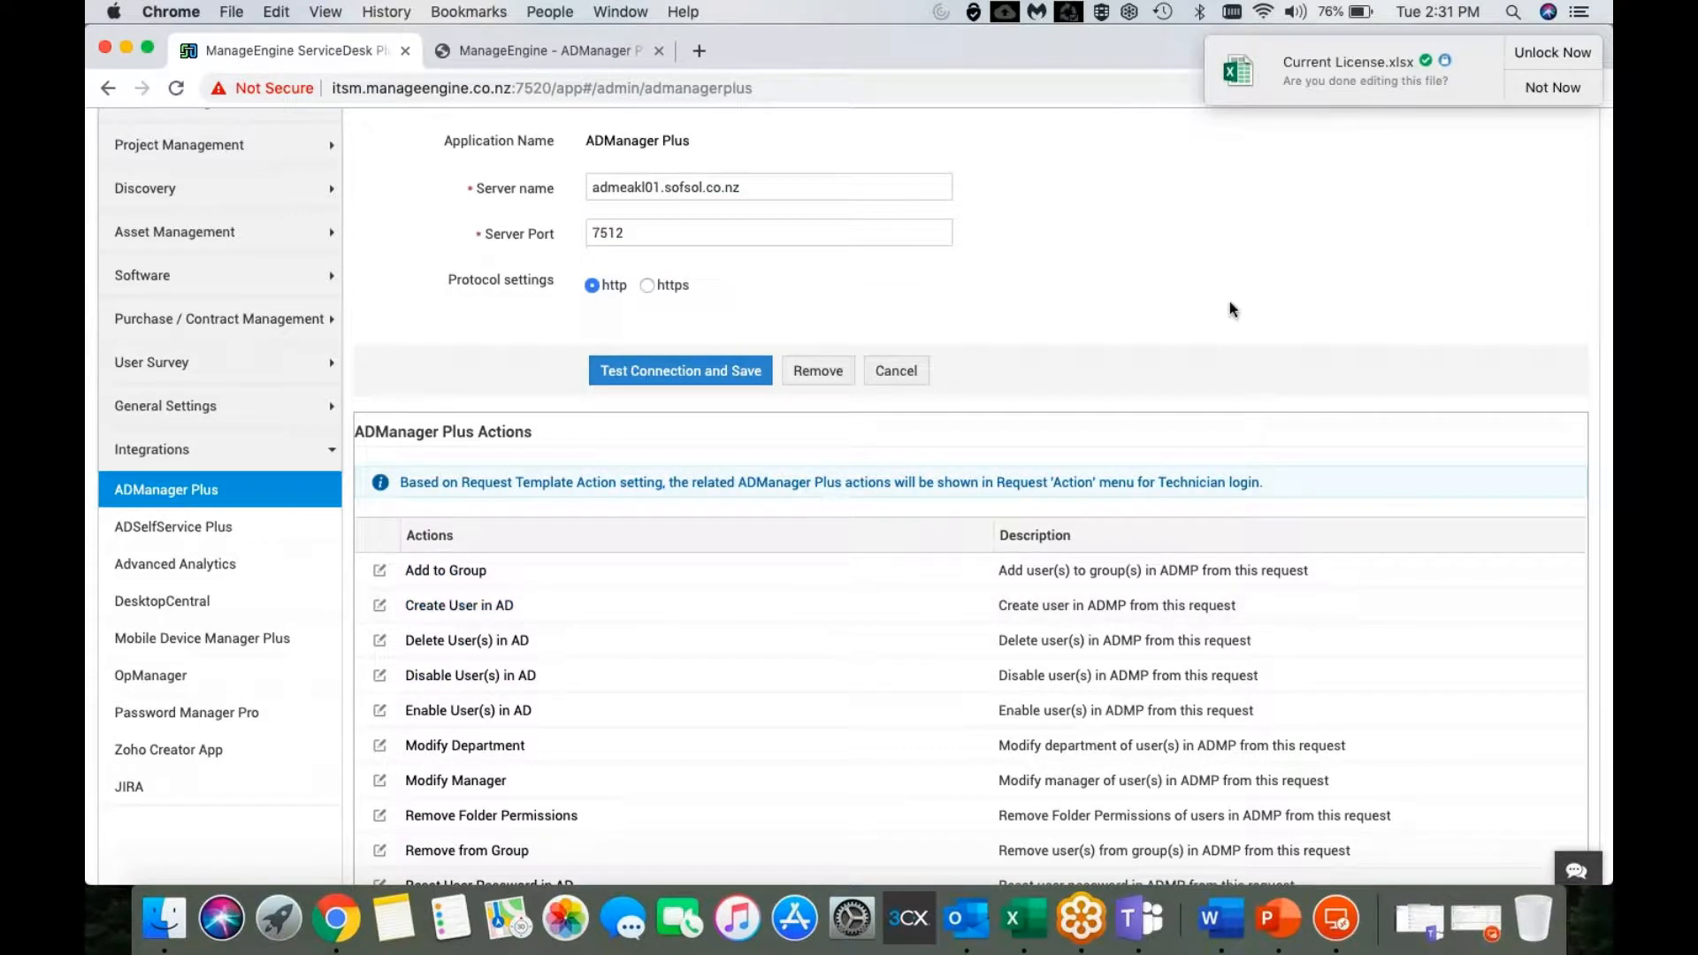
scroll(619, 619, "down", 3)
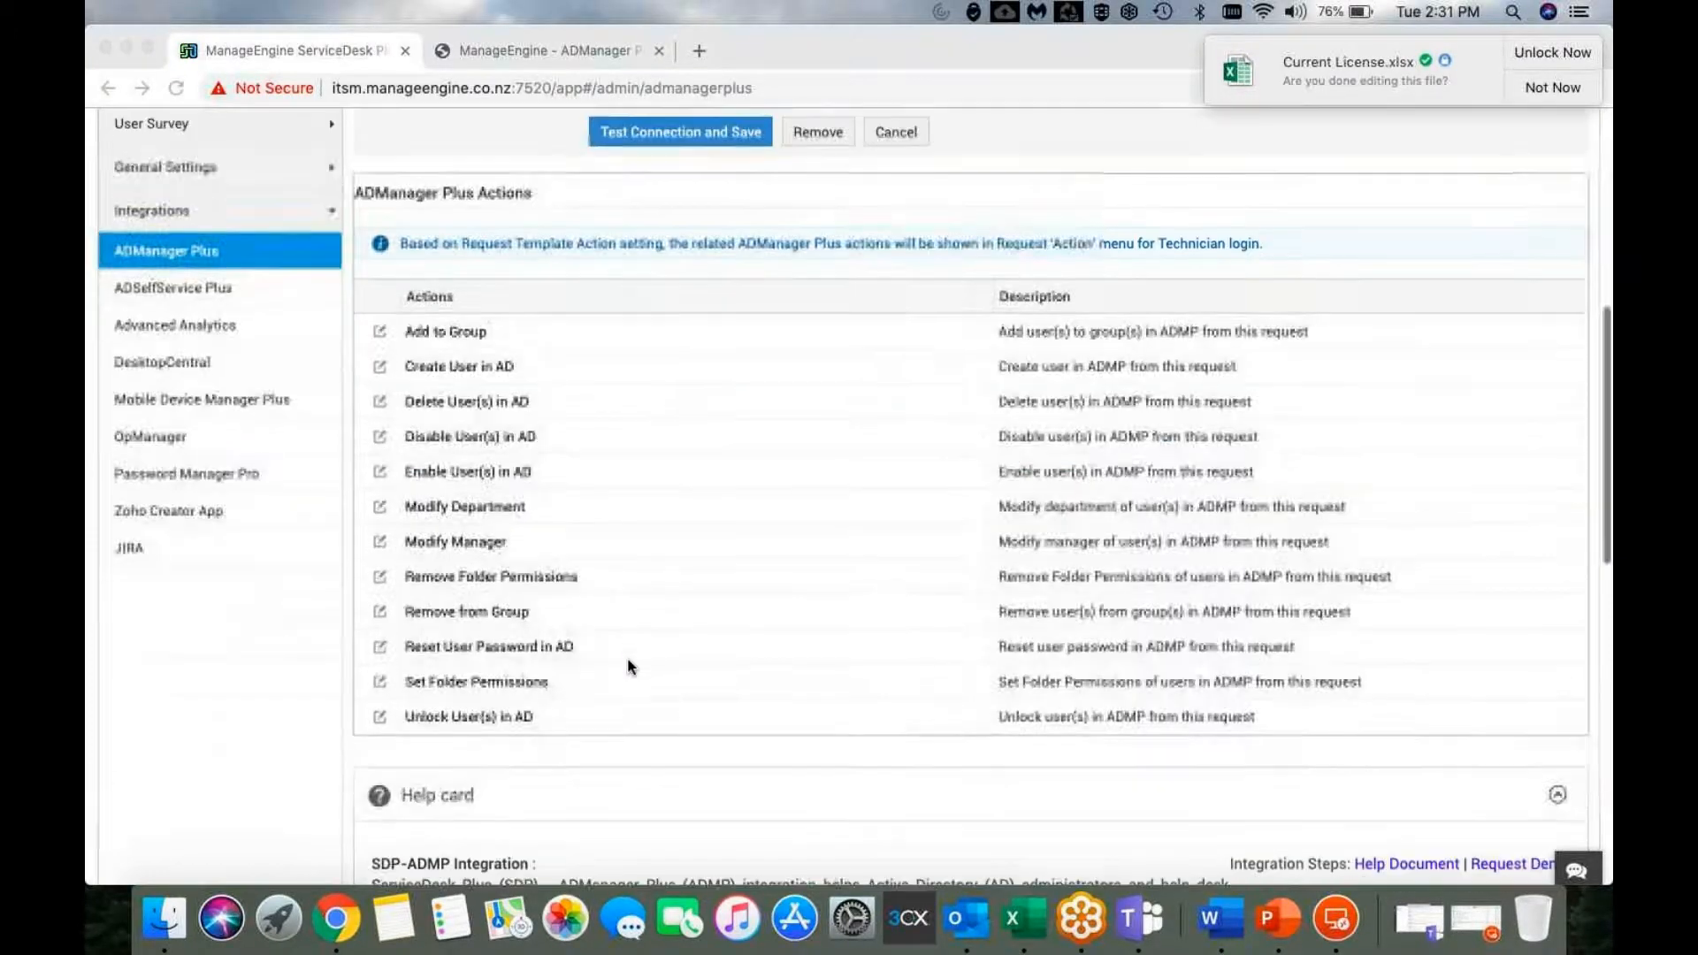
Edit the Create User in AD action, keeping All Roles and All Templates, and update it.
left_click(466, 370)
left_click(465, 365)
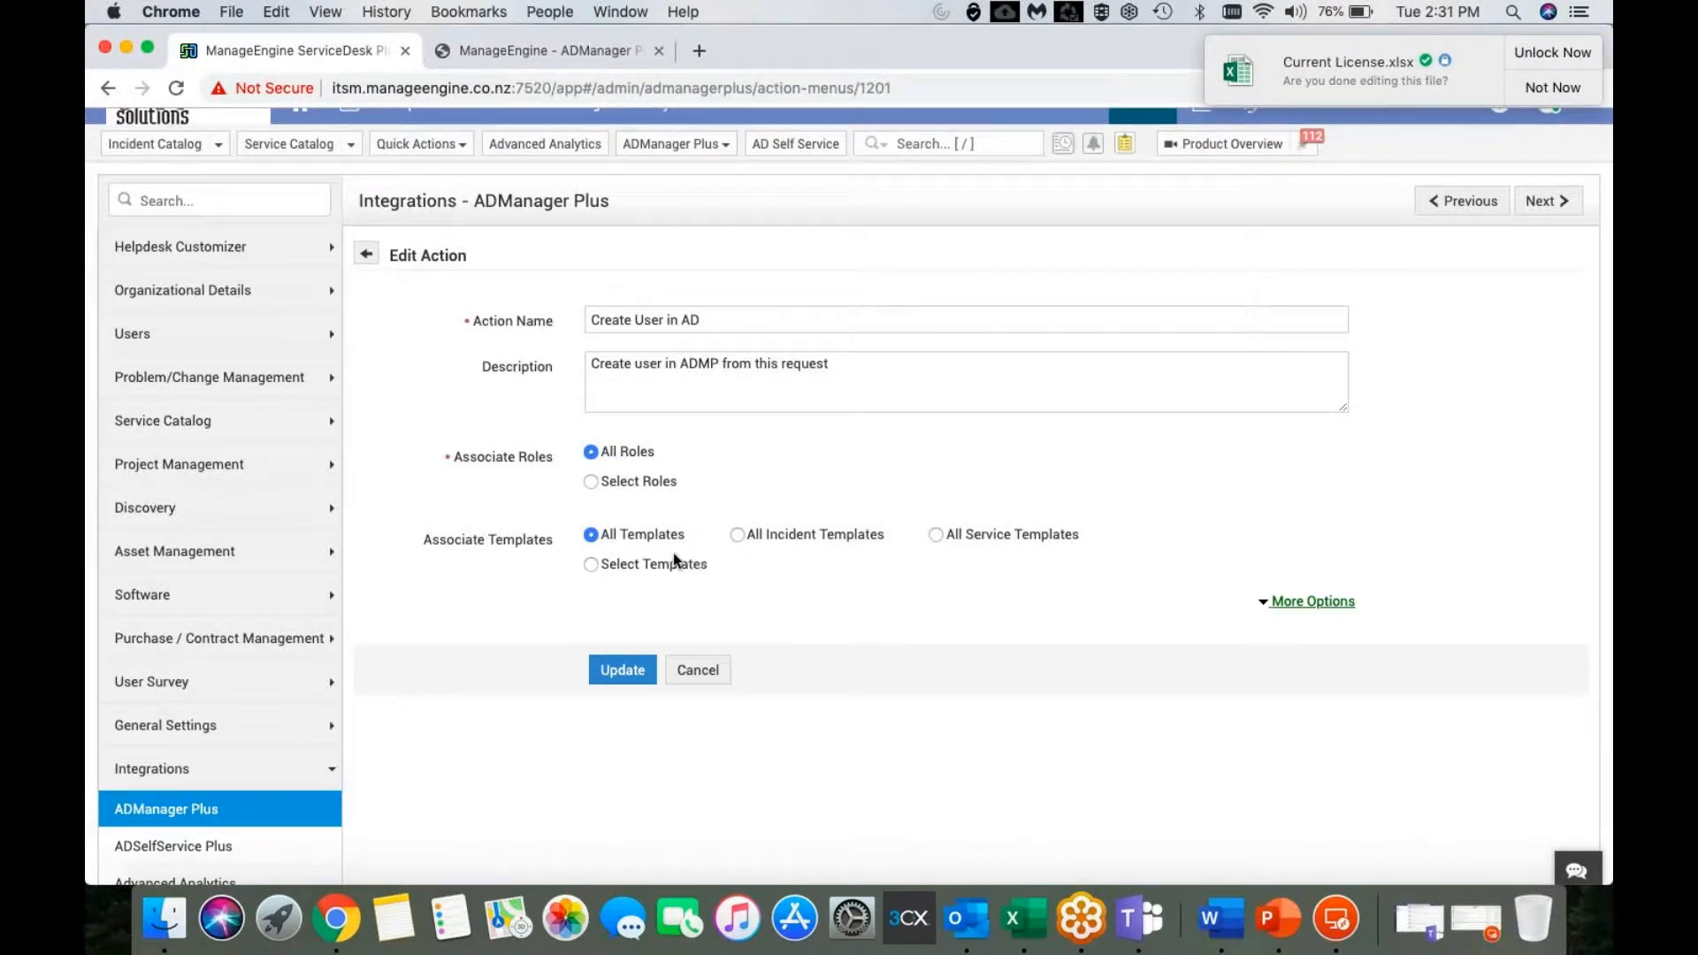
left_click(591, 482)
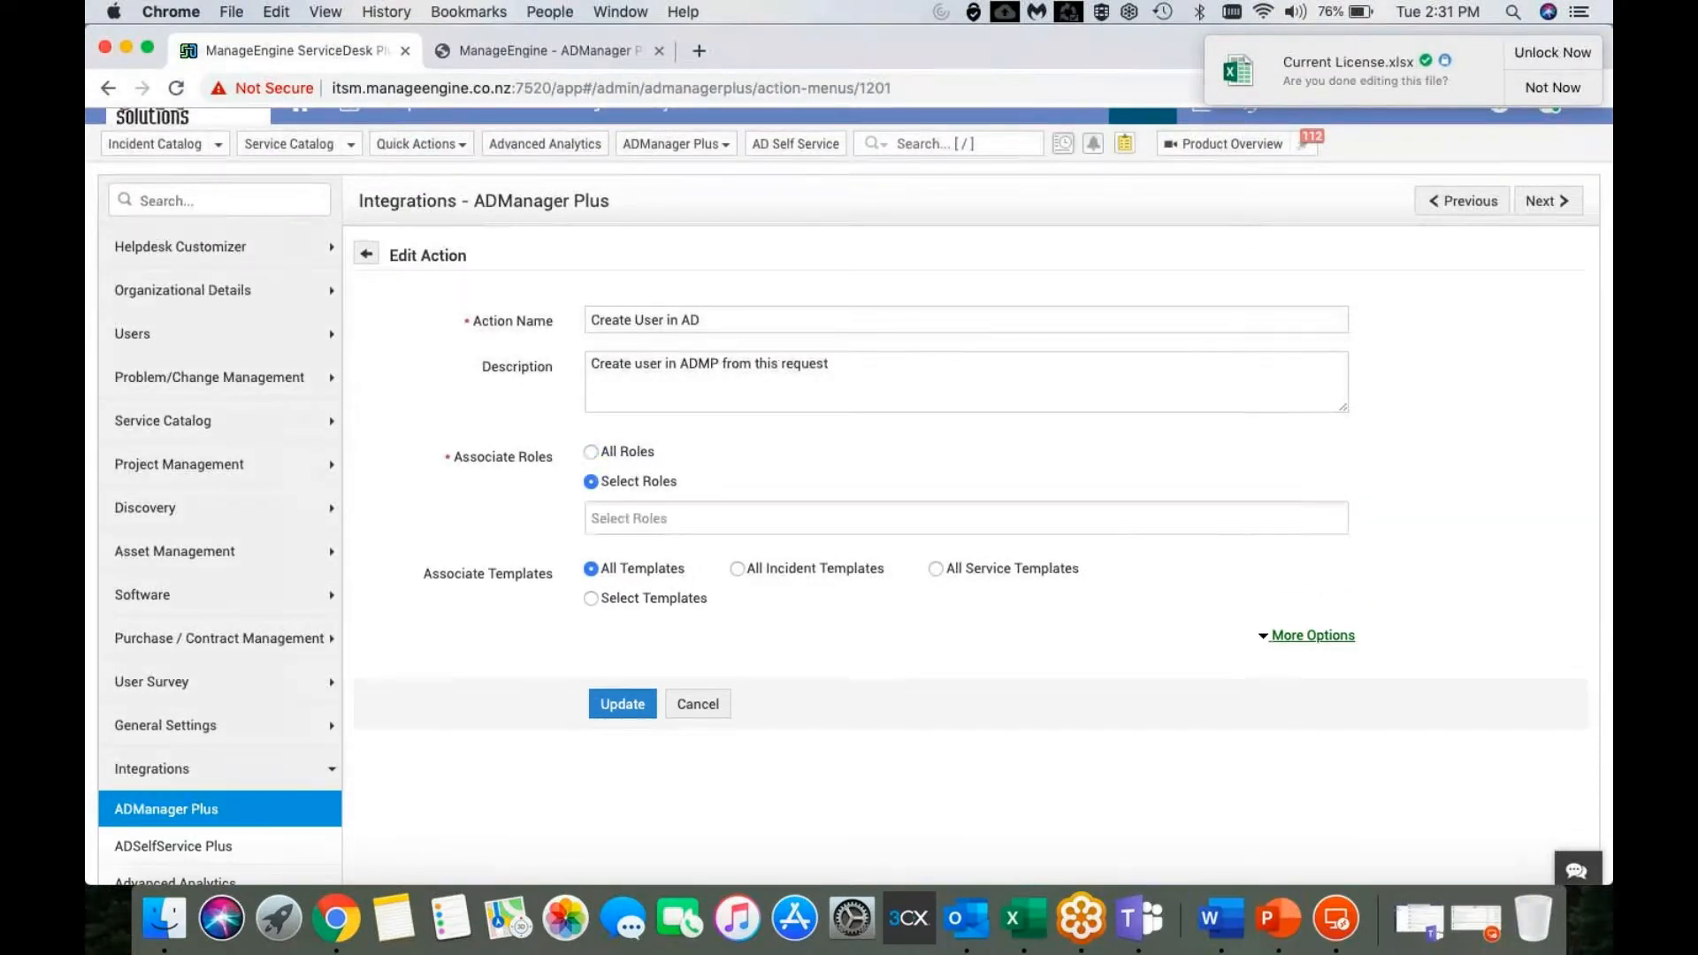
left_click(591, 452)
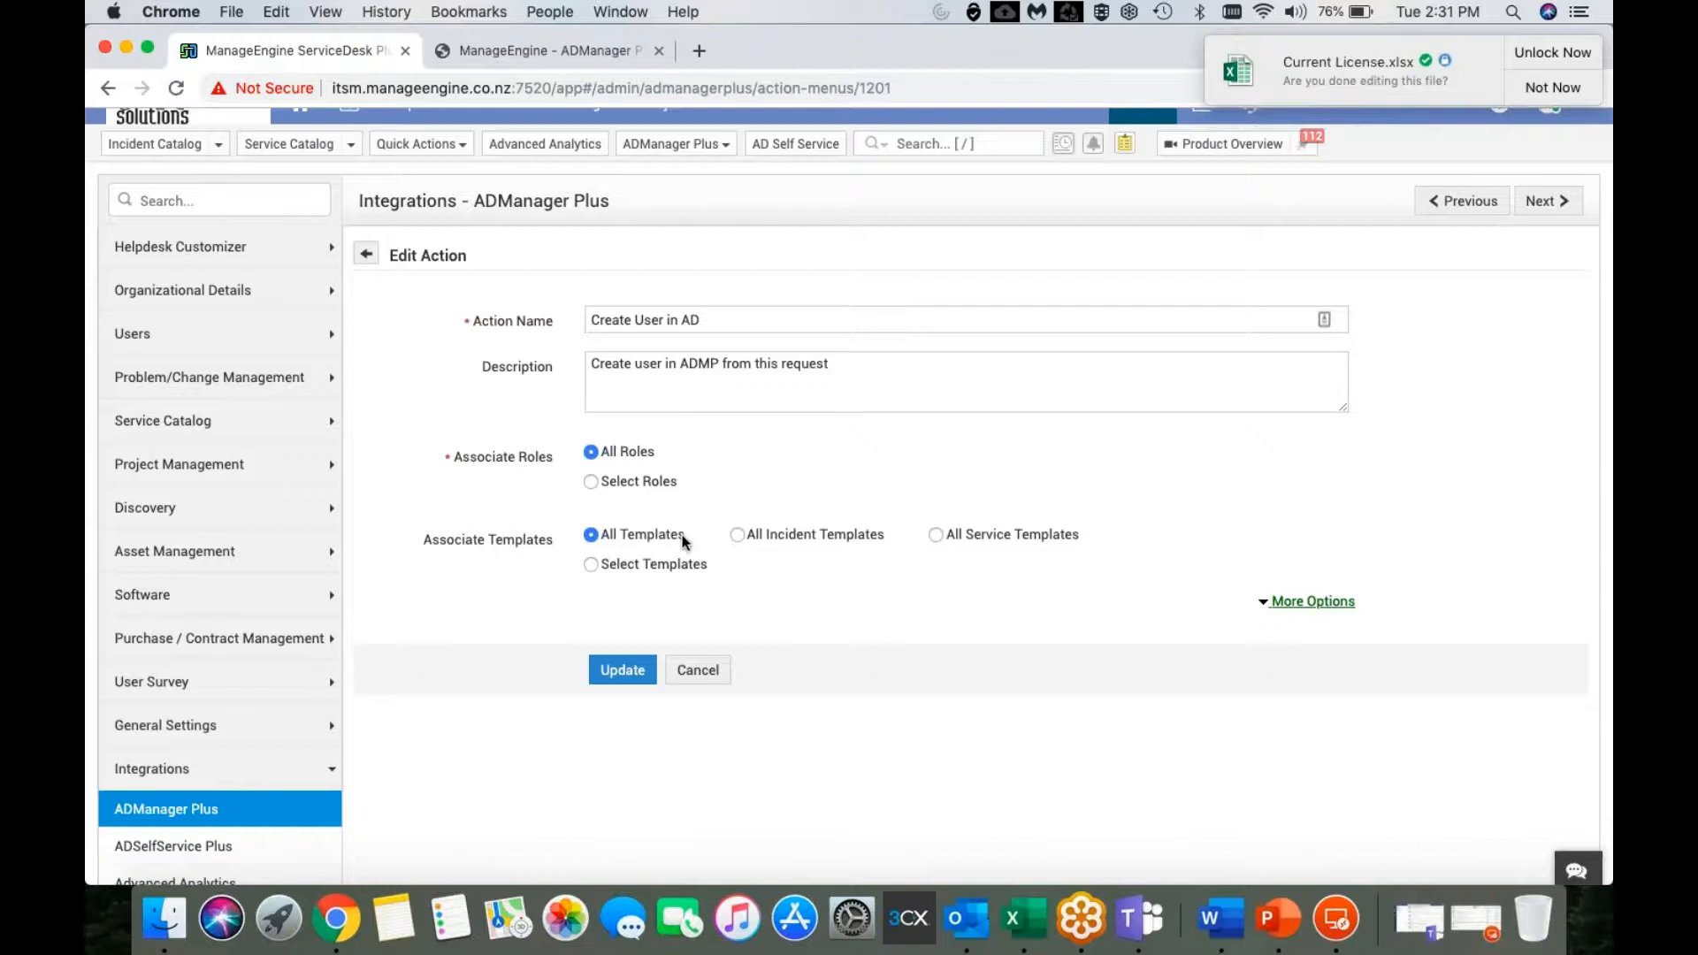
left_click(592, 565)
scroll(759, 686, "down", 5)
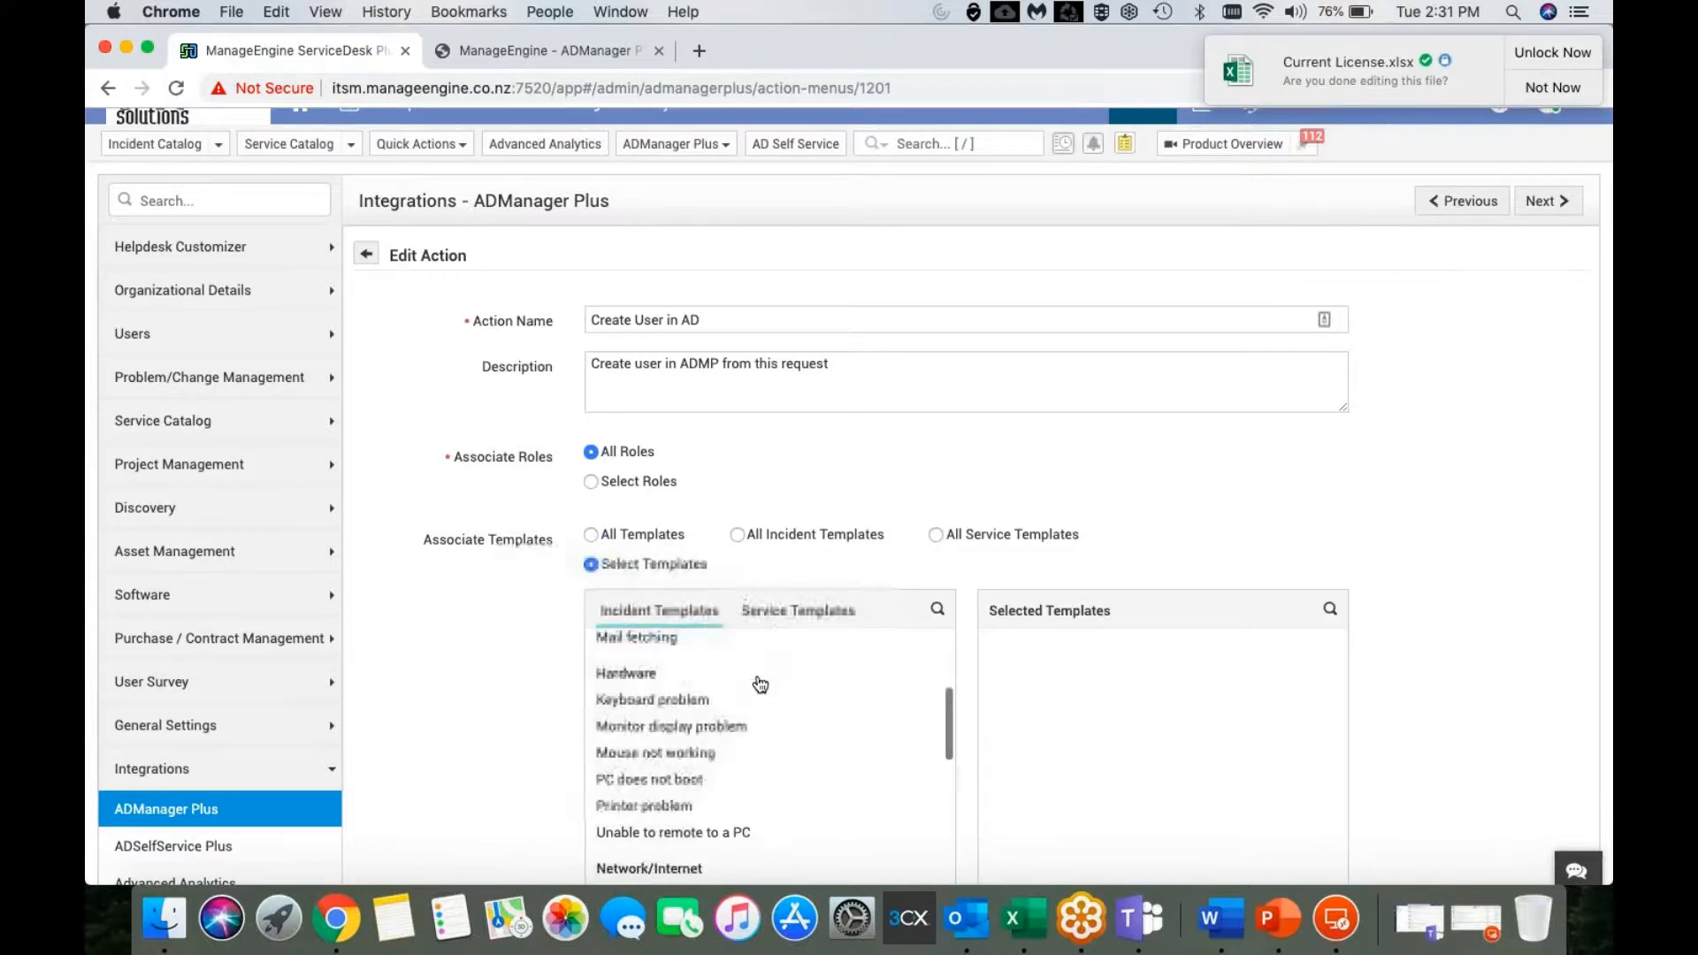
left_click(798, 611)
scroll(755, 770, "down", 5)
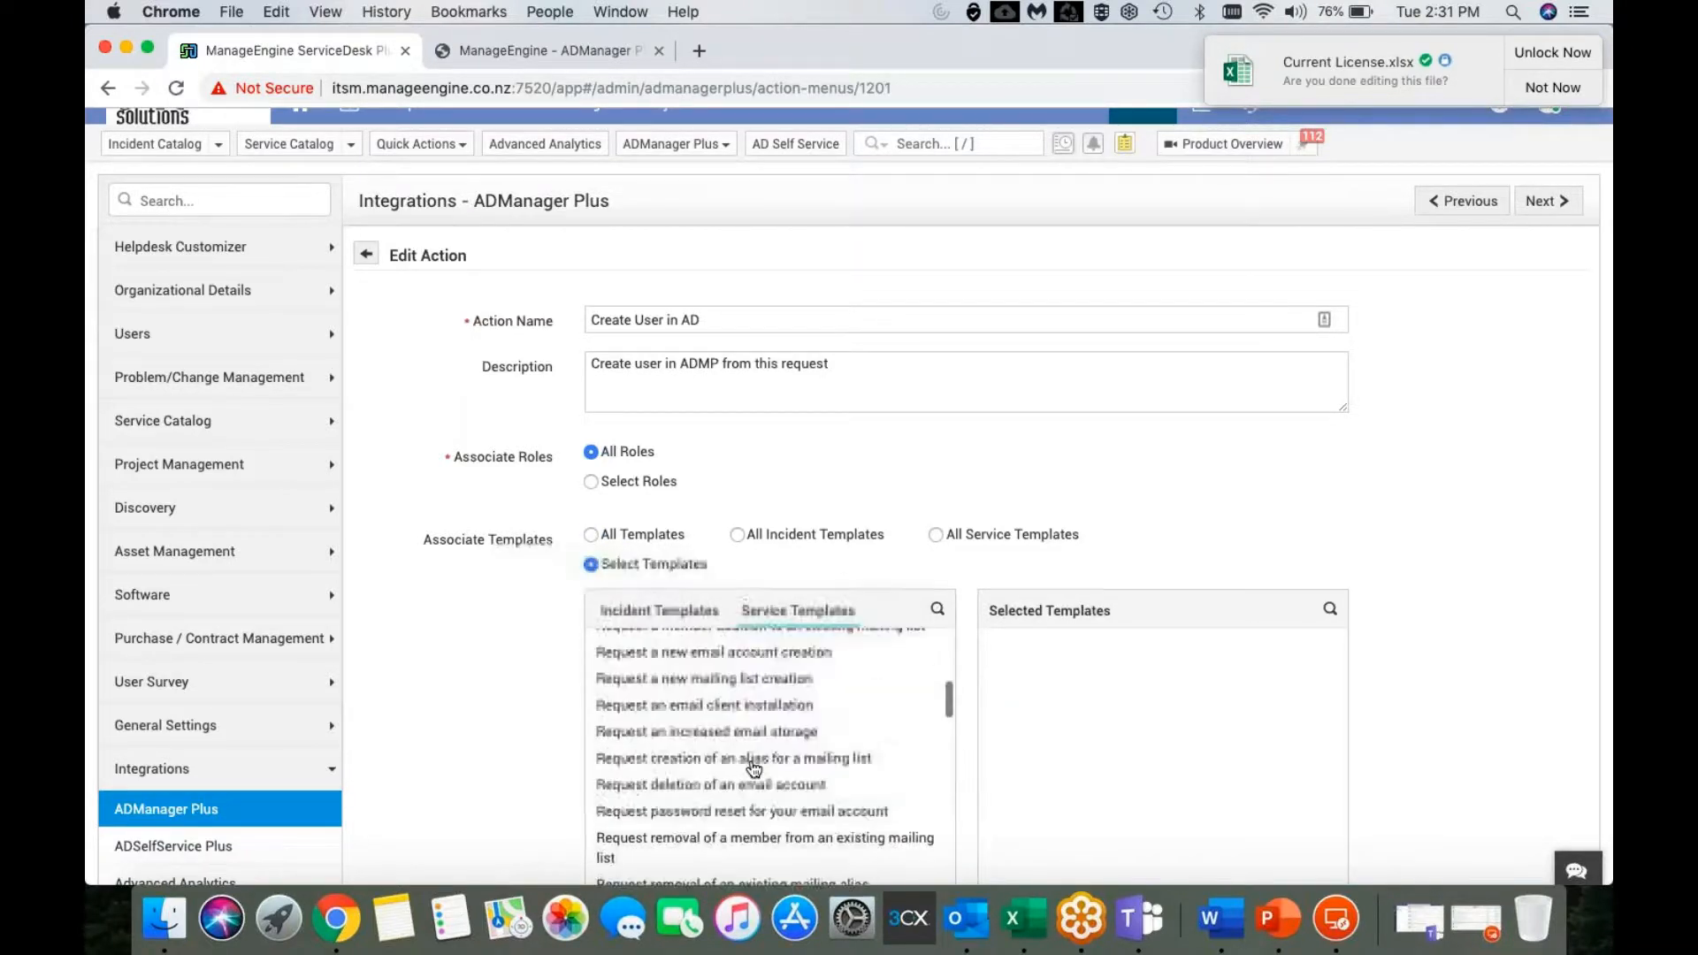
scroll(754, 770, "down", 8)
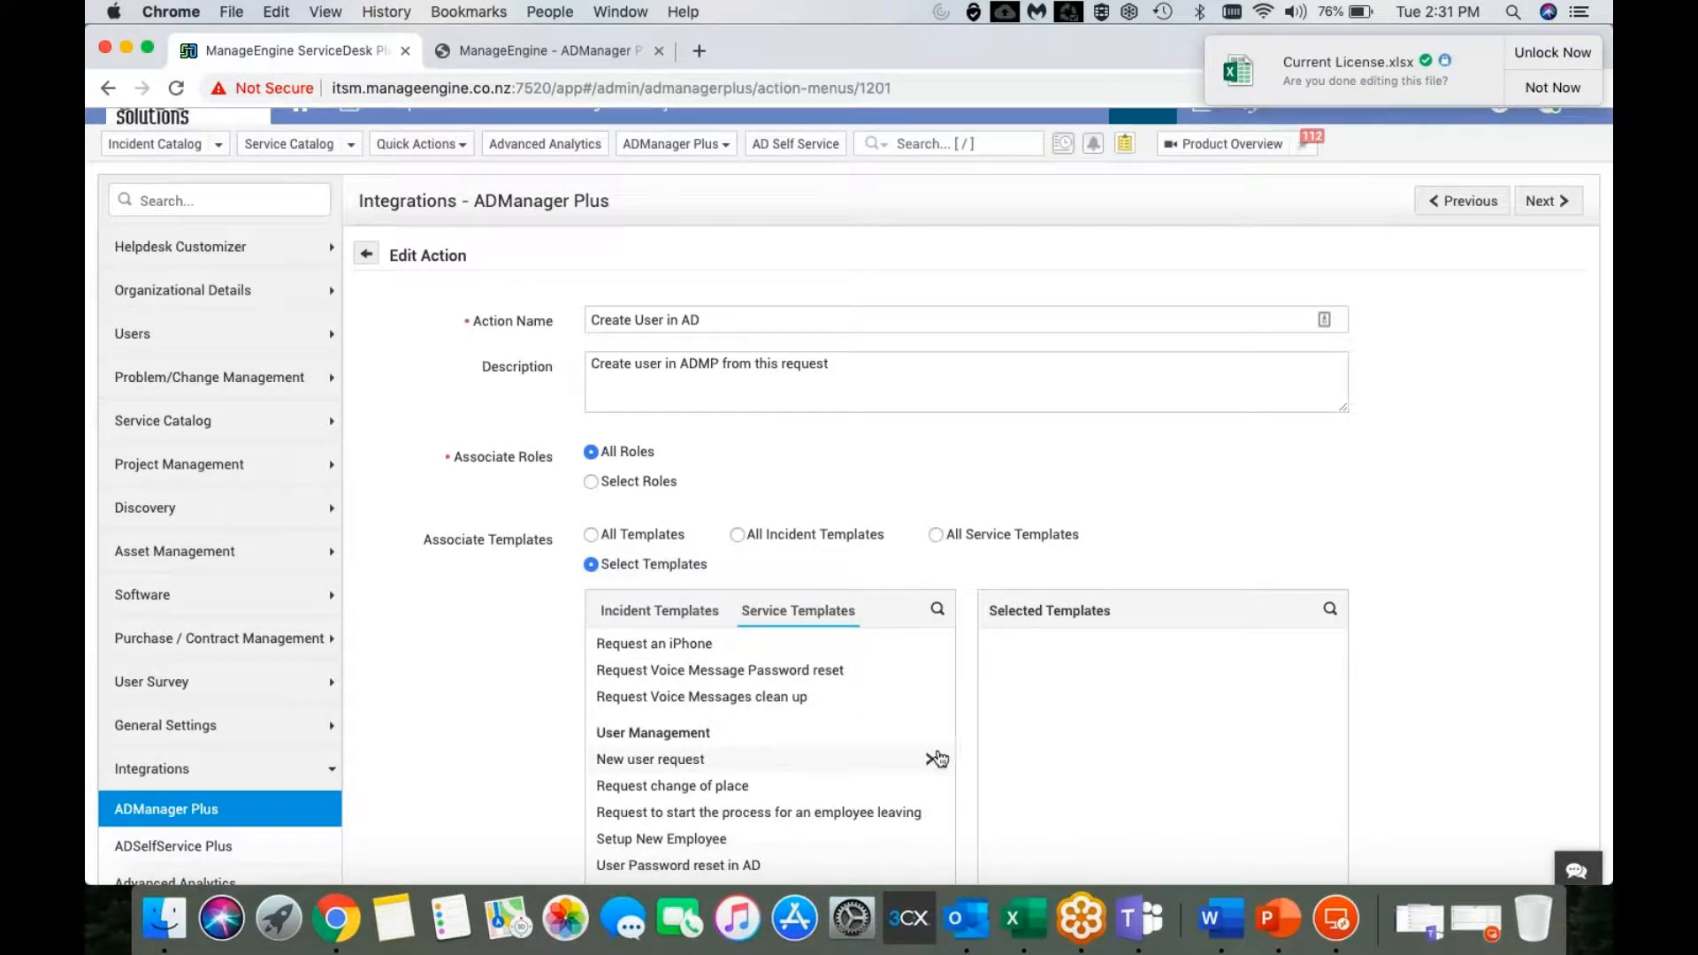
left_click(823, 759)
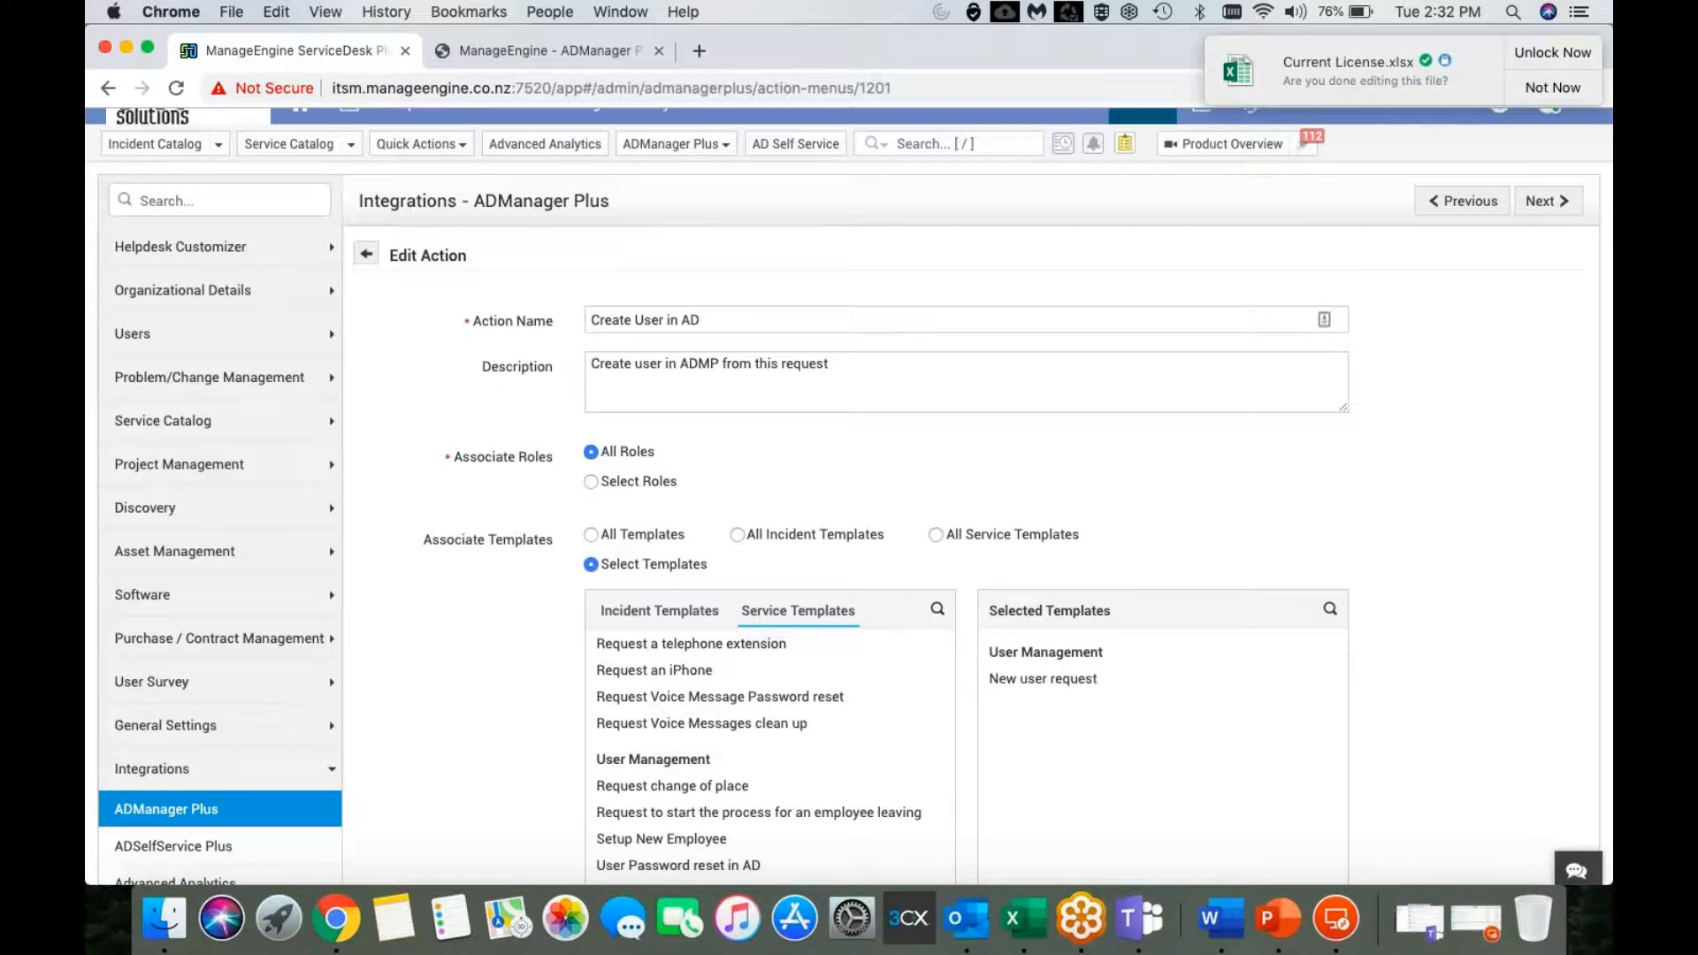
left_click(608, 536)
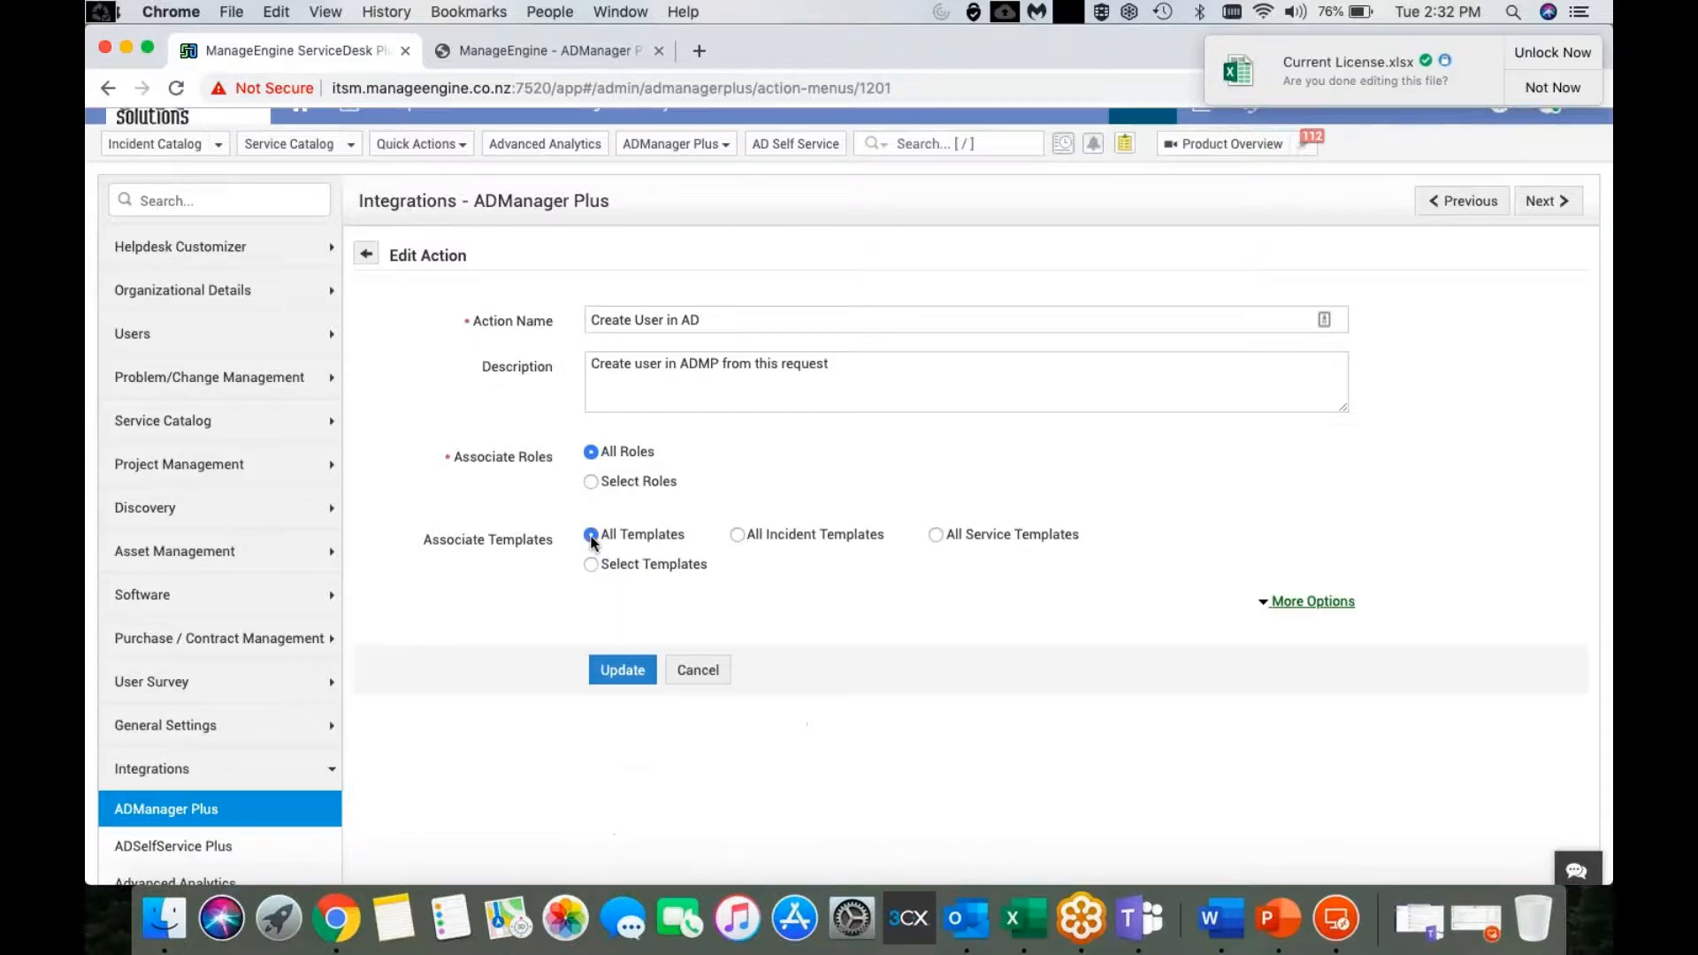
left_click(631, 680)
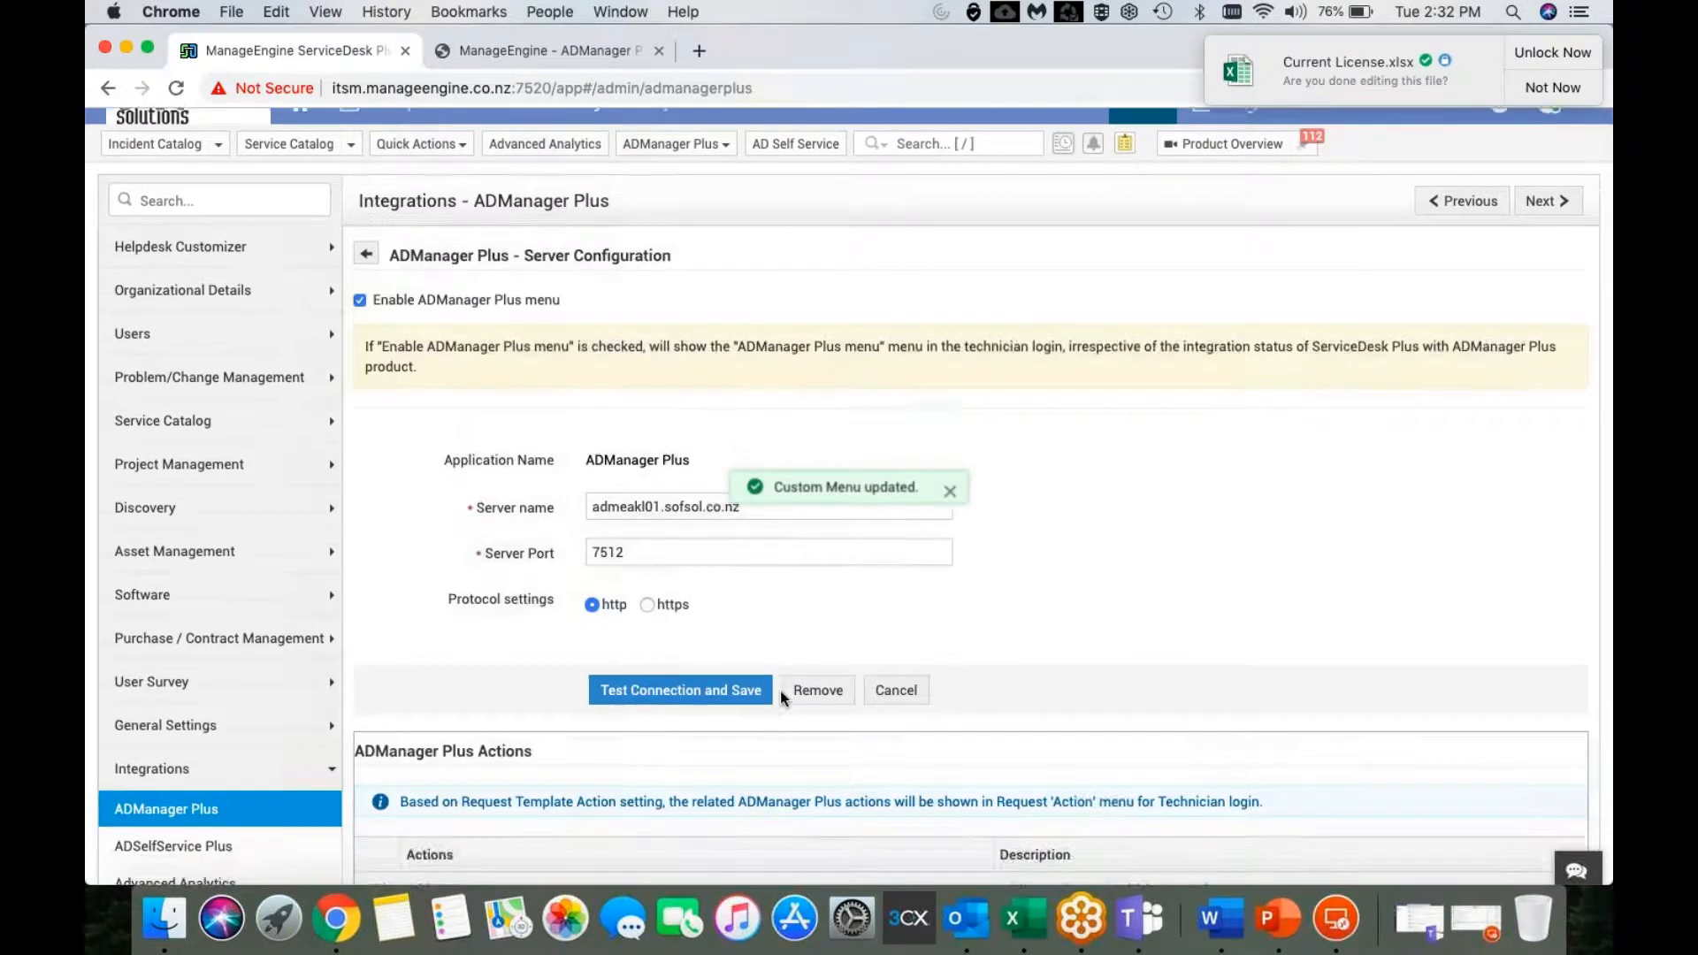
Update the Create User in AD action with user creation fields from First Name to Job Title.
scroll(780, 690, "down", 3)
left_click(480, 665)
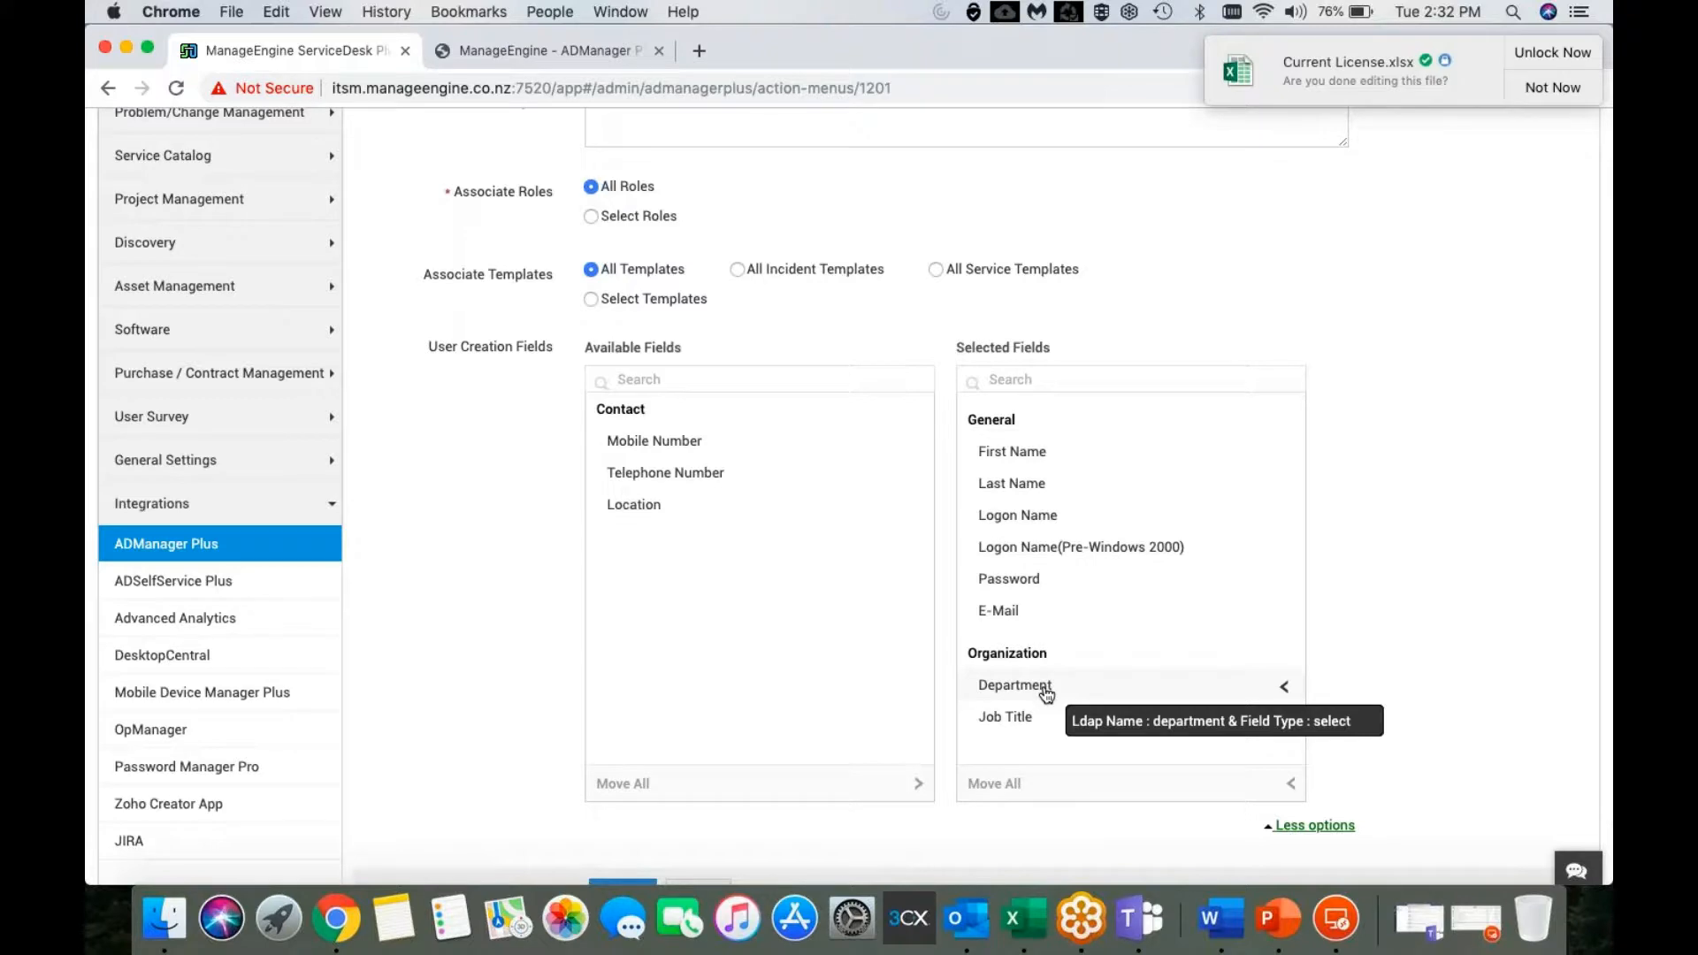
scroll(1046, 694, "down", 2)
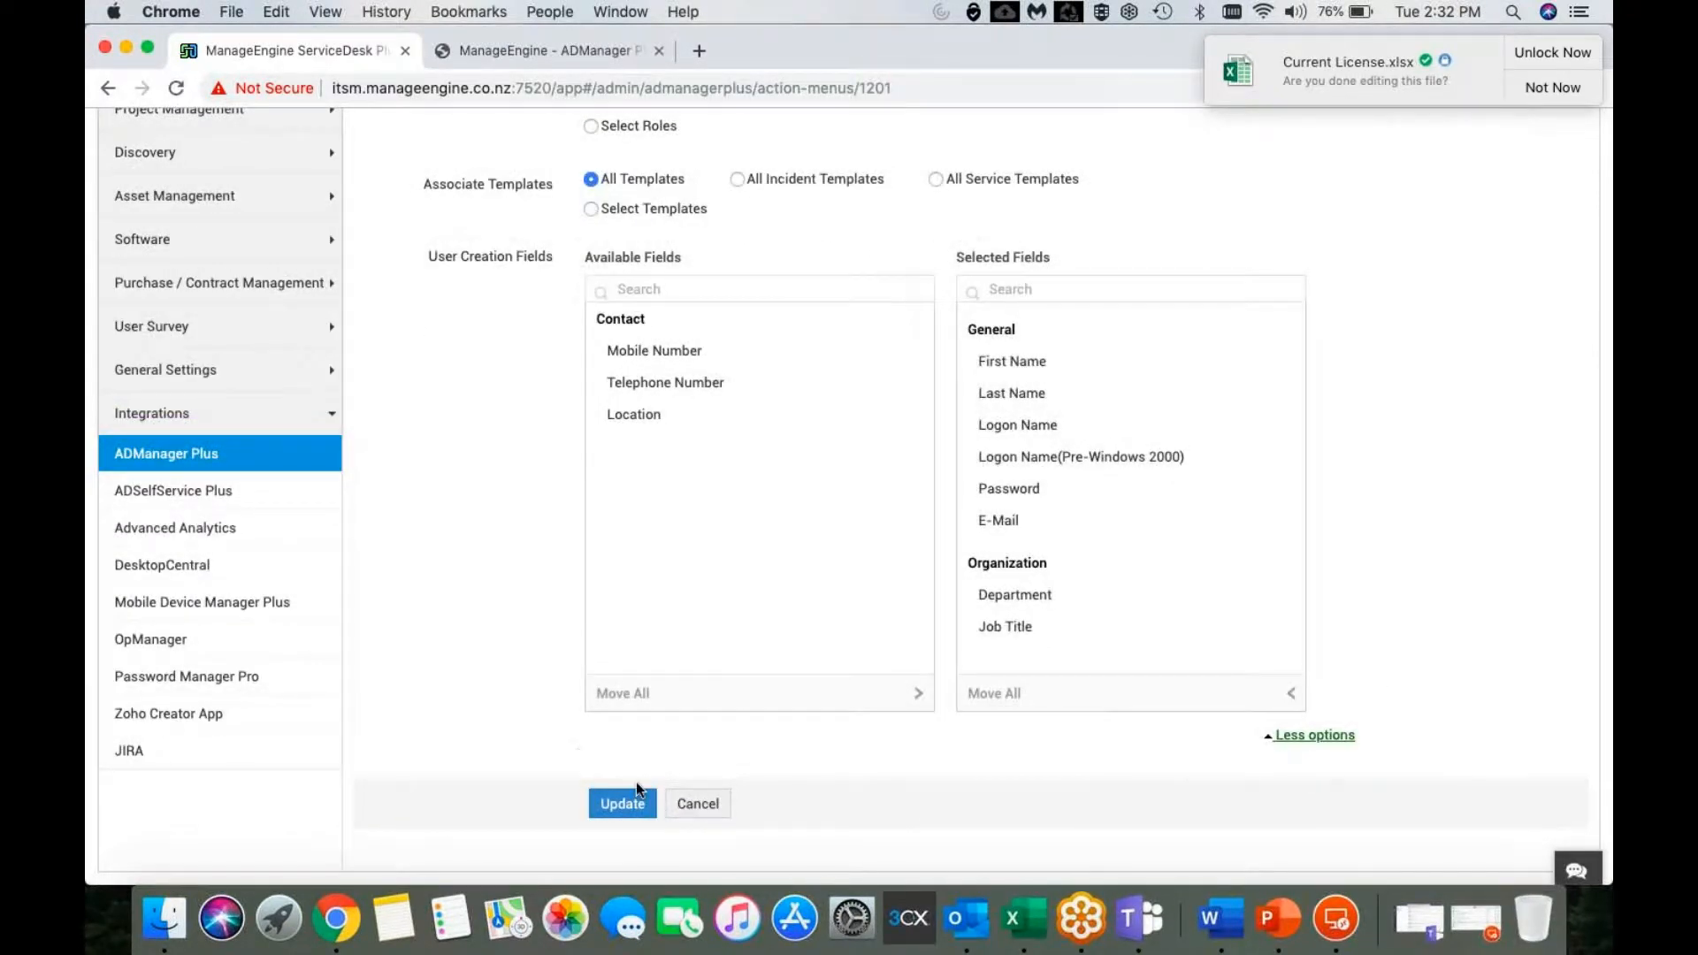
left_click(623, 802)
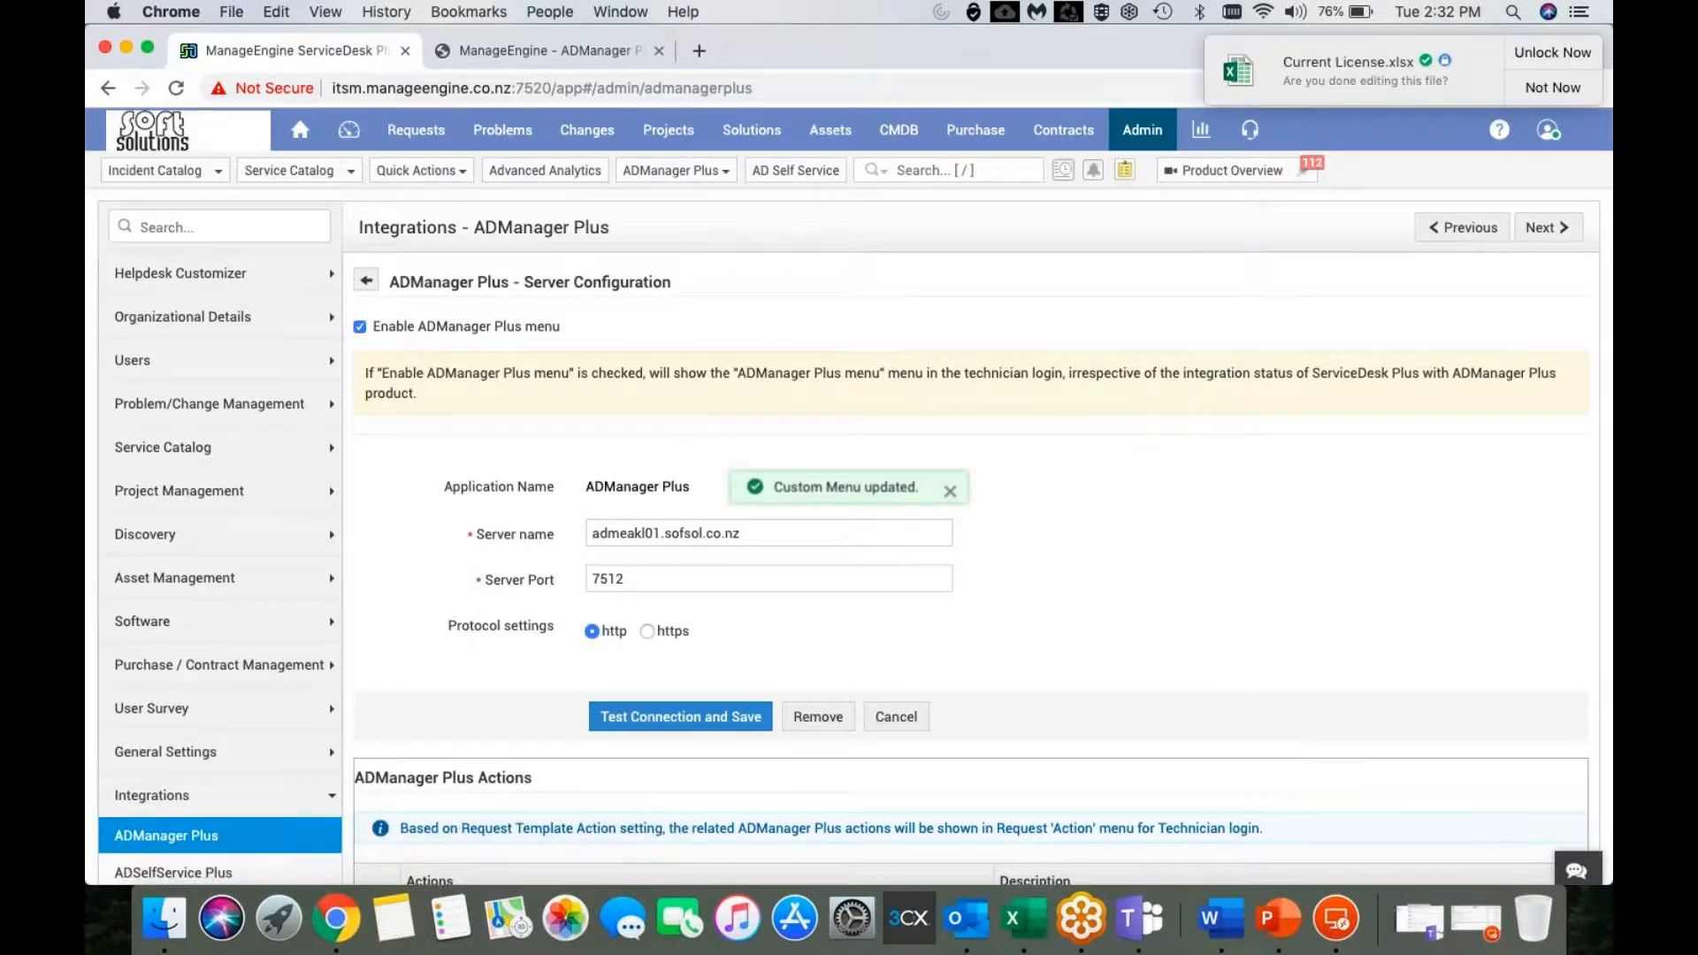
Enable tight integration with ServiceDesk Plus ITSMMEAKL01 on port 7520 and save the connection.
left_click(533, 56)
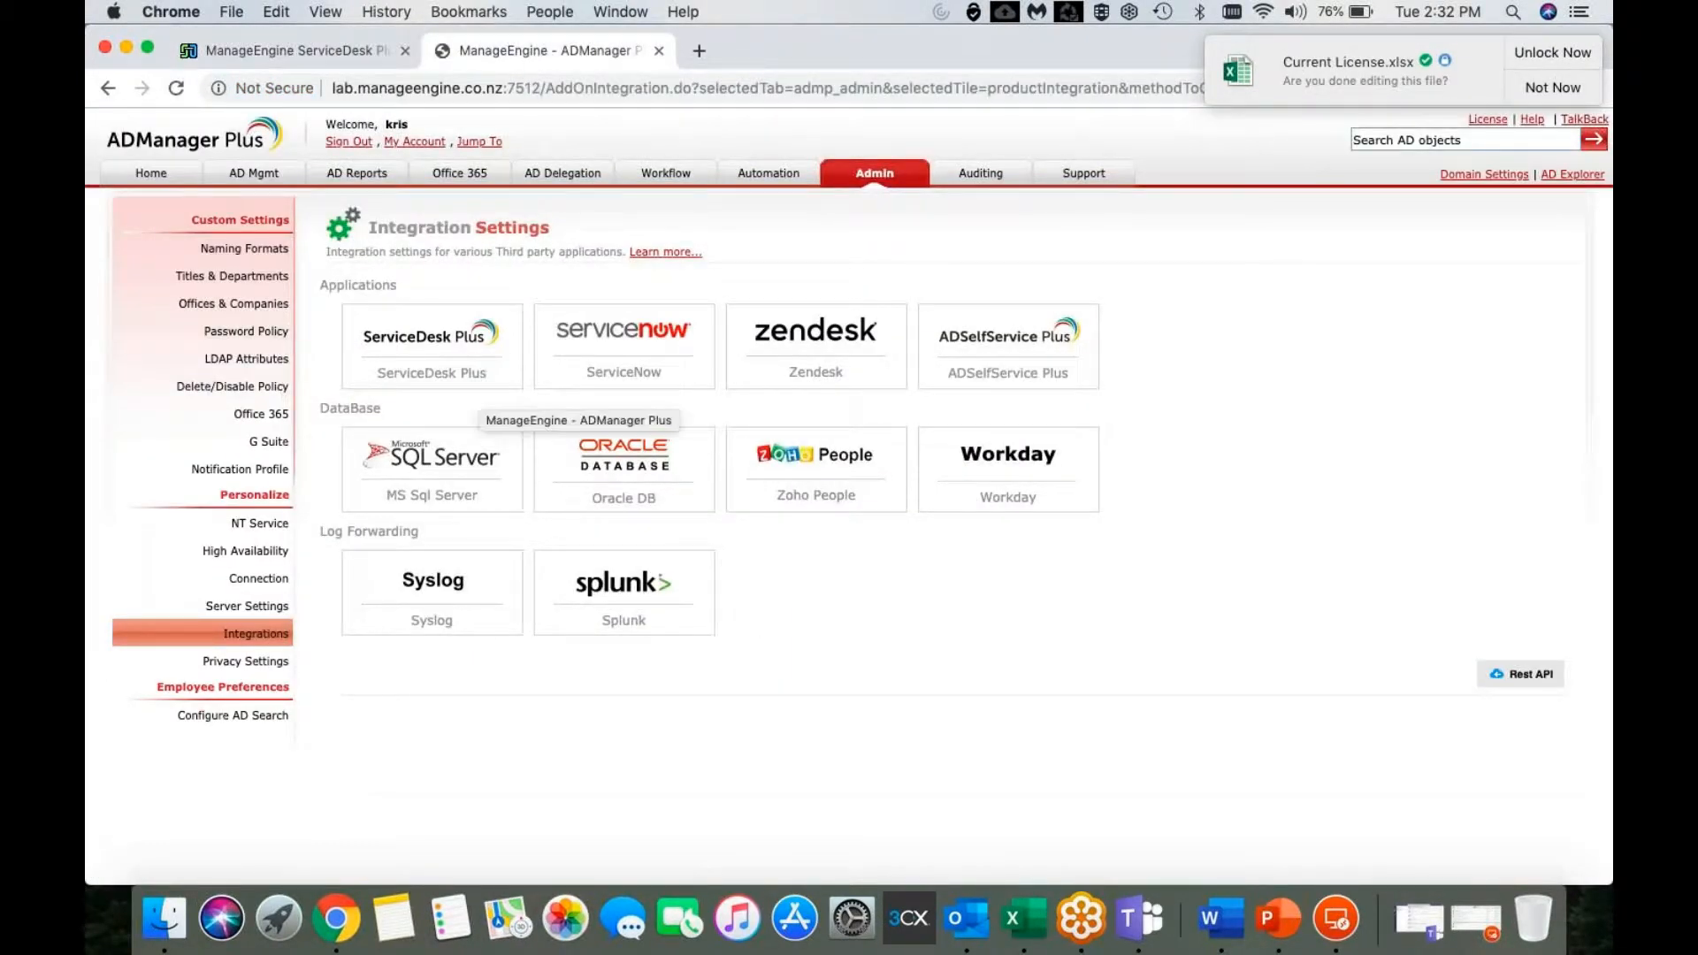
left_click(467, 376)
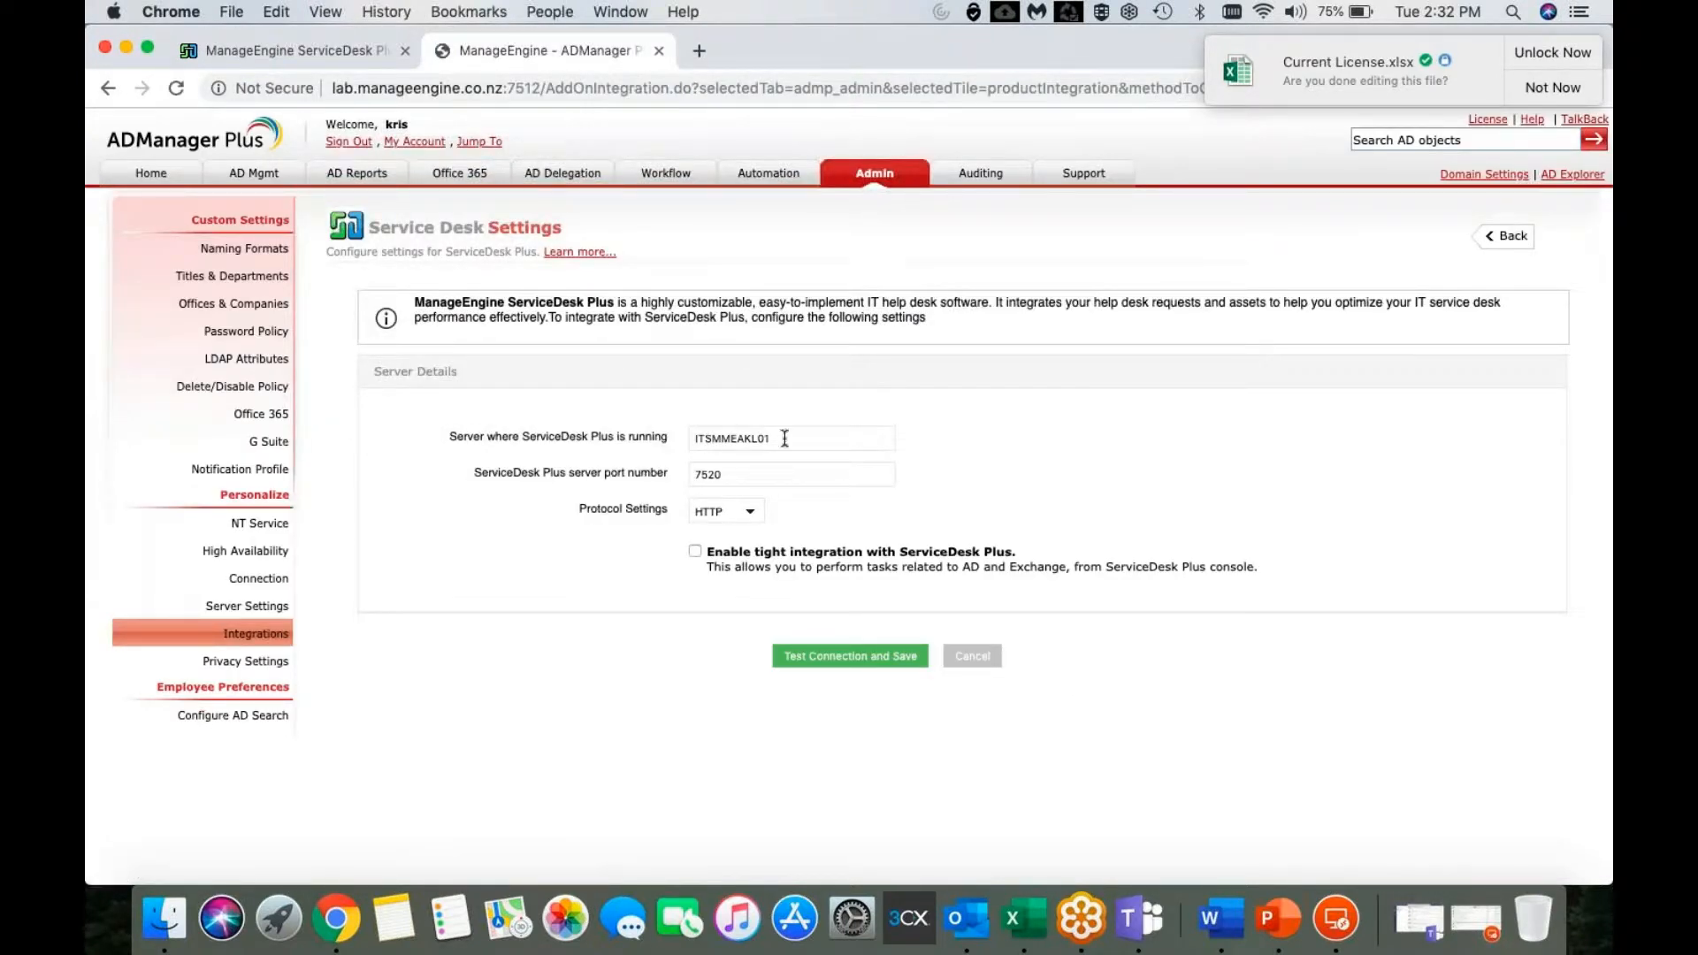
double_click(716, 438)
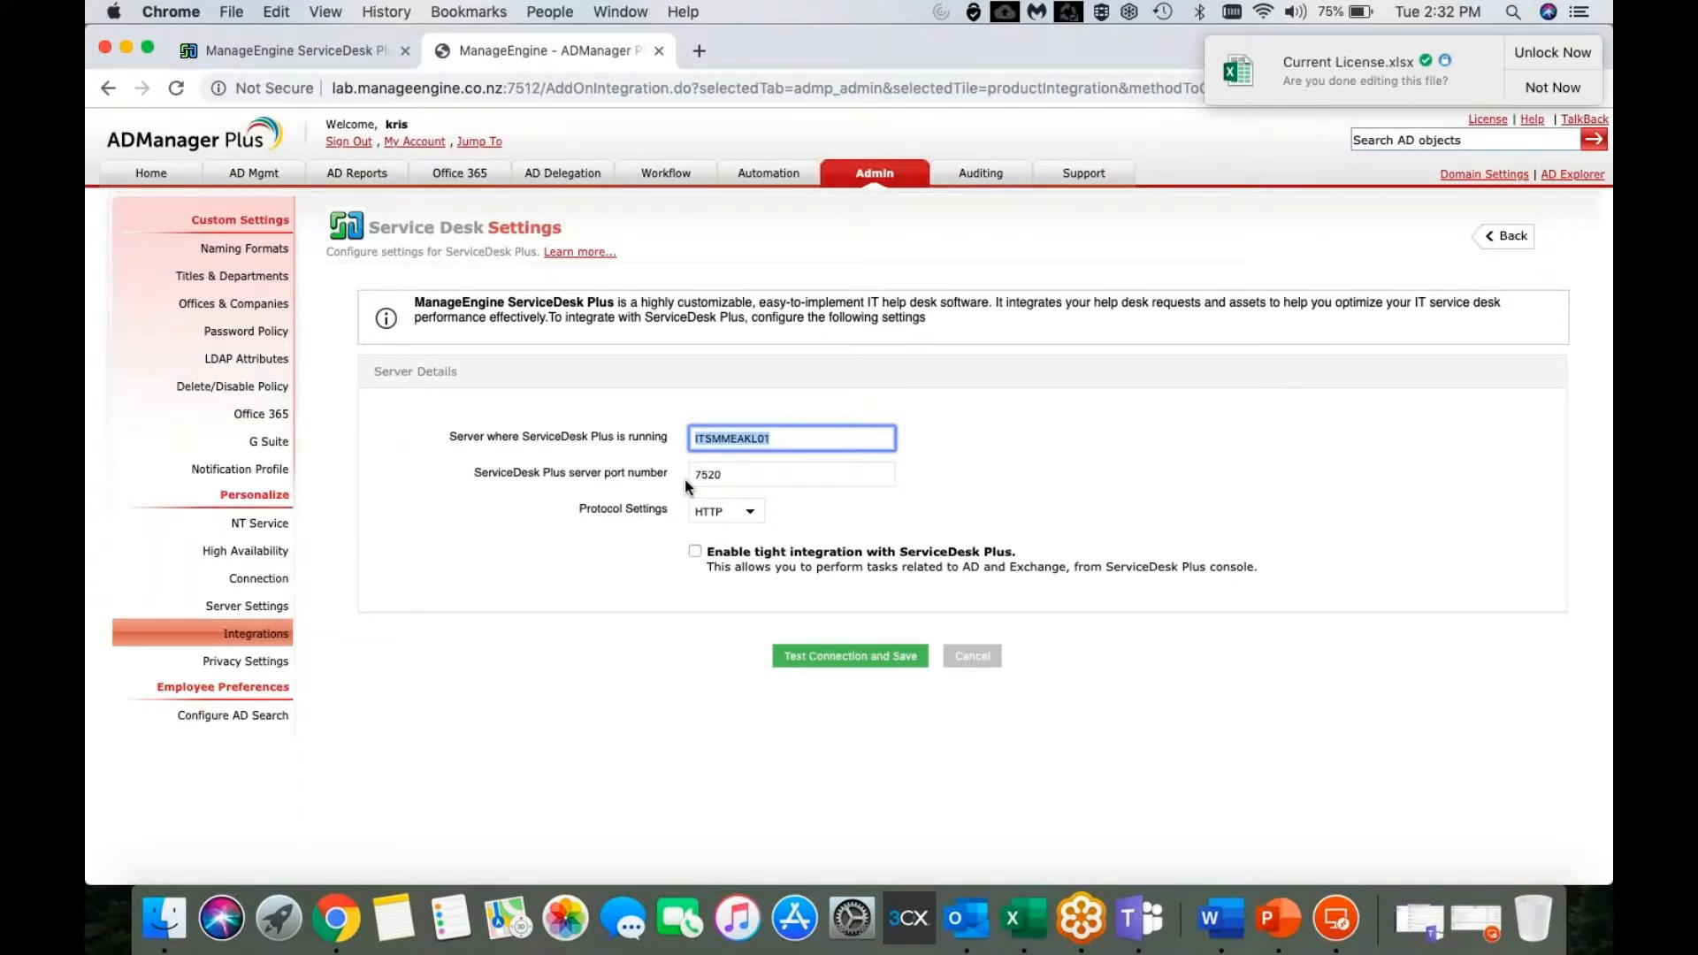
left_click(697, 553)
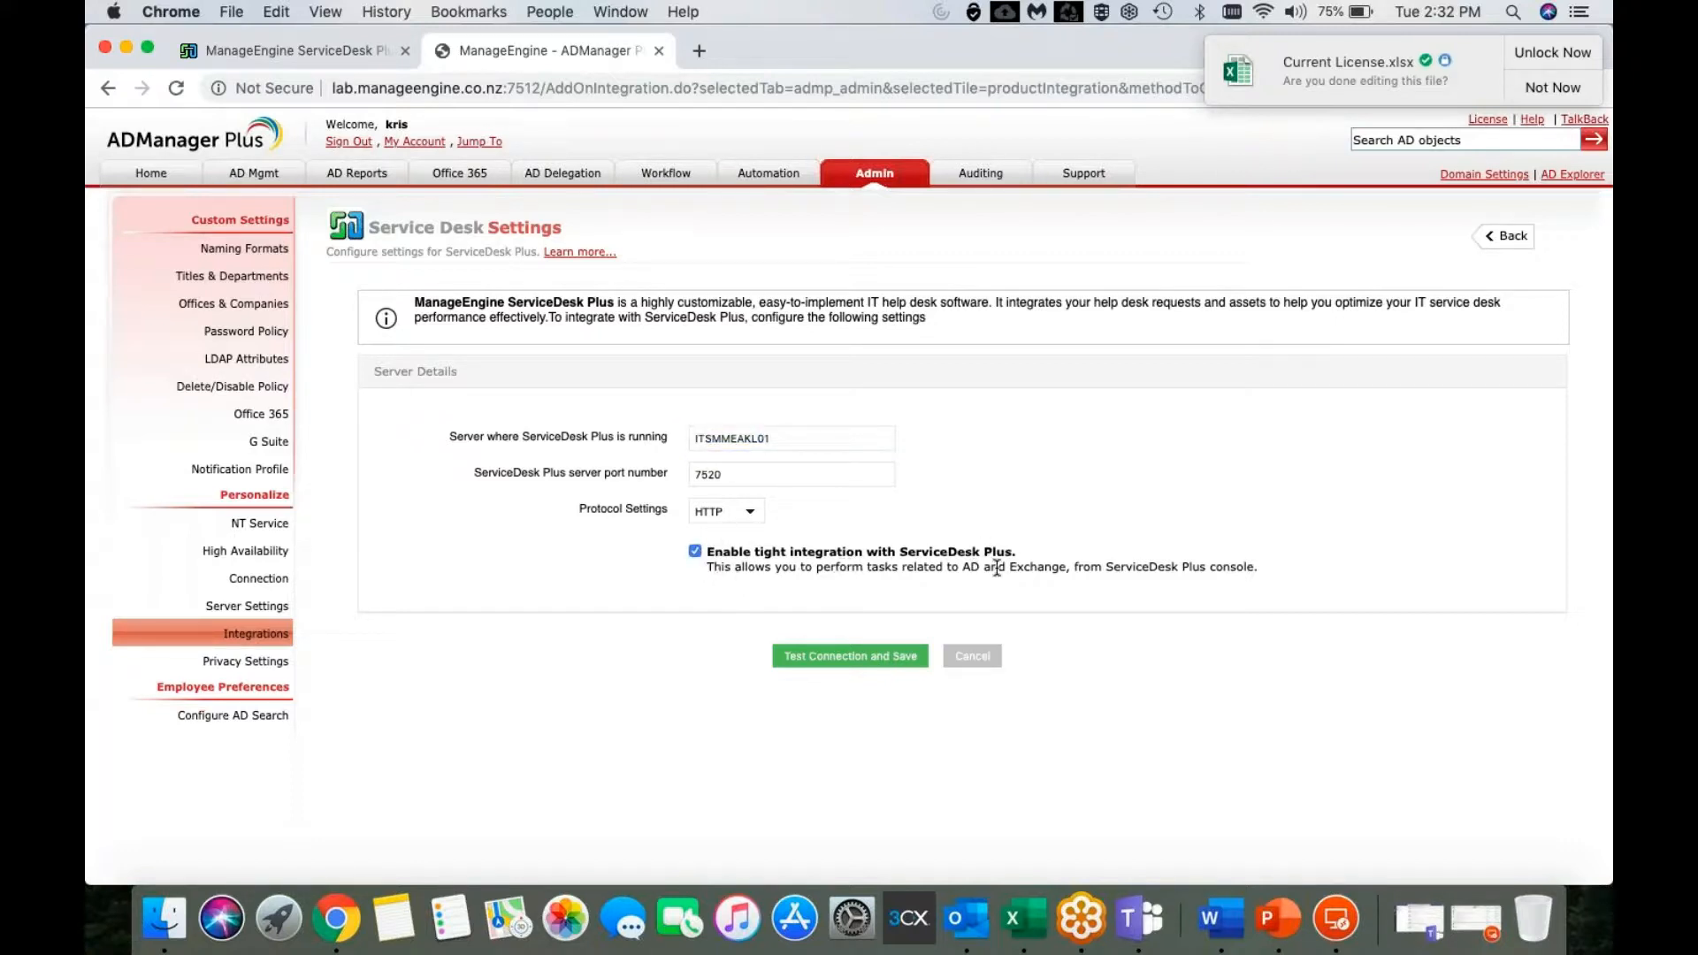
left_click(848, 664)
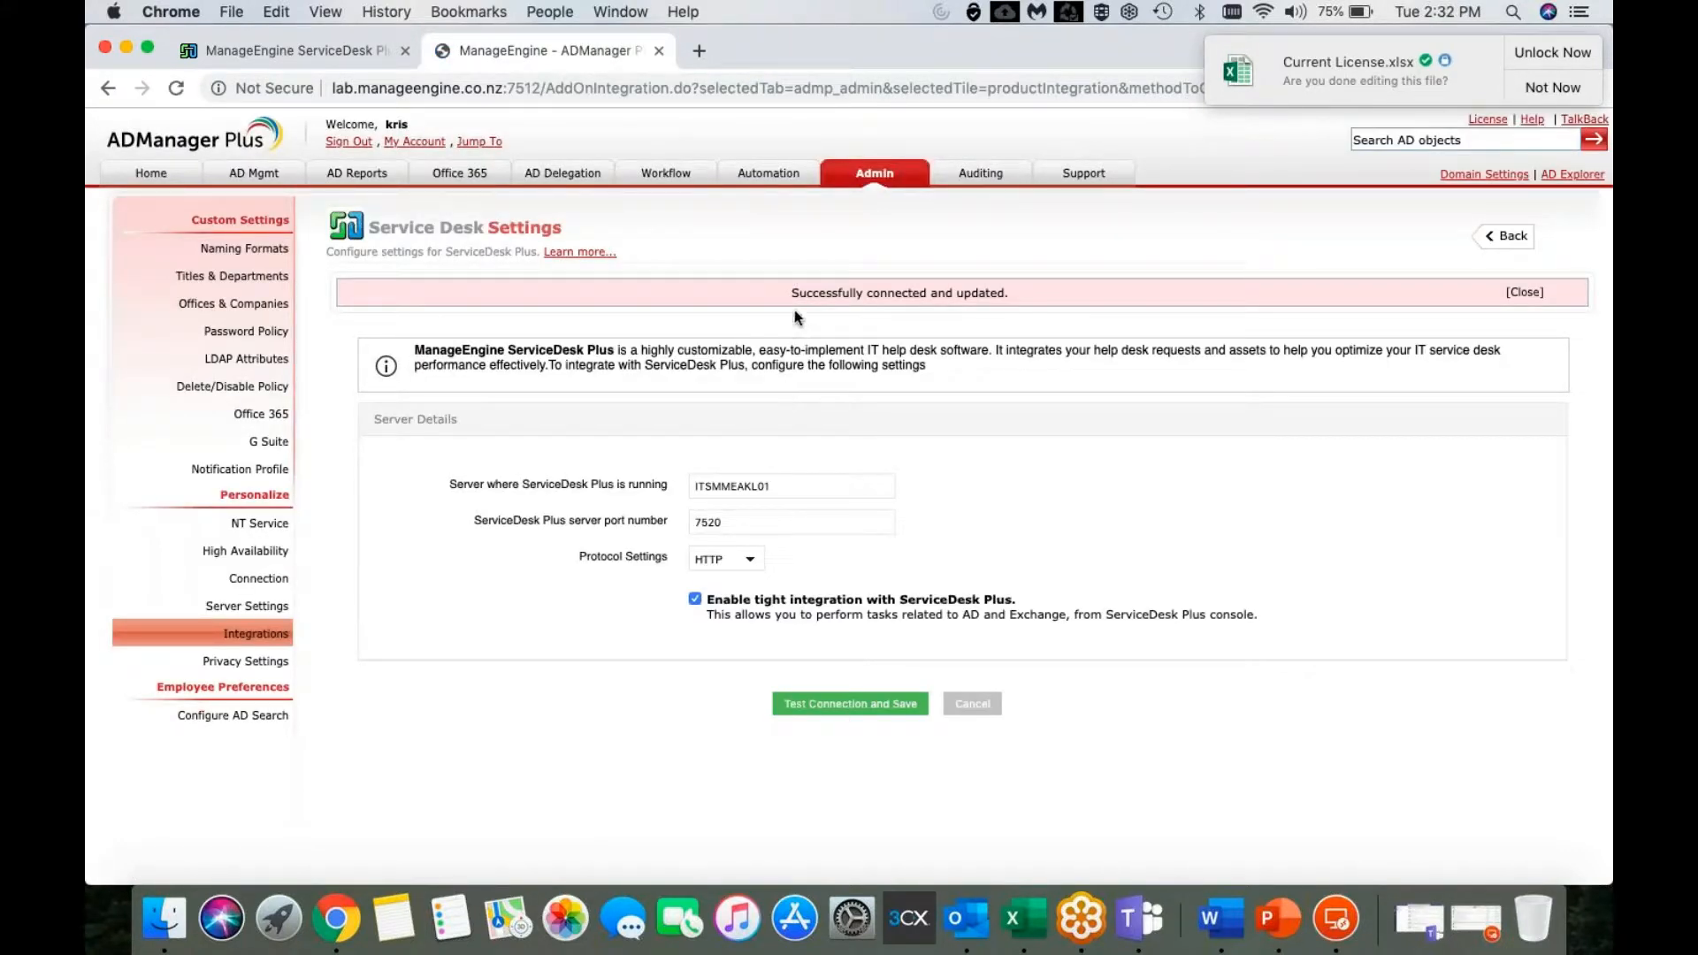
left_click_drag(787, 293, 1064, 304)
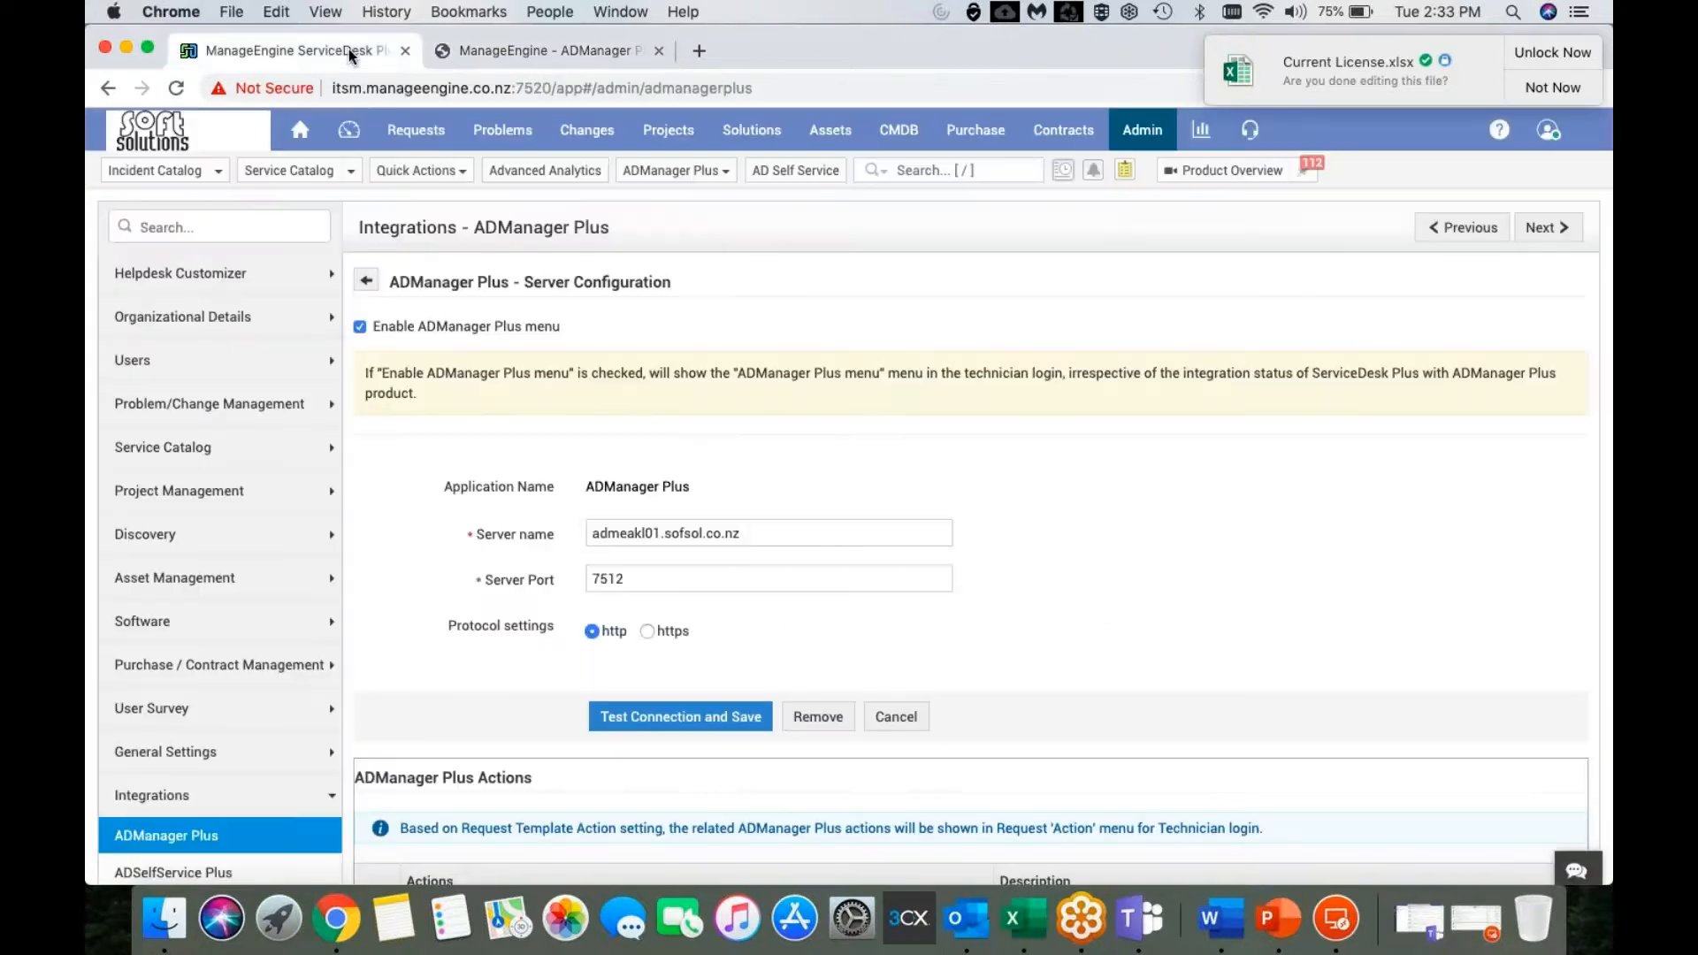
left_click(345, 53)
Start a quick-create incident from Requests with the matching requester and site ManageEngine.
left_click(301, 133)
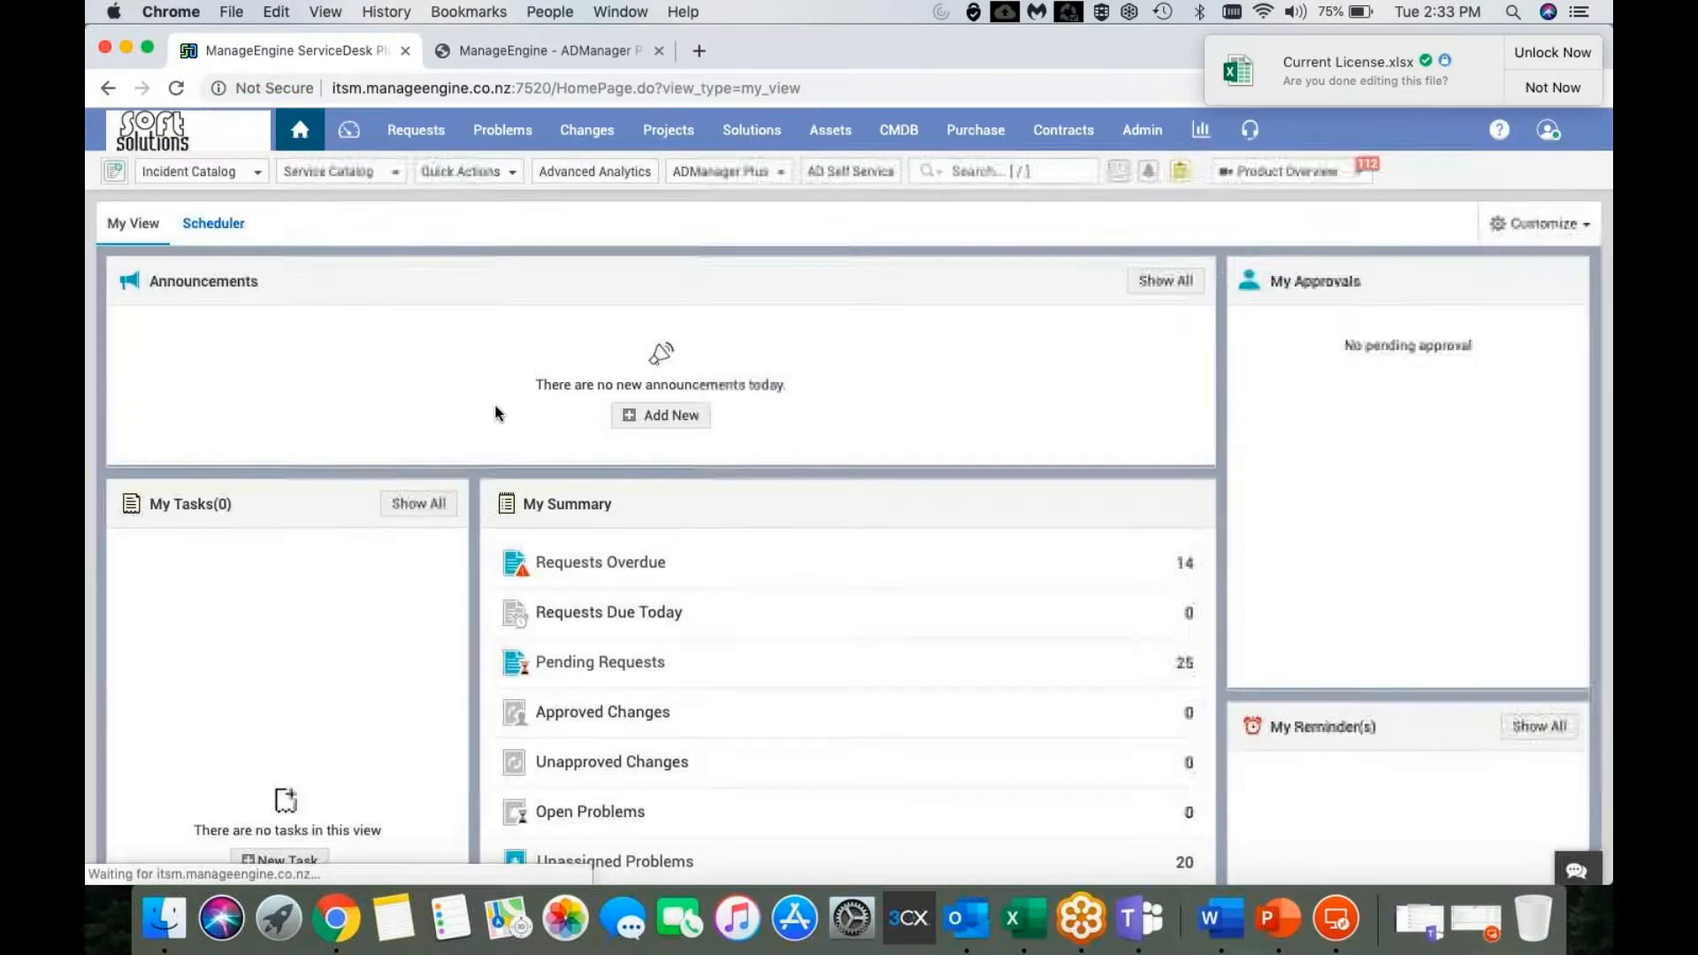
left_click(415, 131)
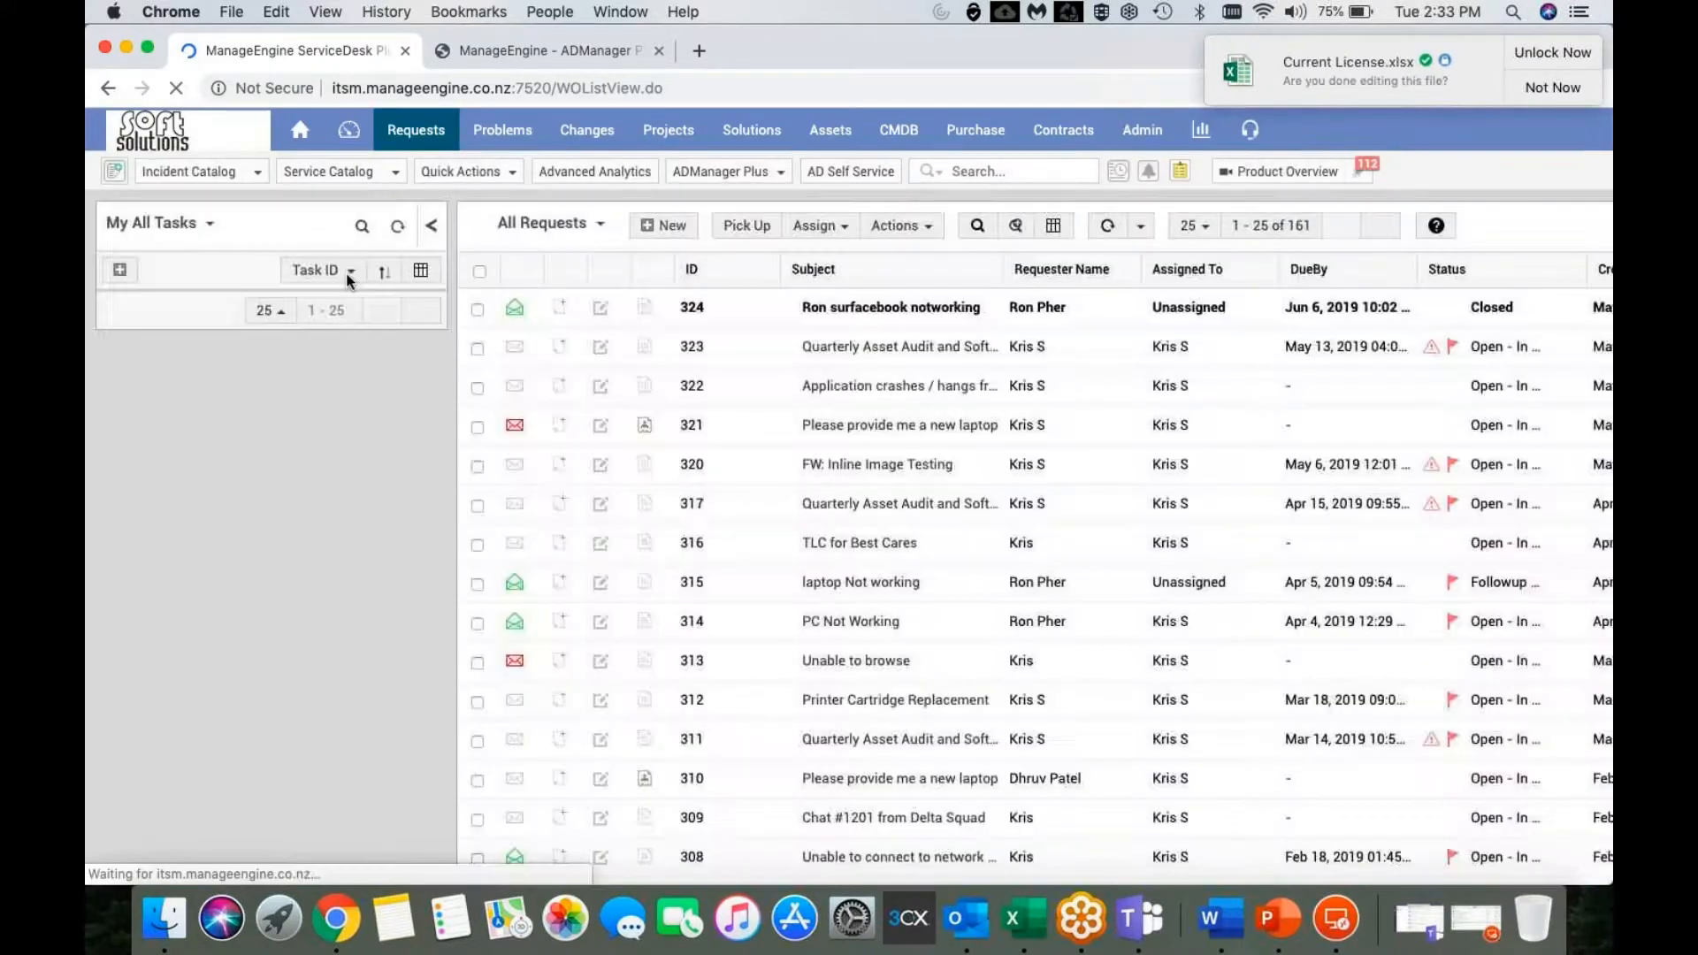
left_click(112, 172)
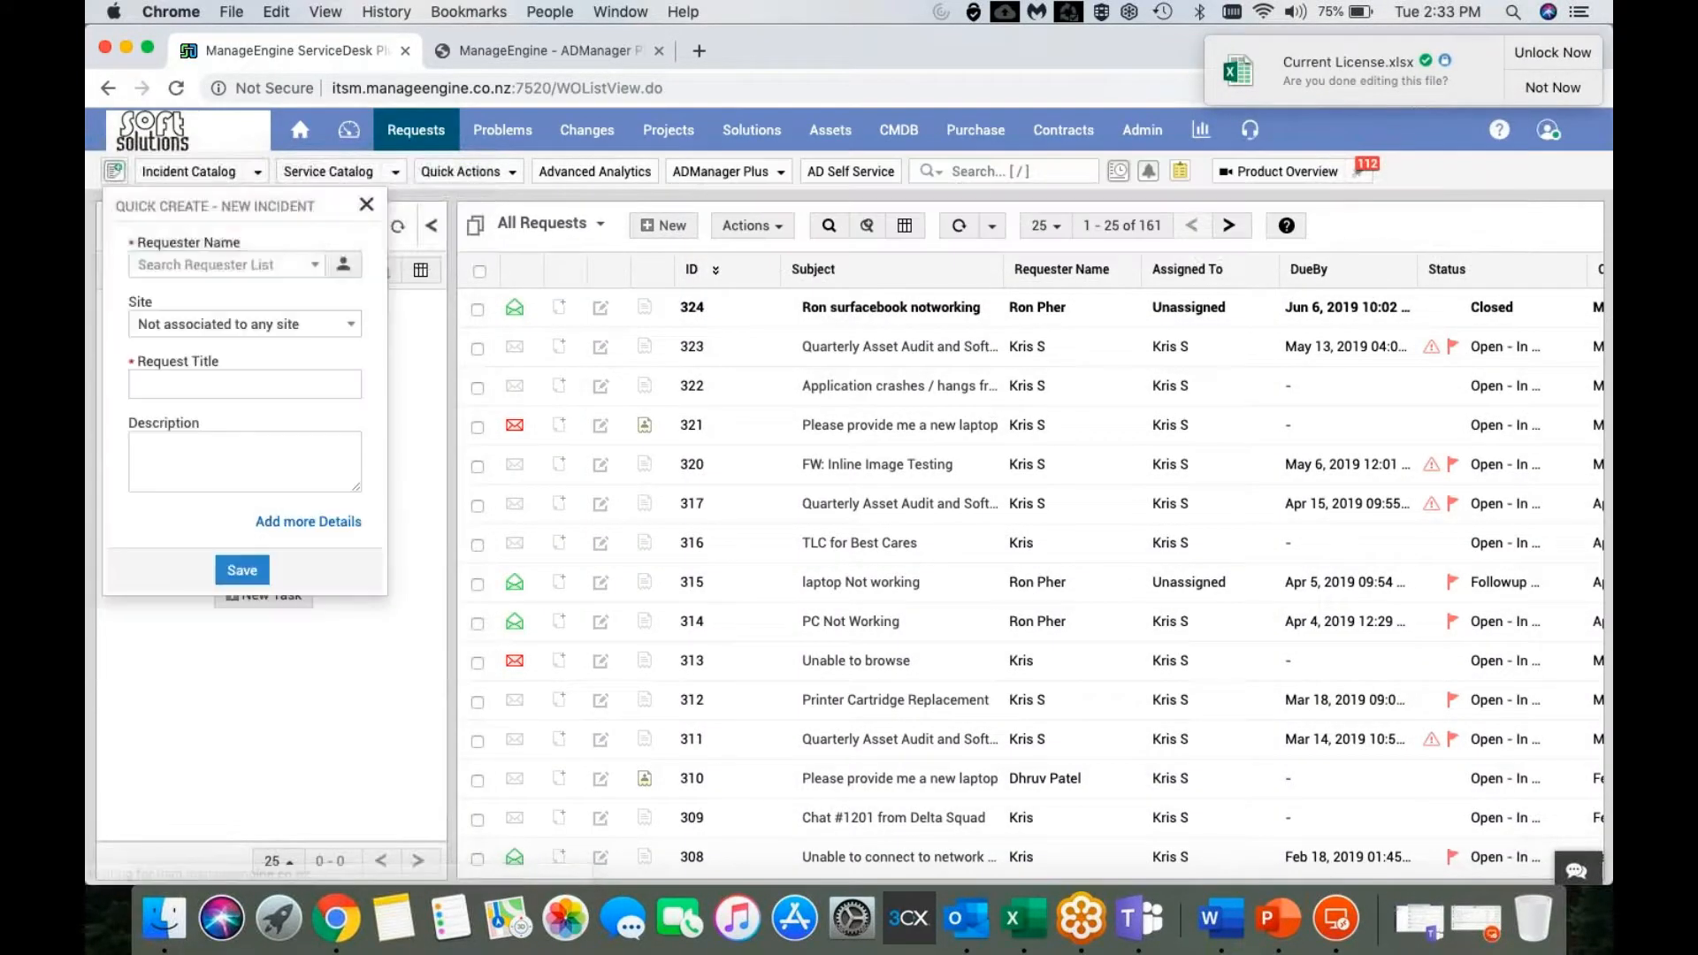
left_click(223, 266)
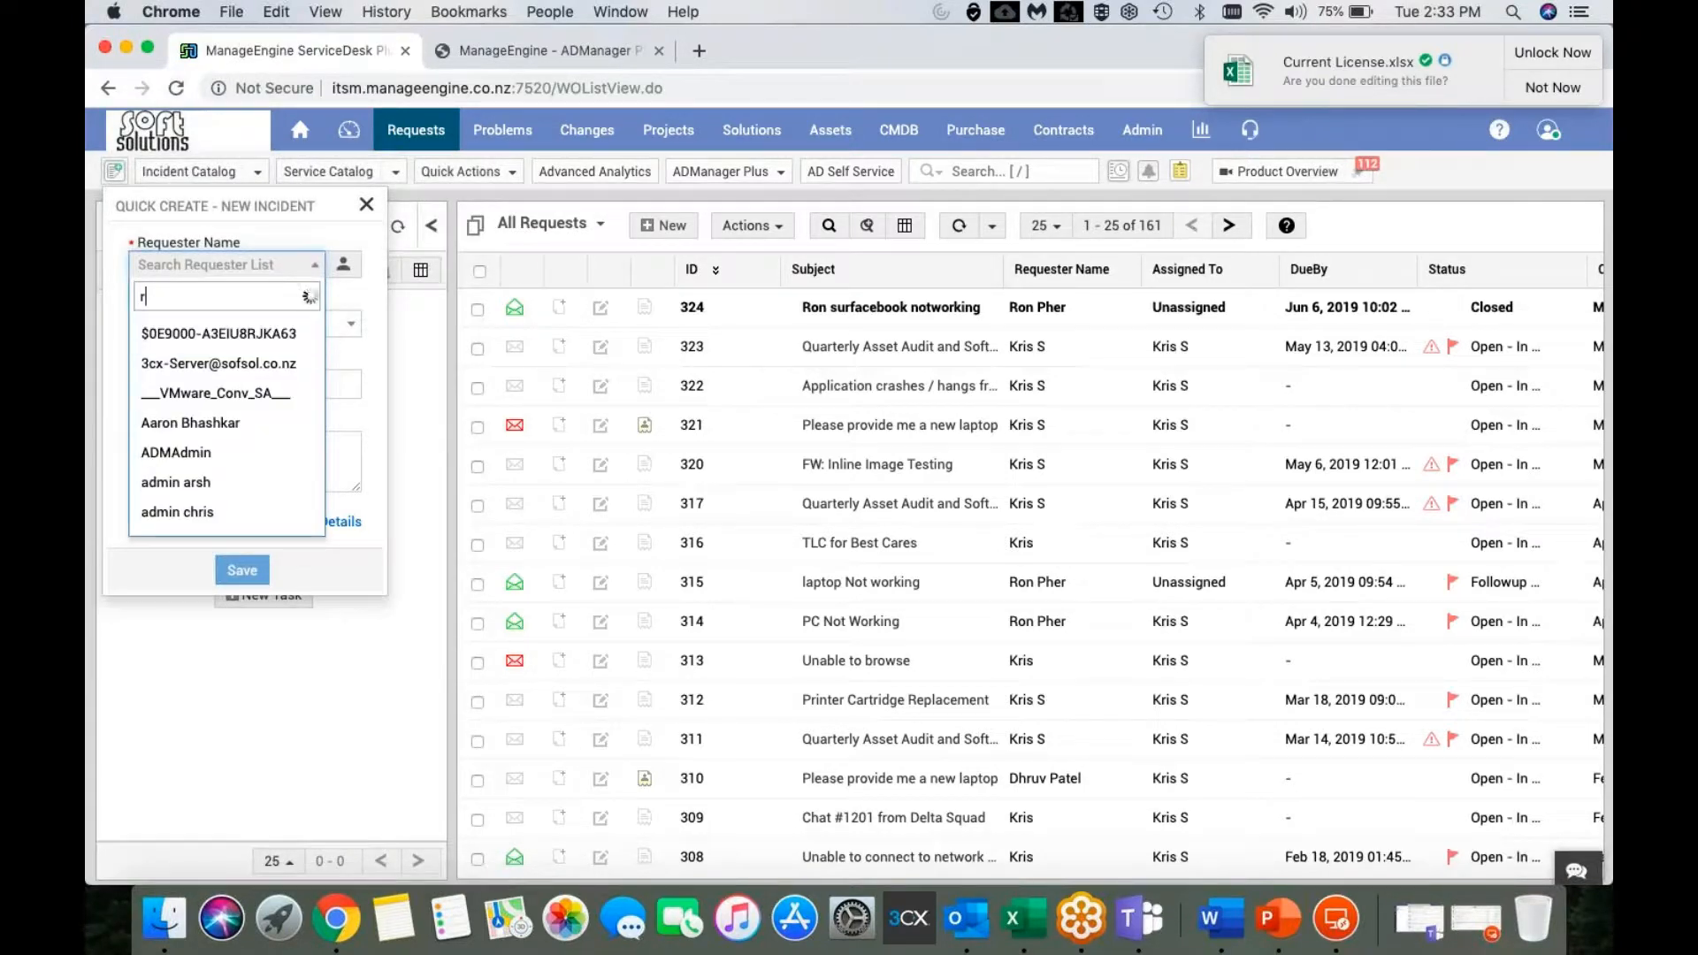
type("dhru")
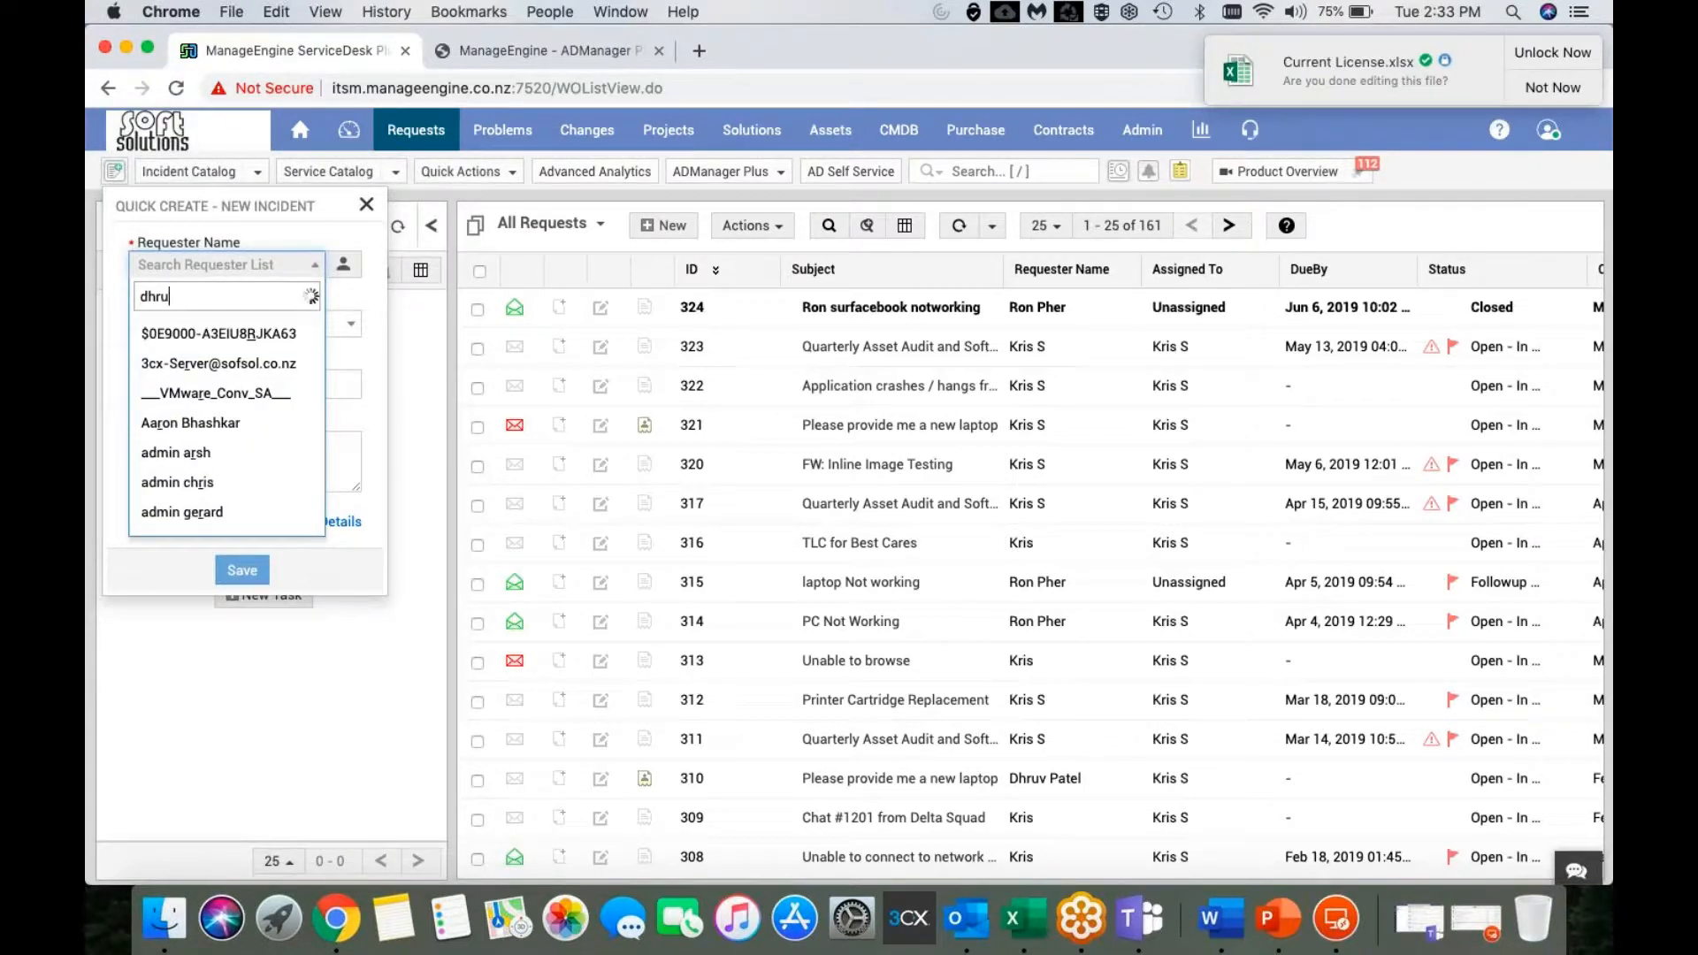
left_click(197, 335)
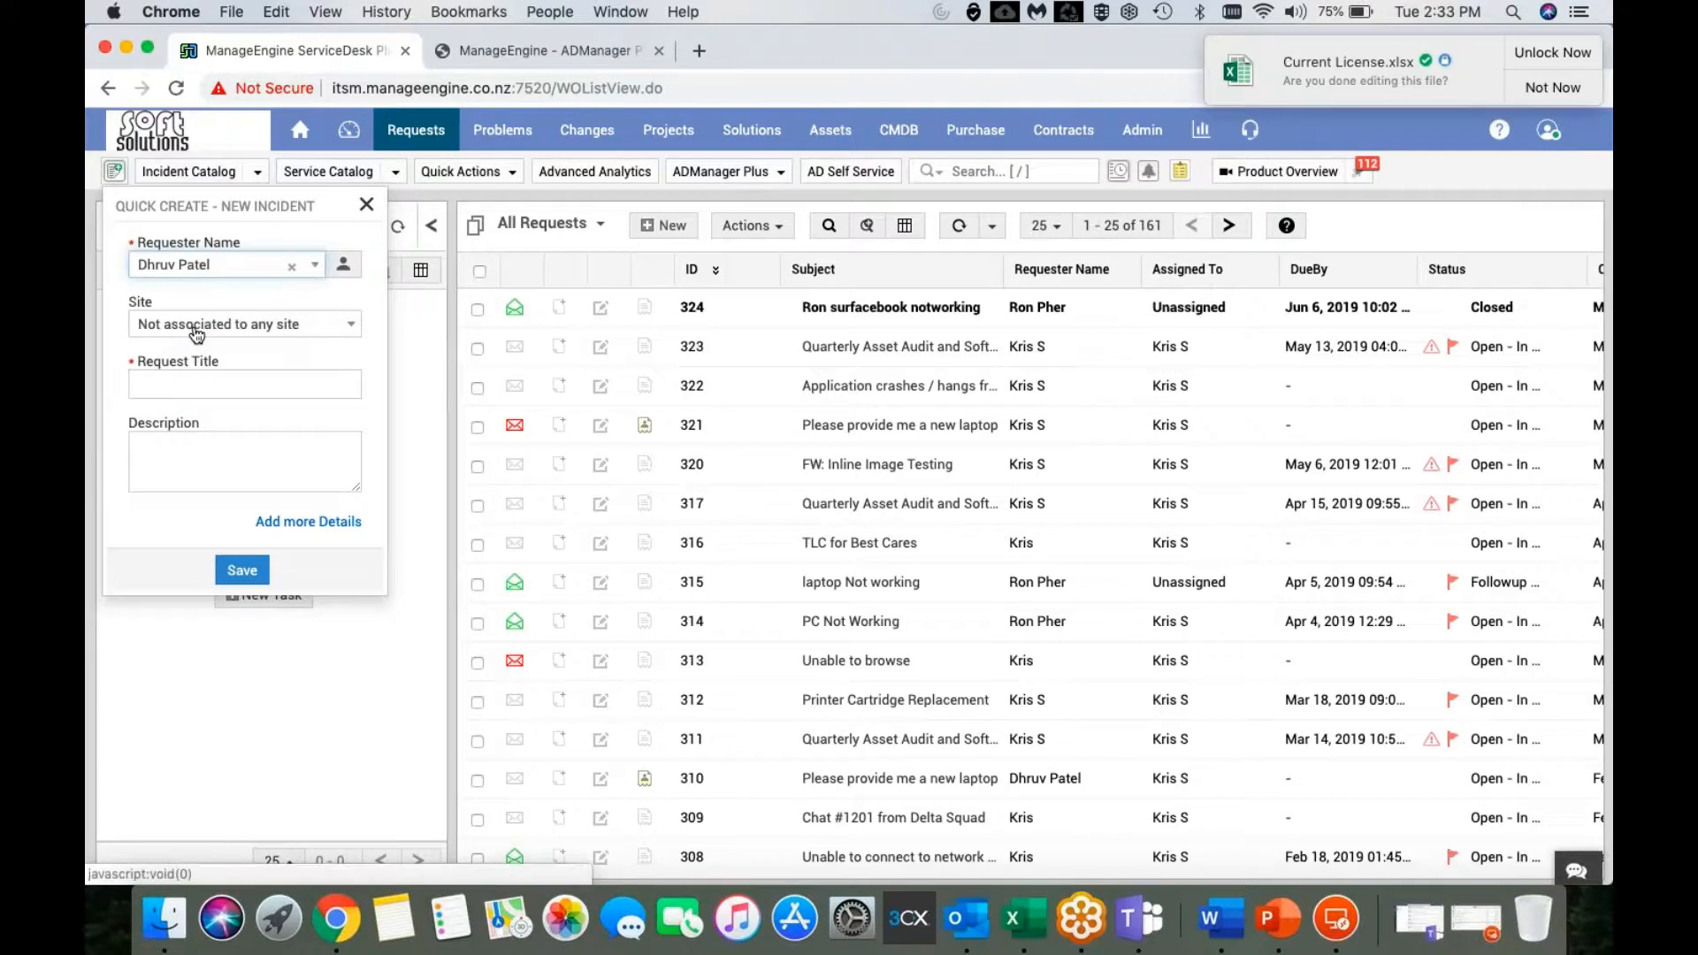
left_click(196, 335)
left_click(201, 423)
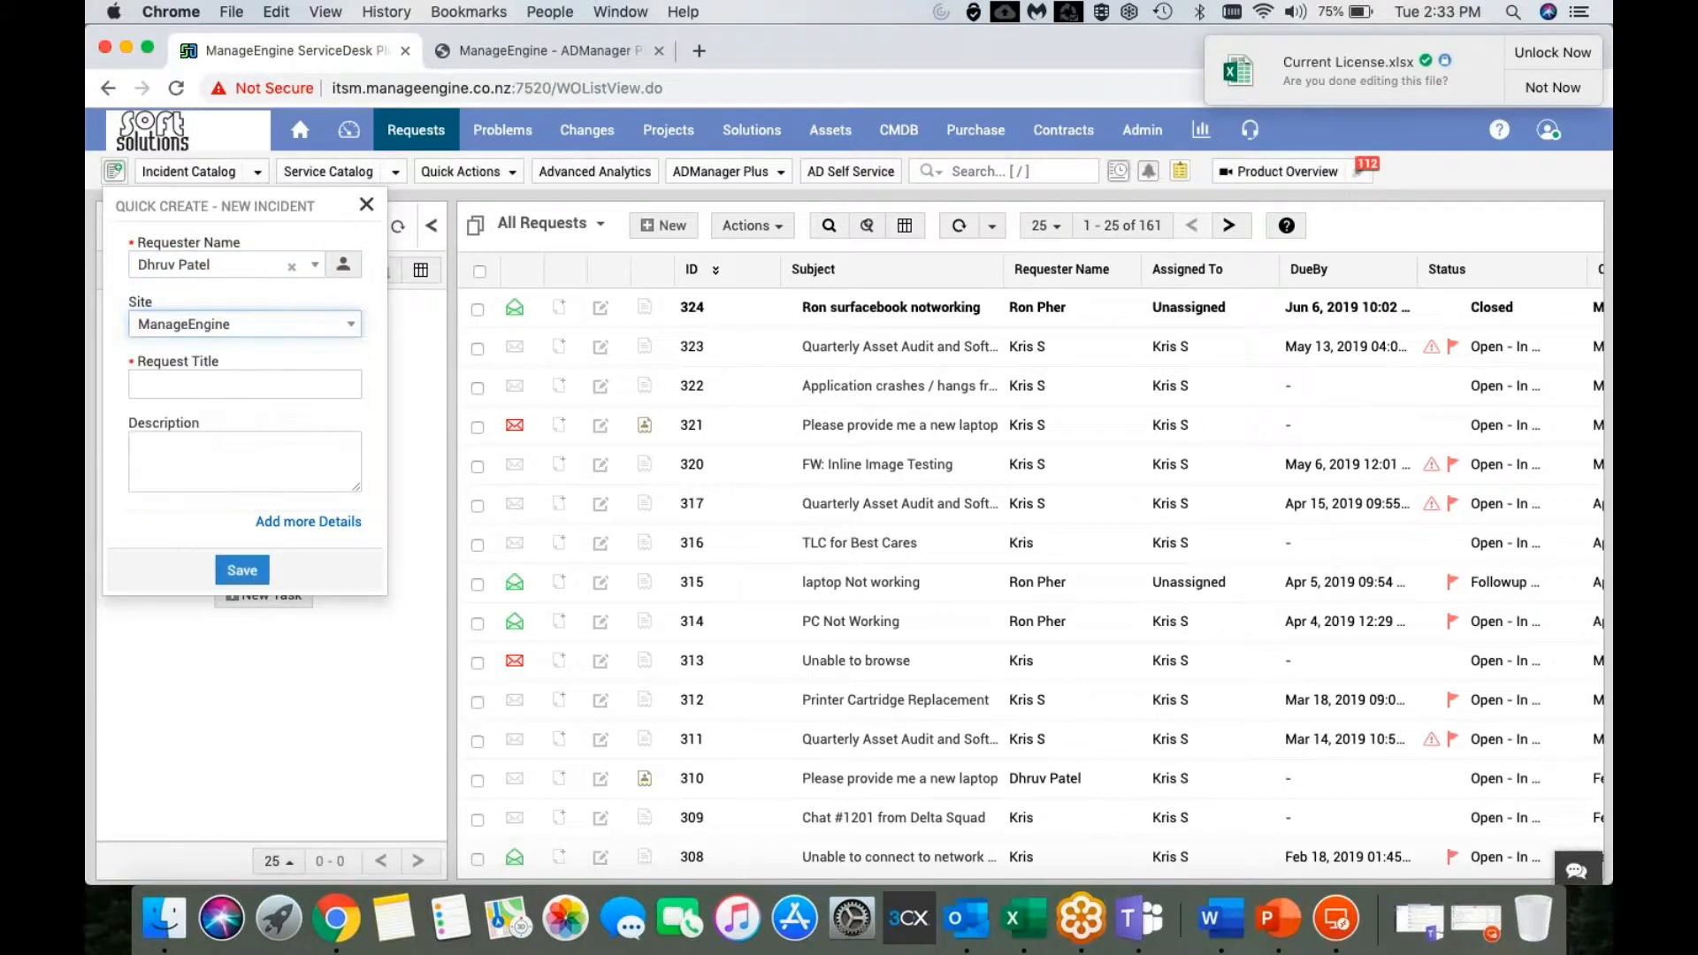
Title the incident 'User create', describe the new account needed, and save it.
left_click(198, 388)
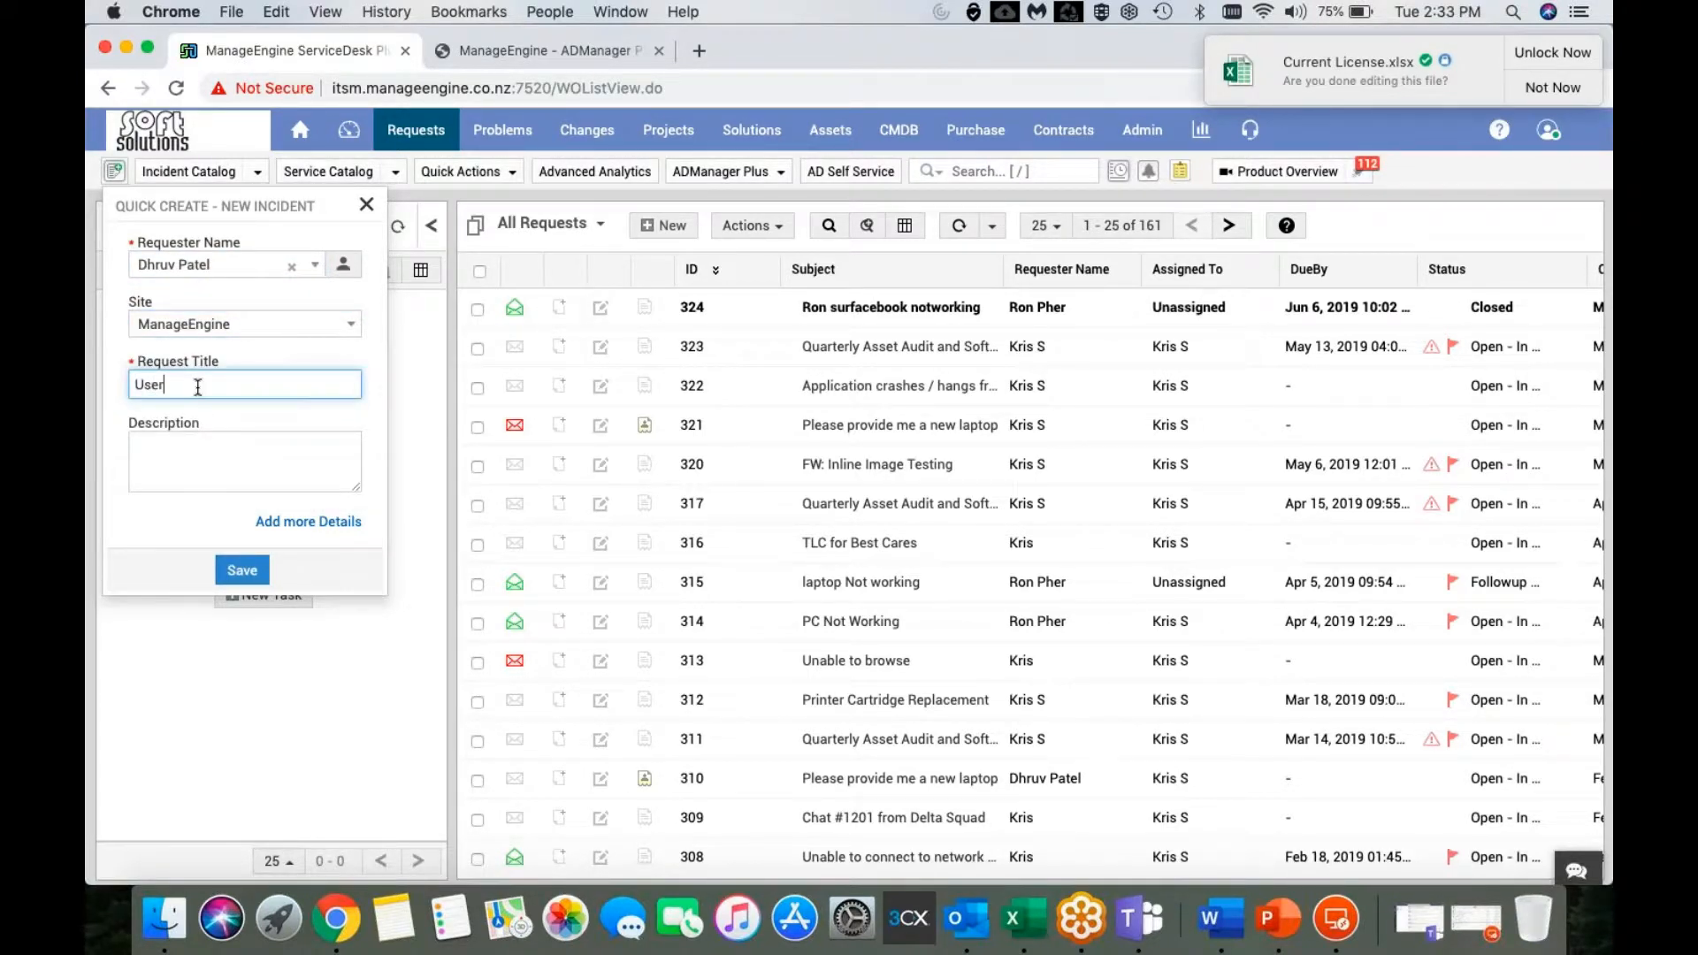
key("Tab")
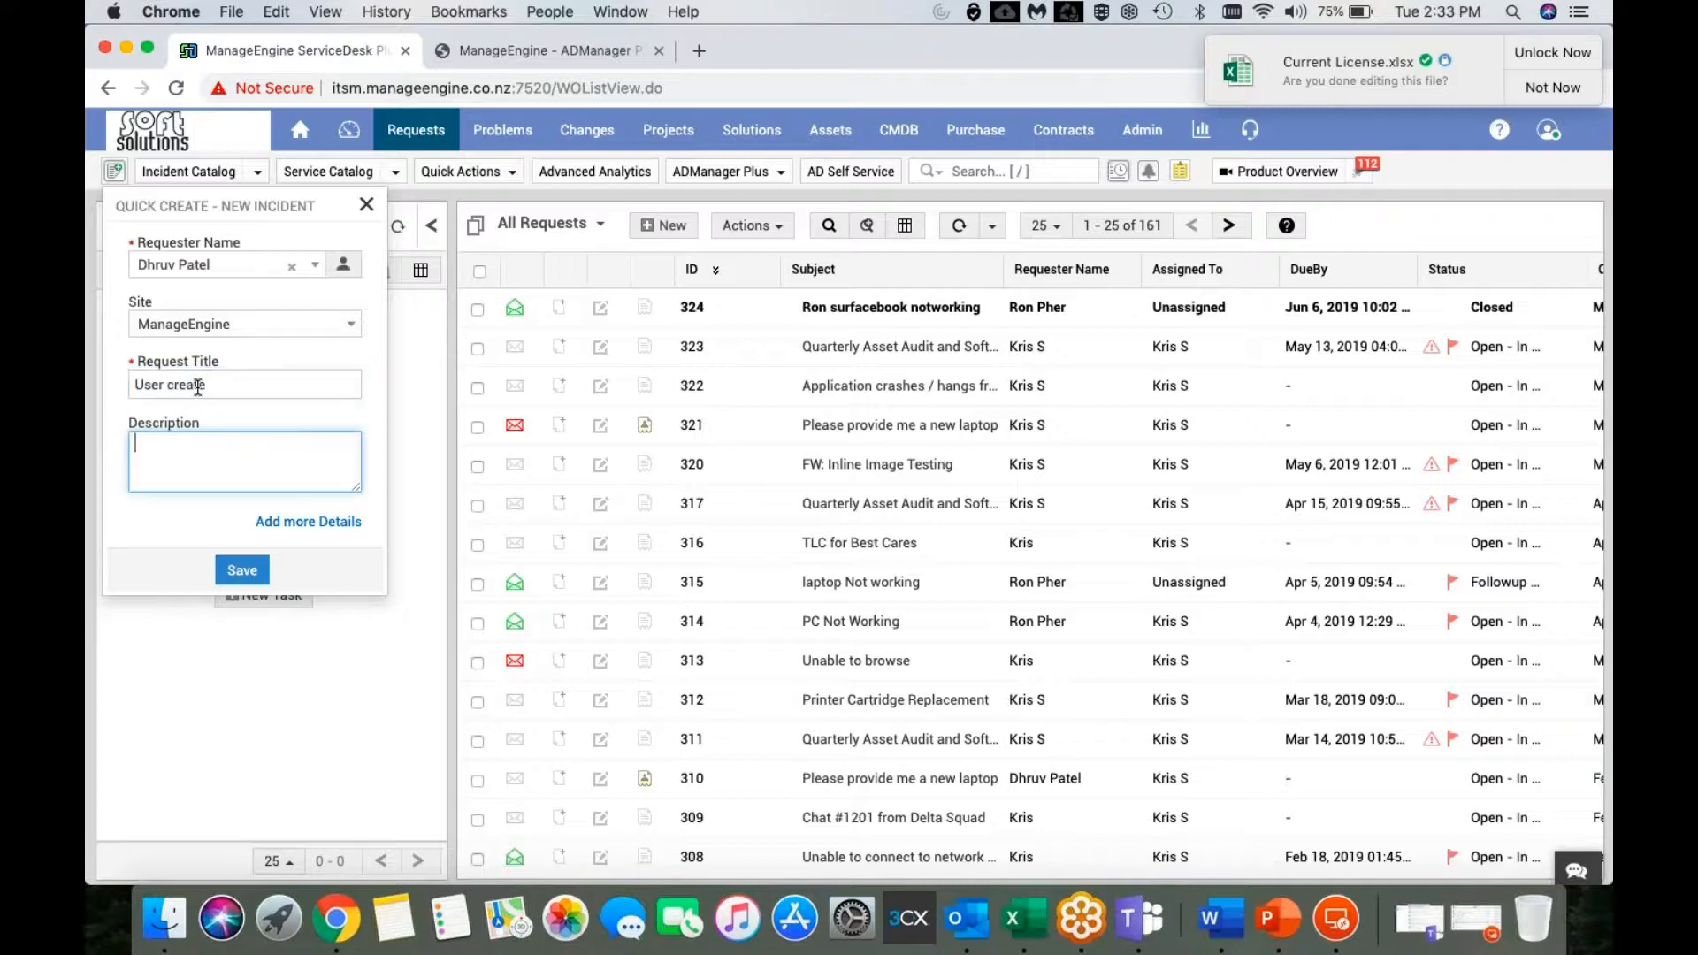
type("Create John")
left_click(248, 580)
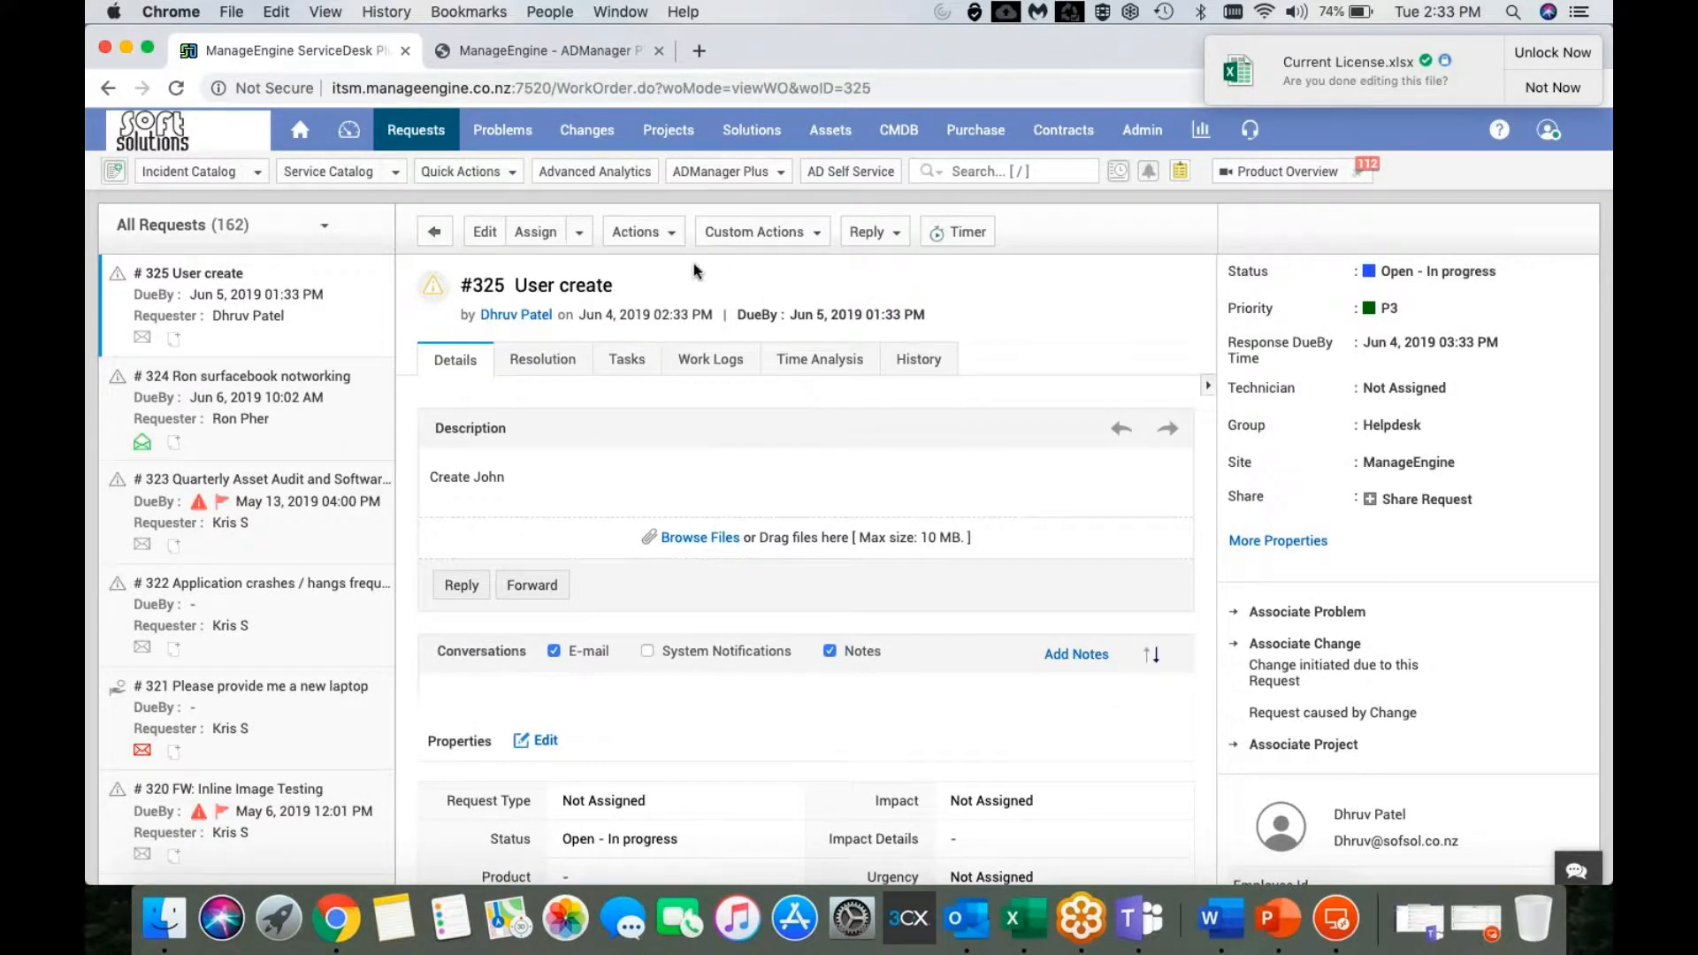
Pick up request #325 and open the Create User in AD form from ADManager Plus actions.
left_click(580, 235)
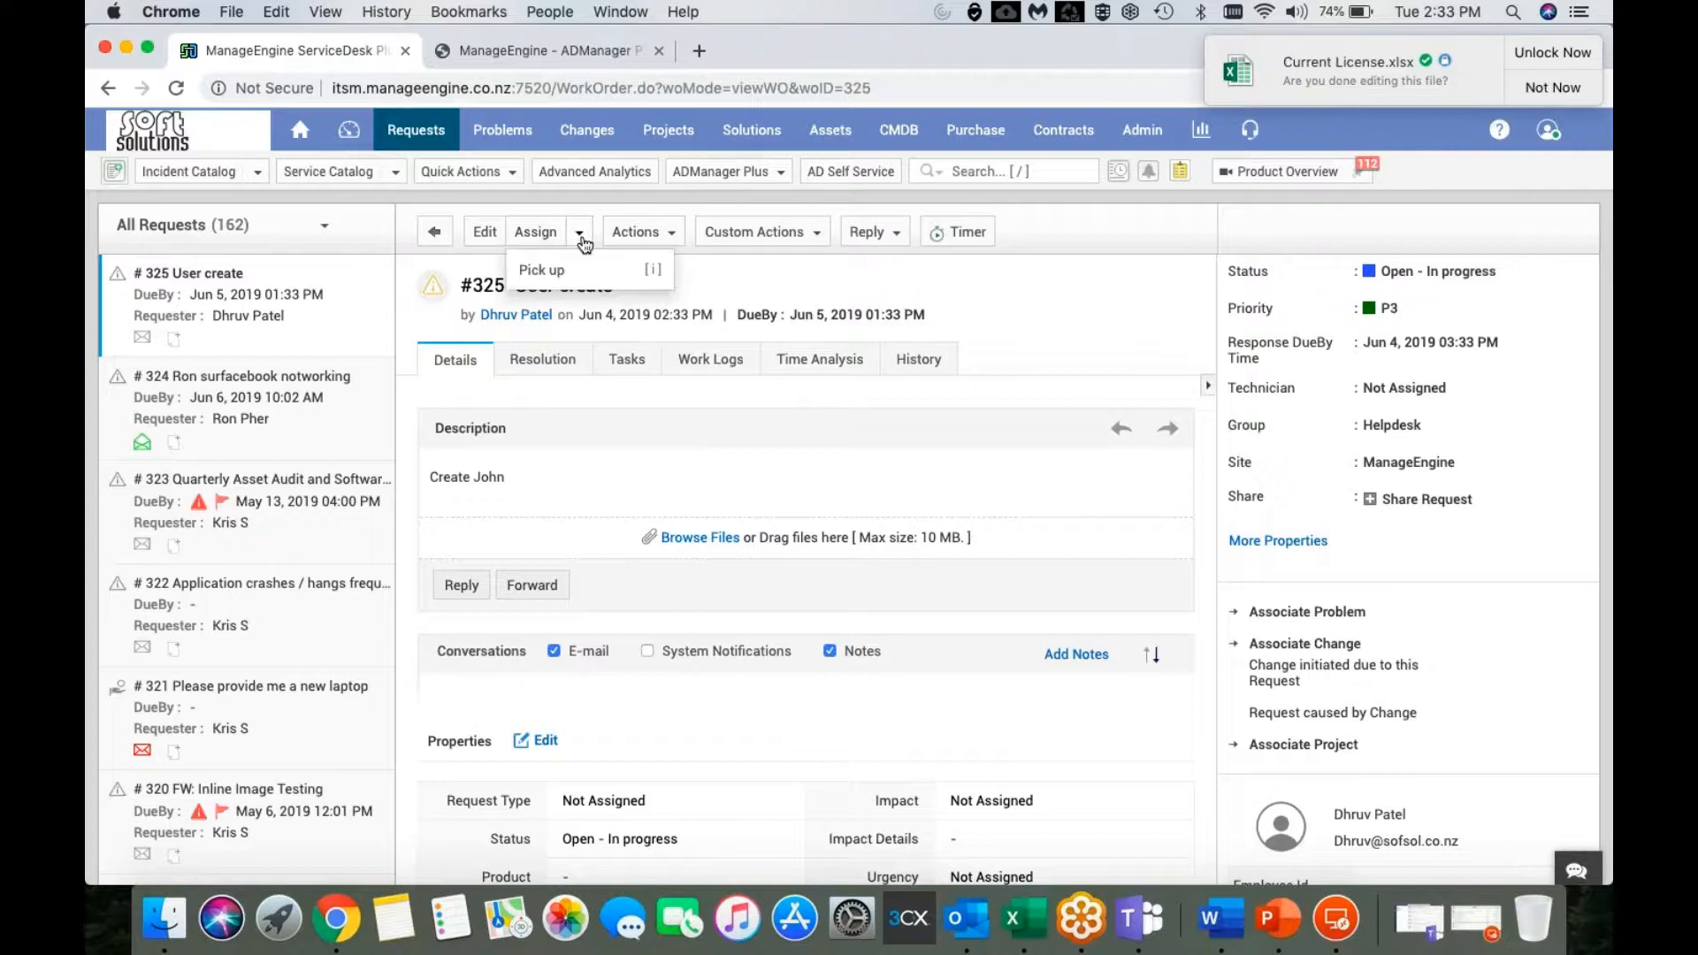
left_click(544, 272)
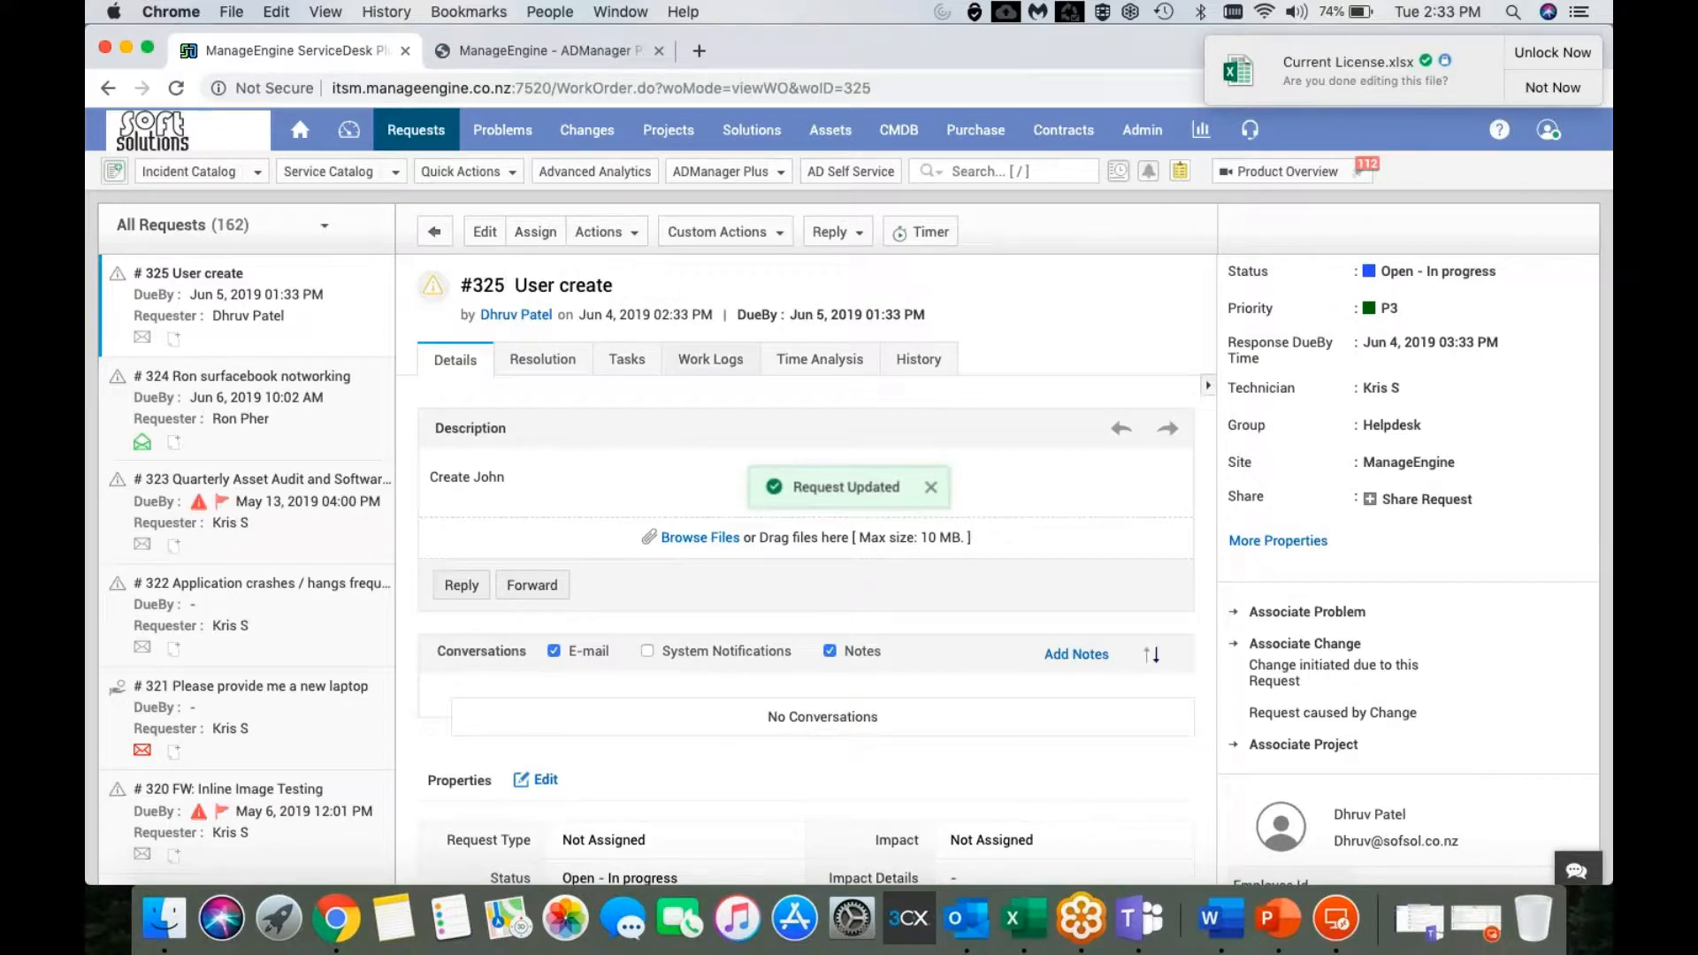
left_click(780, 173)
mouse_move(783, 221)
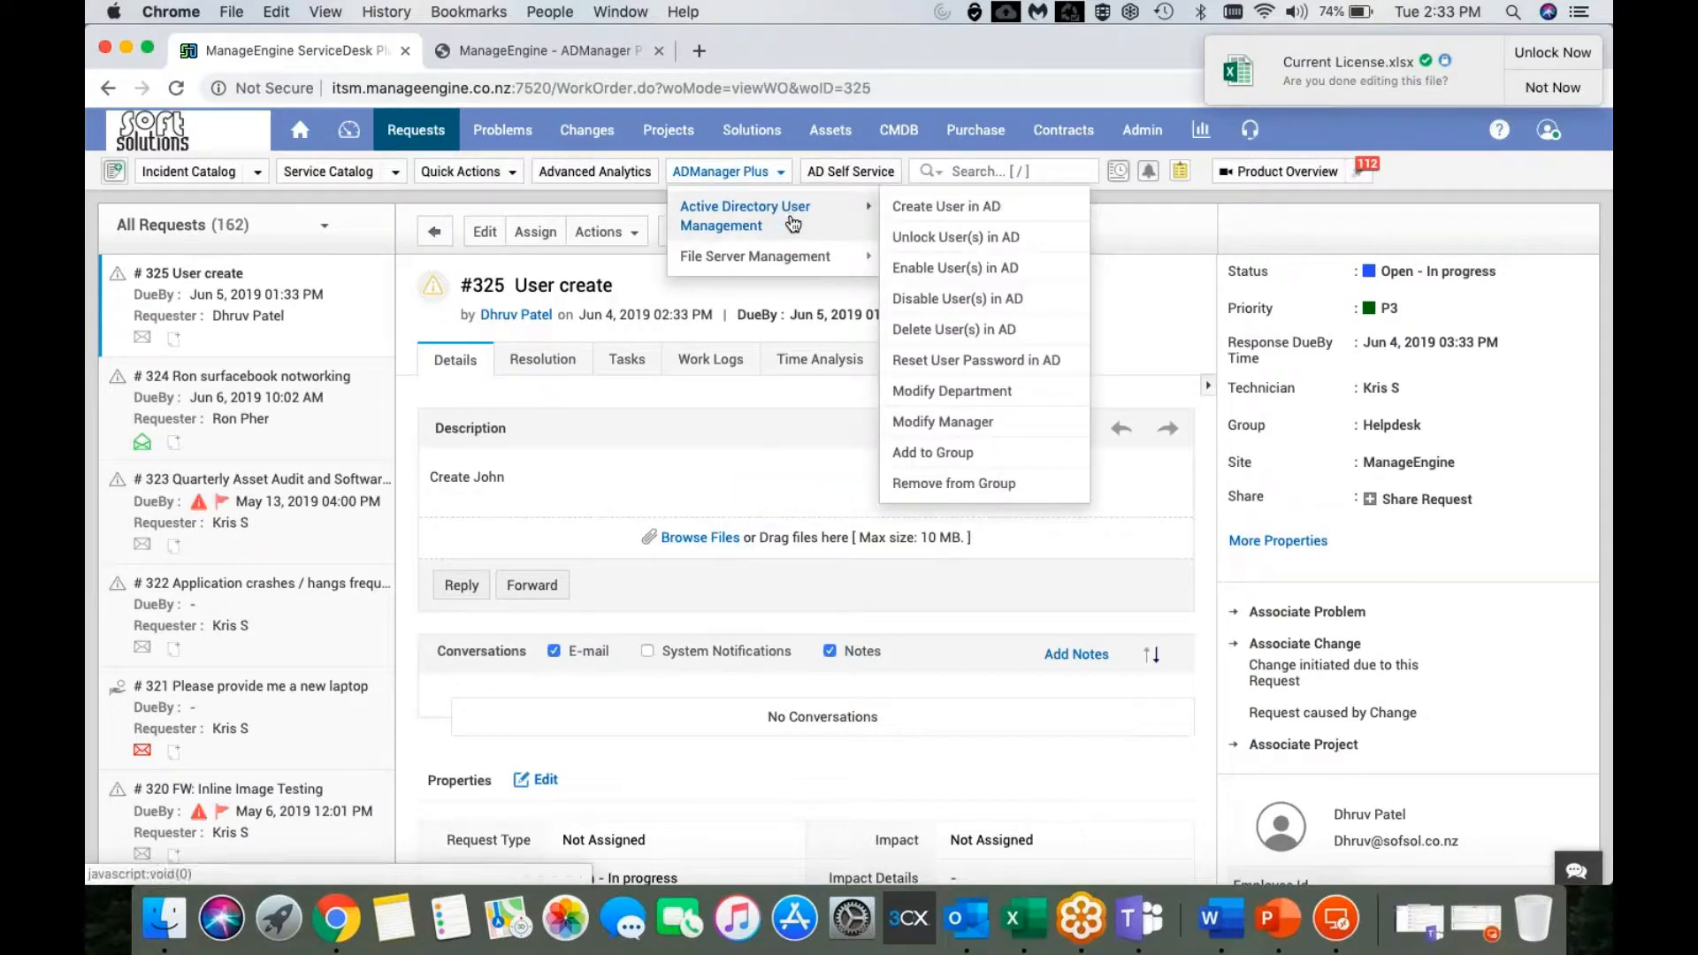
left_click(982, 209)
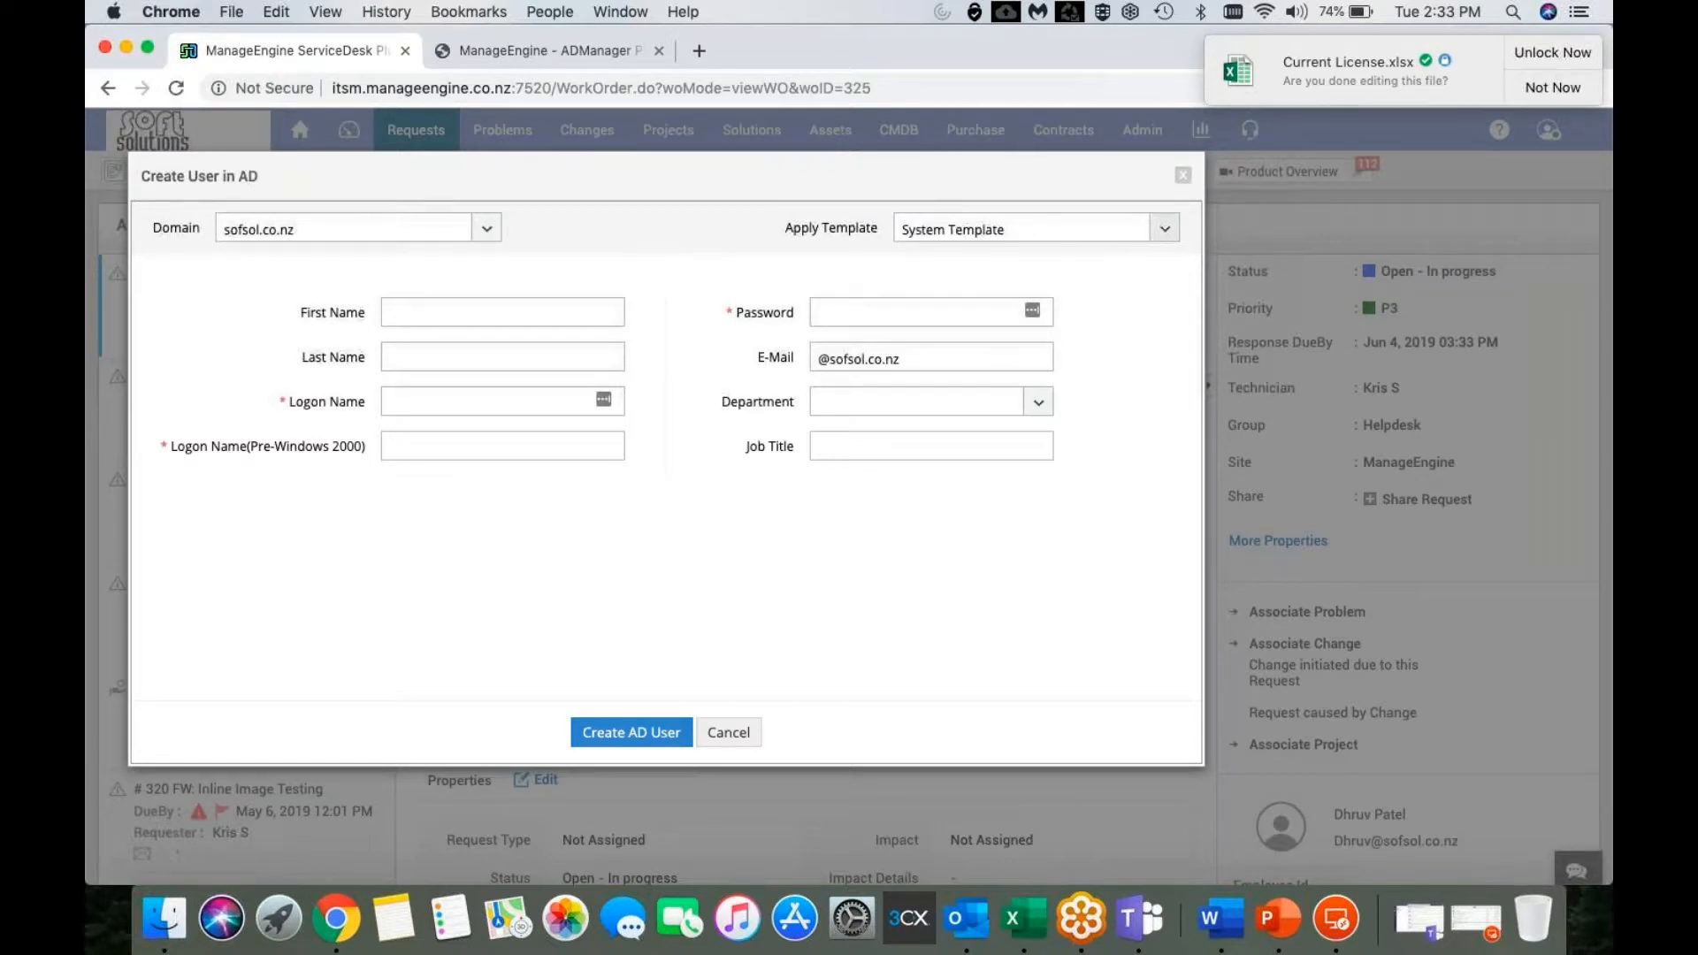
Keep System Template and enter the new user's first and last name, removing the Test prefix.
left_click(1166, 228)
left_click(995, 301)
type("John")
key("Tab")
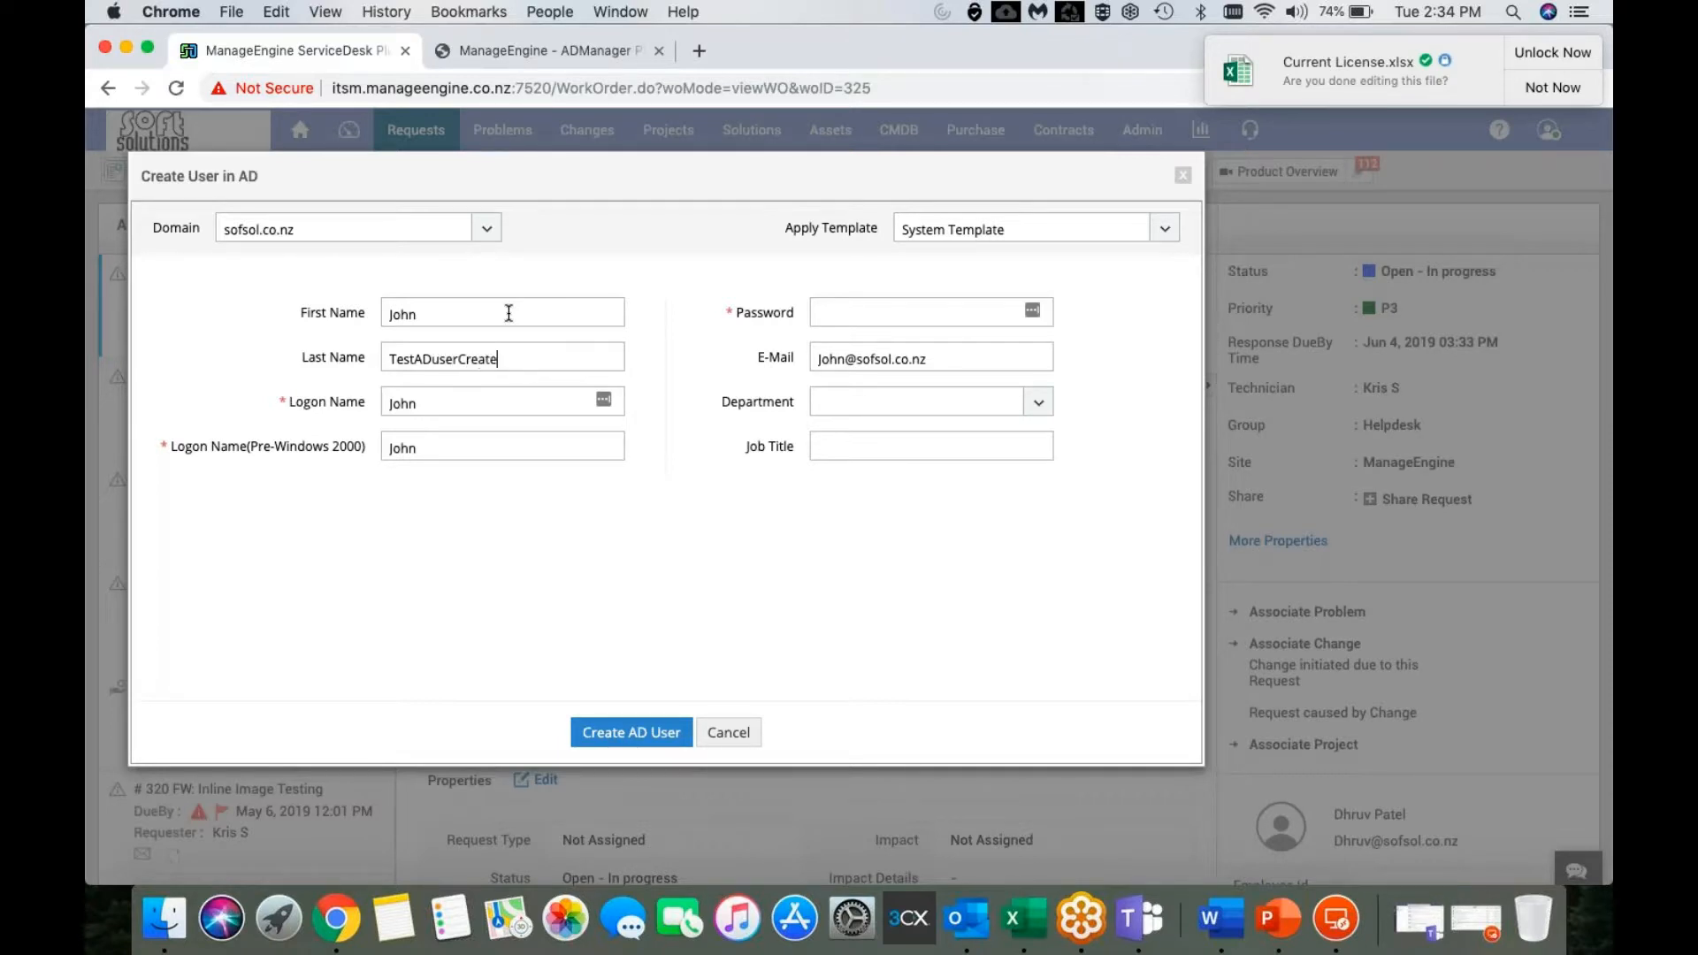
left_click_drag(409, 354, 389, 358)
key("BackSpace")
Use Chrome's suggested password, set department SDP and job title SDM, and create the user.
left_click(818, 311)
left_click(935, 622)
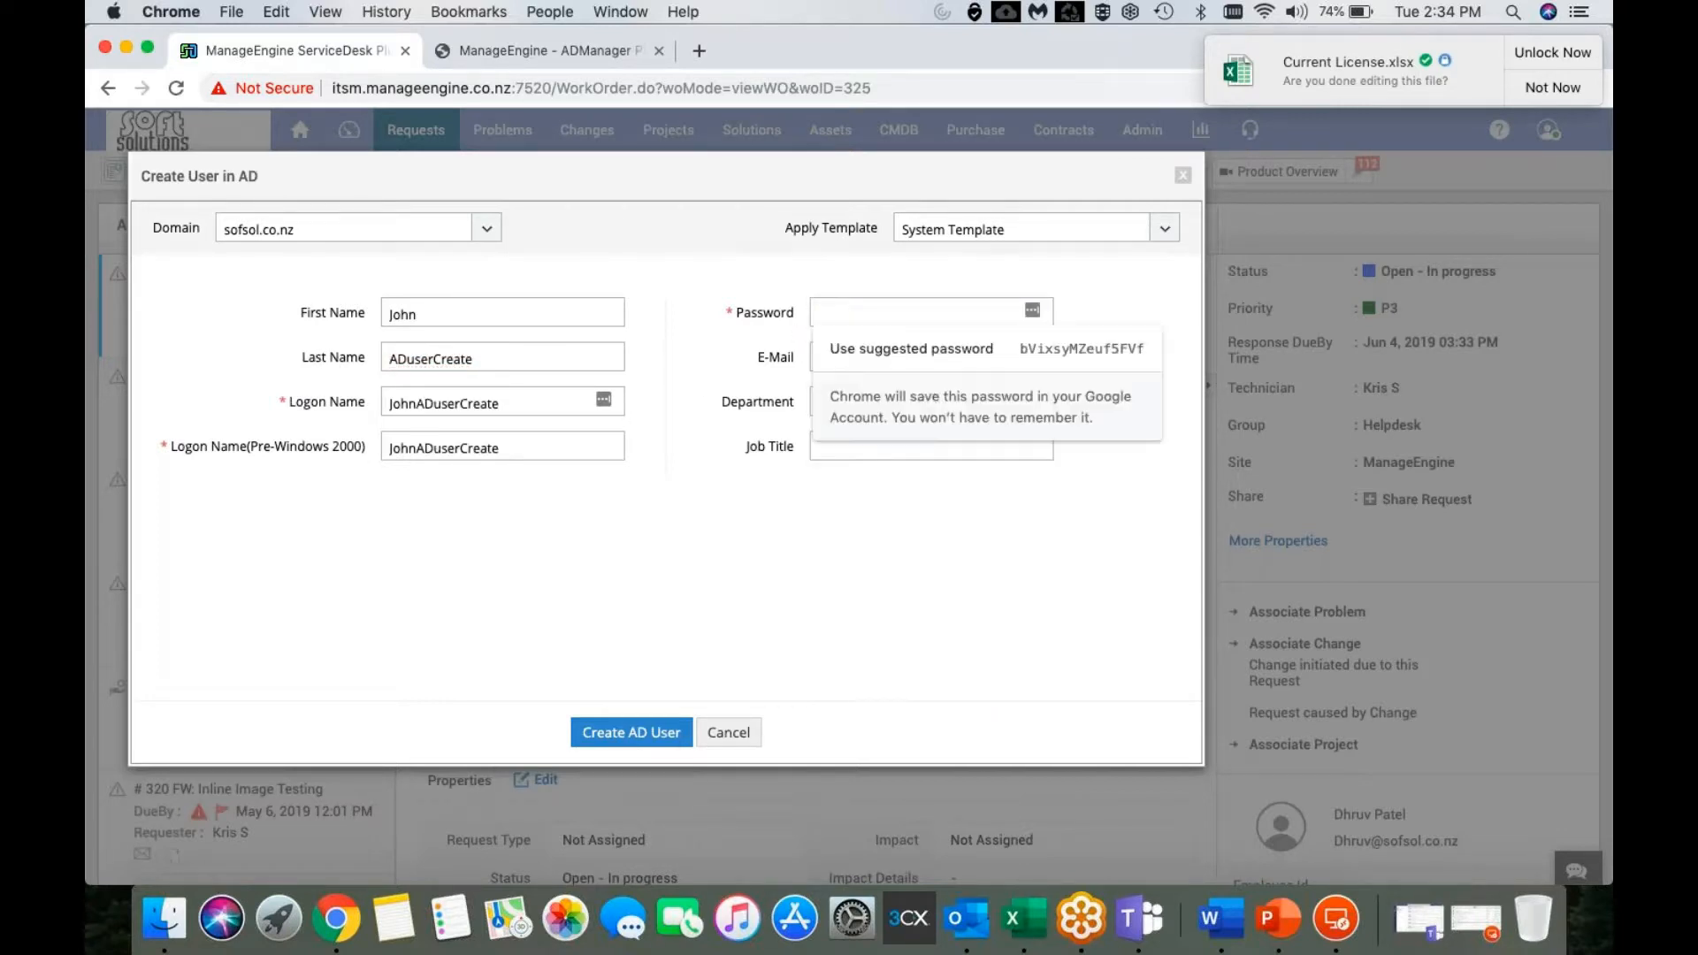
left_click(1001, 348)
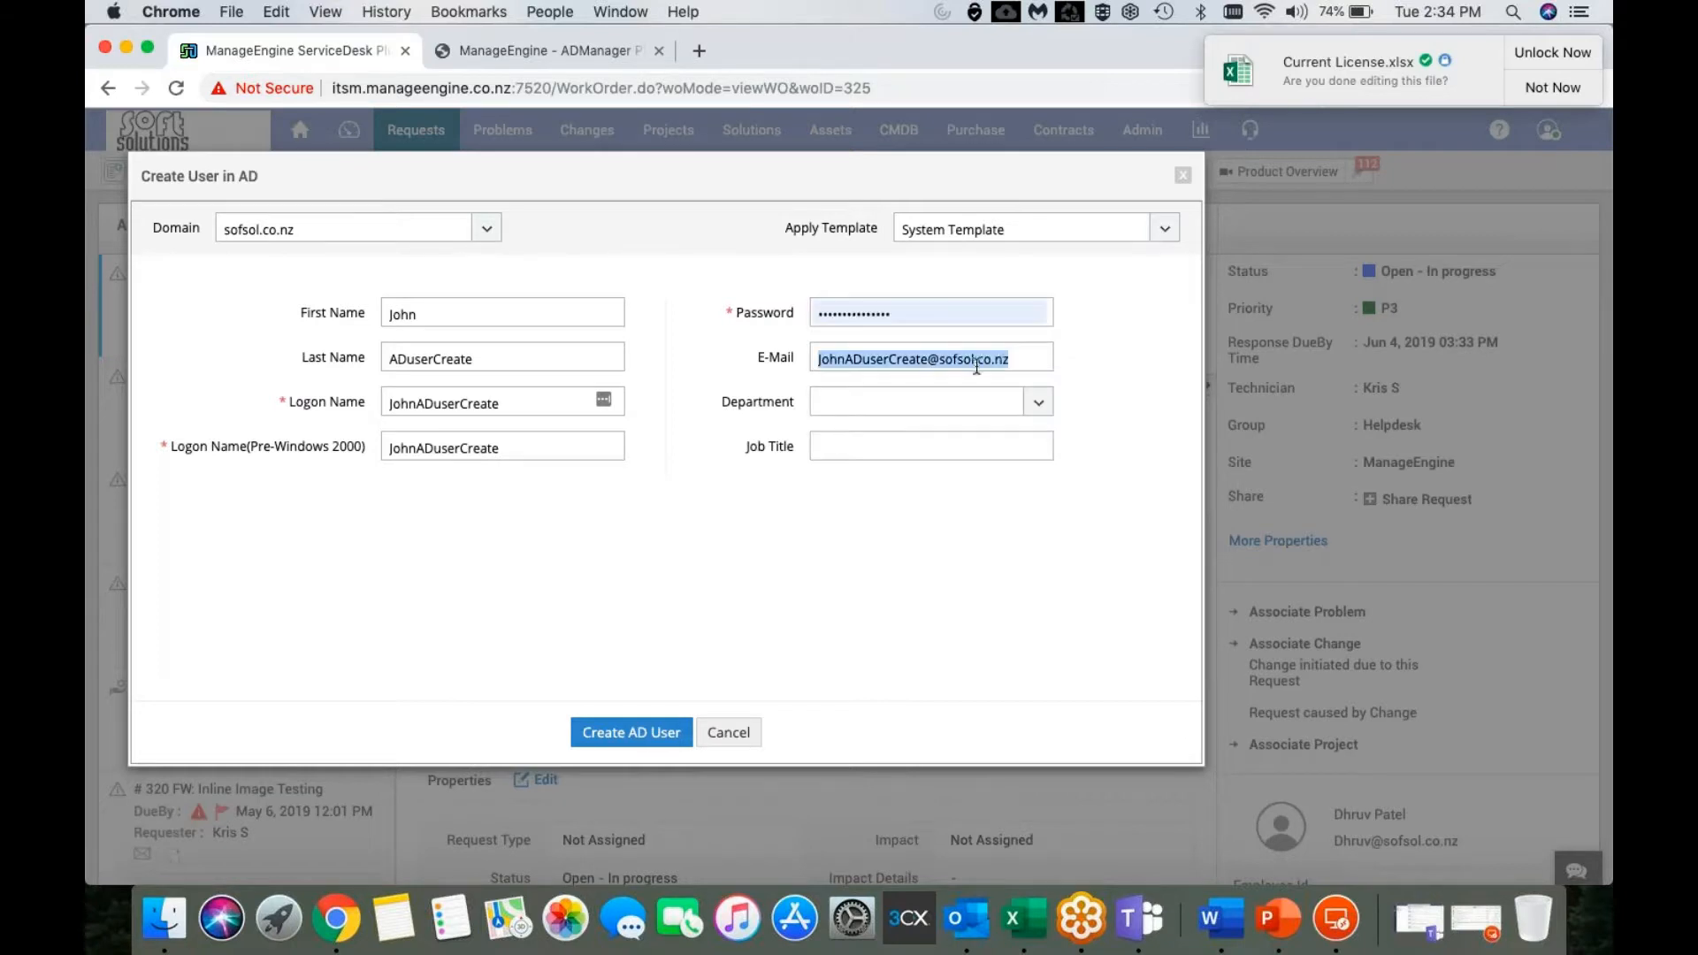
left_click(859, 402)
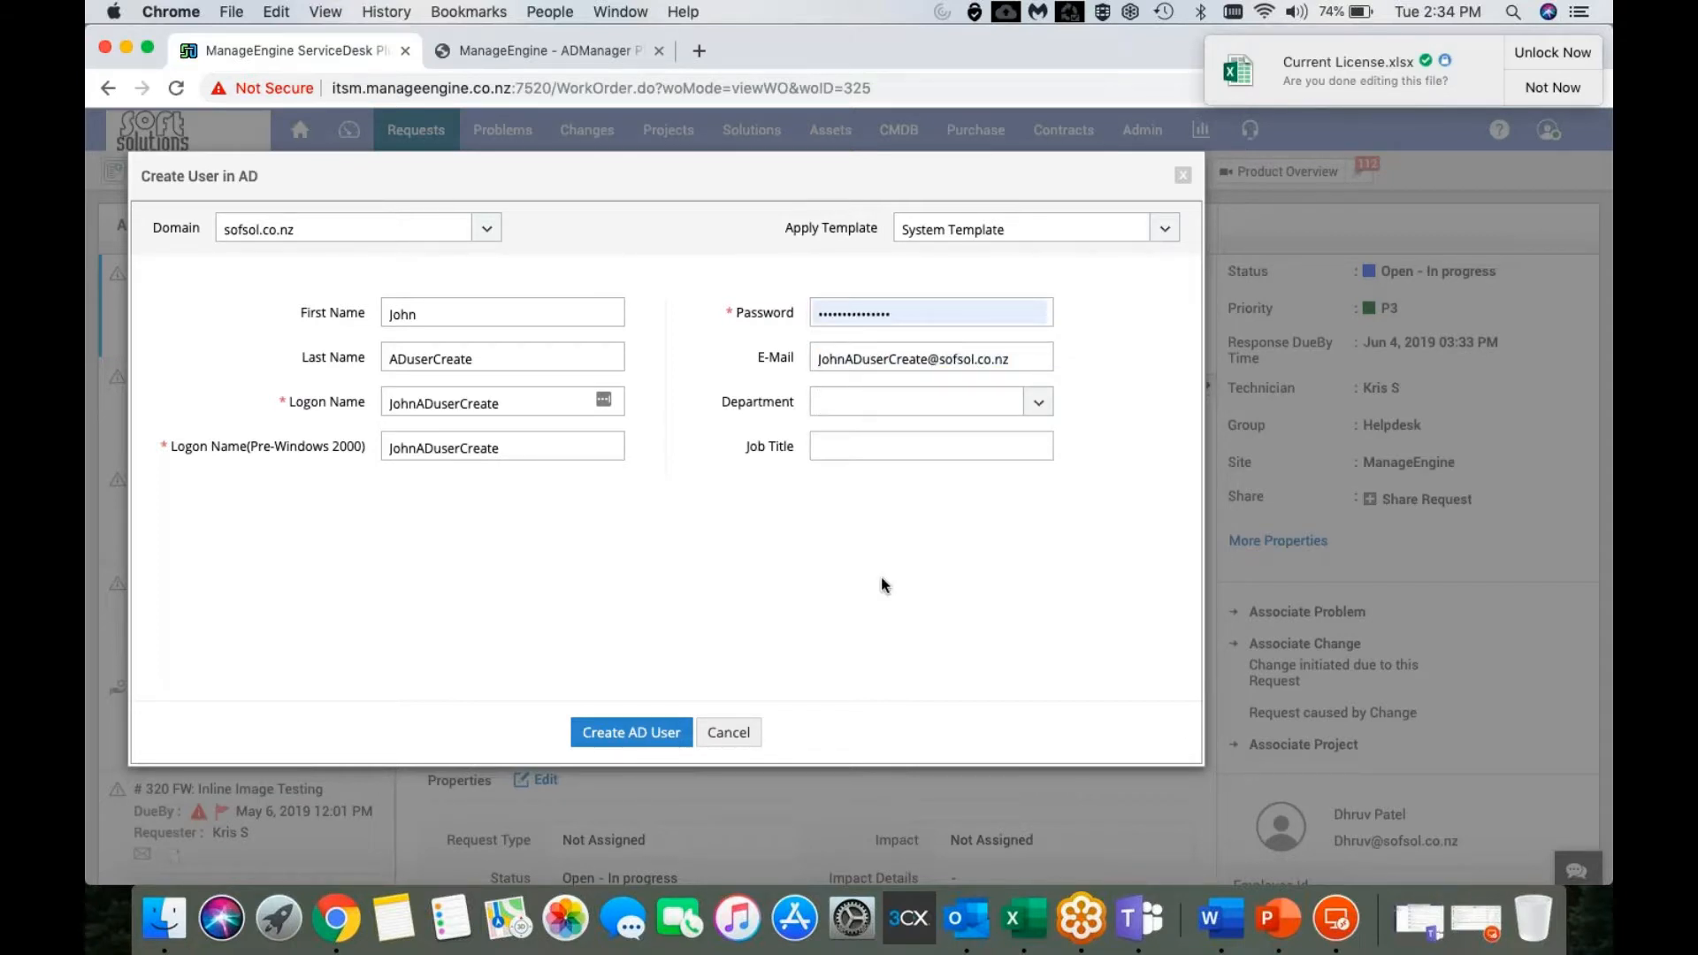
type("Mana")
left_click(1040, 413)
left_click(849, 465)
left_click(873, 441)
left_click(610, 733)
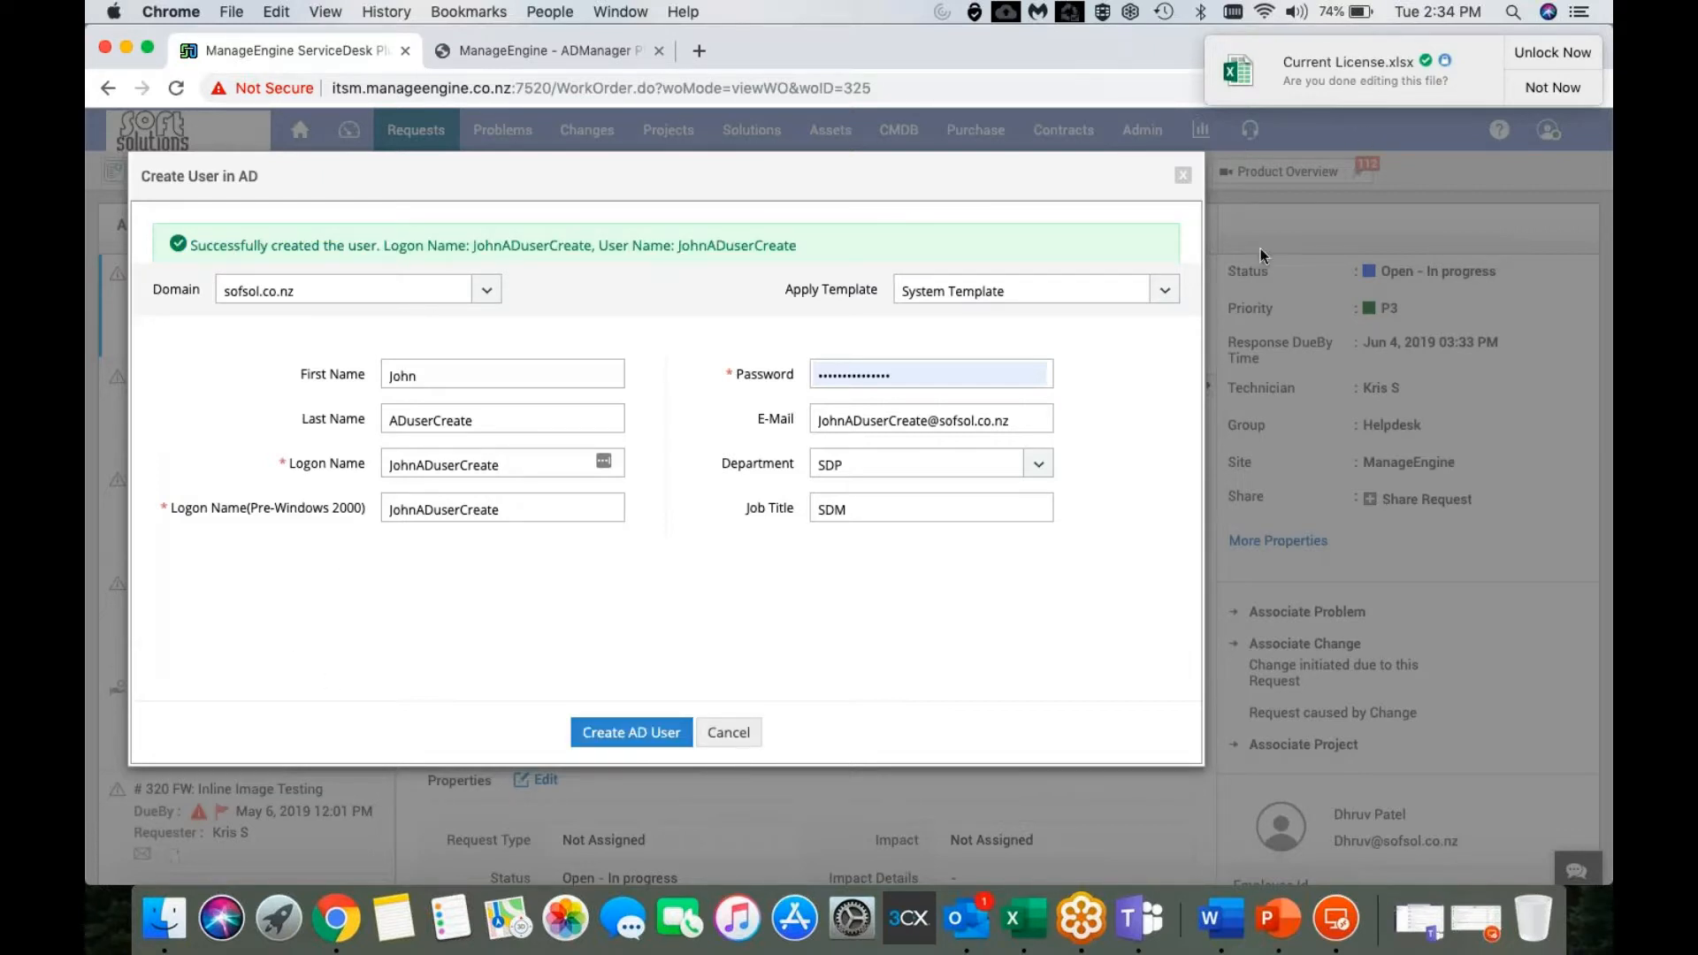
Leave the Create User dialog and enter a resolution on request #325 stating the user was created.
left_click(731, 739)
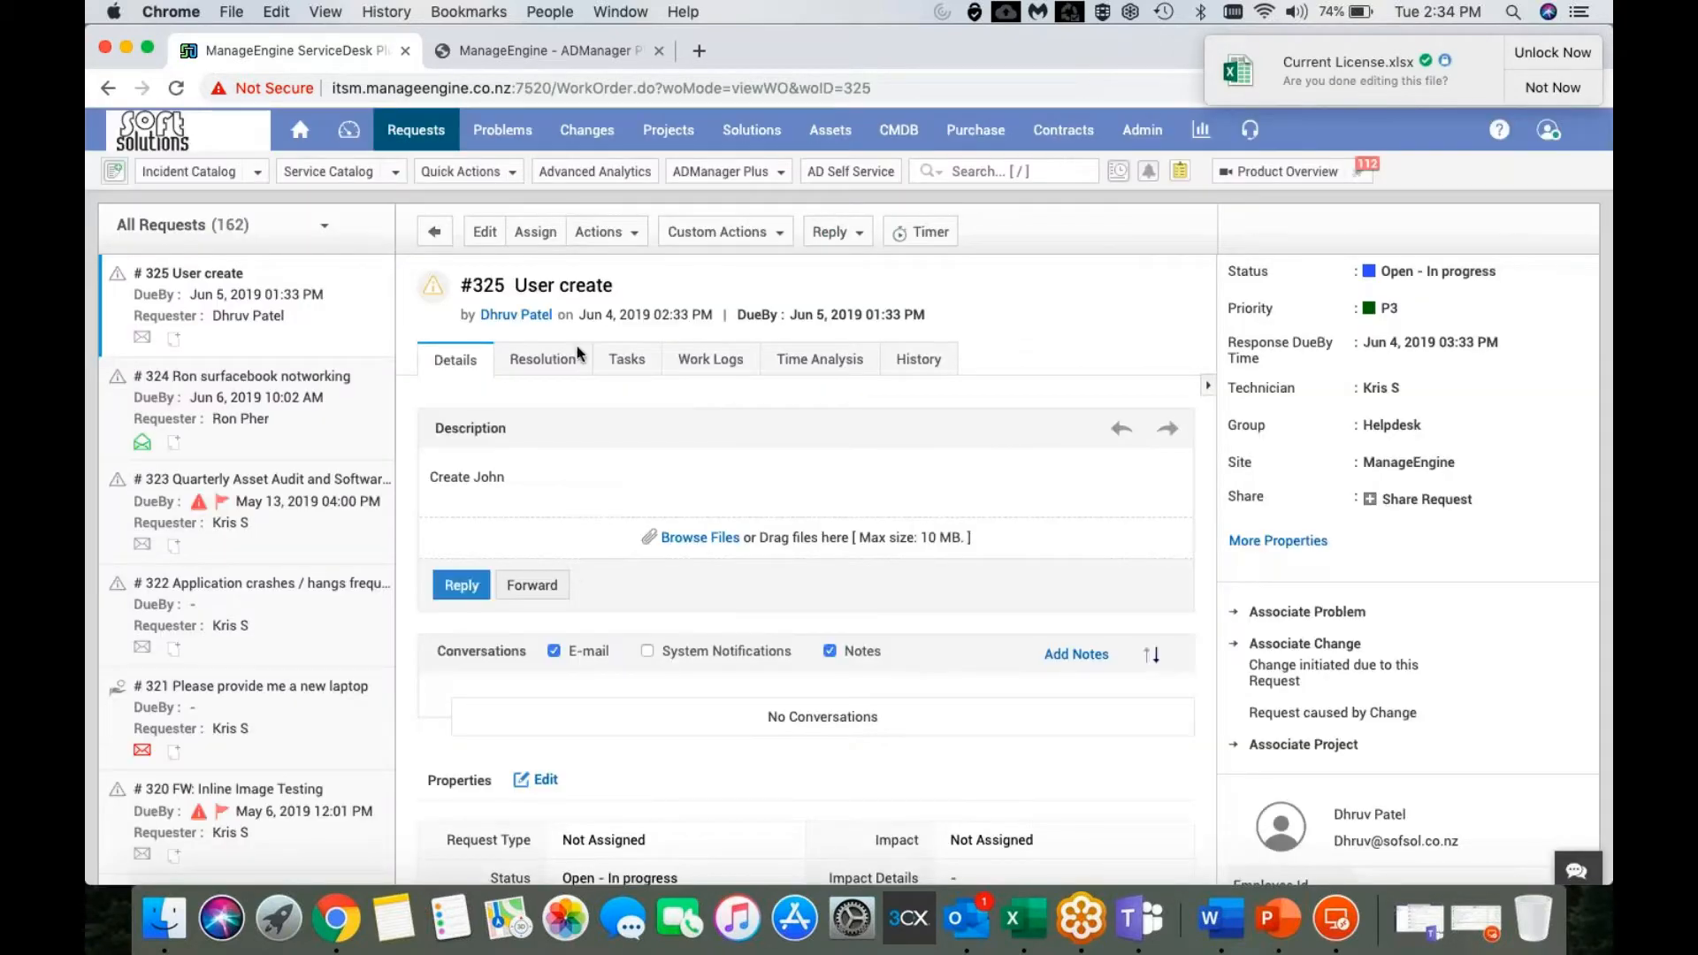
left_click(542, 359)
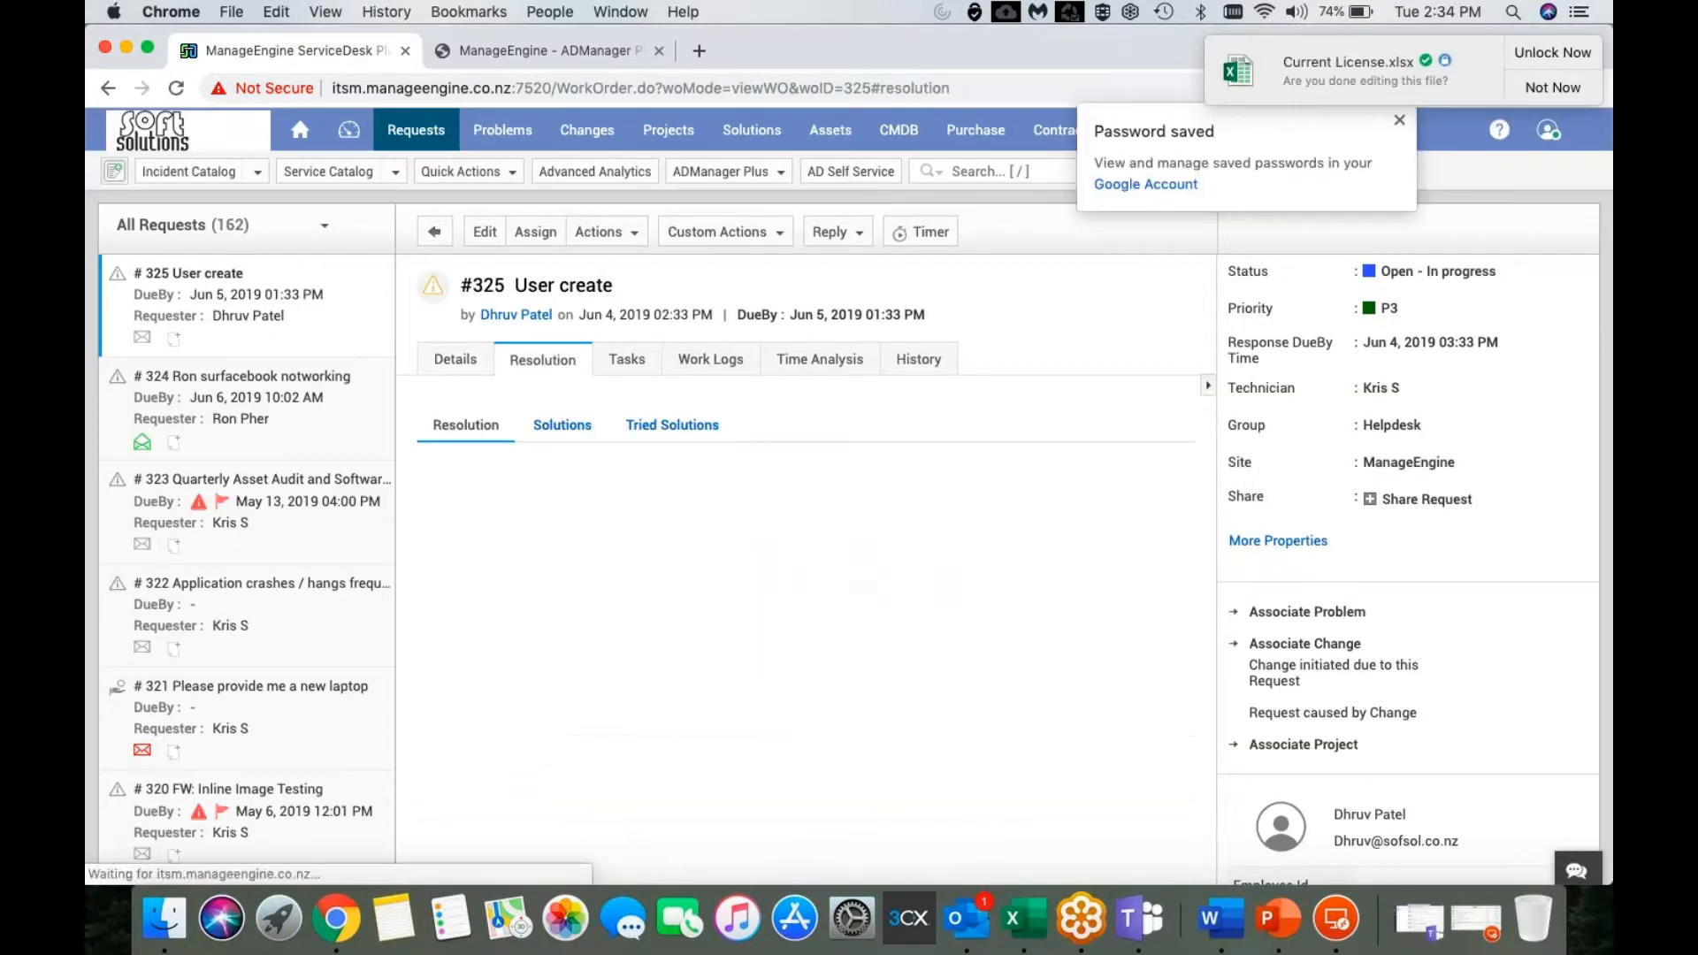
left_click(555, 577)
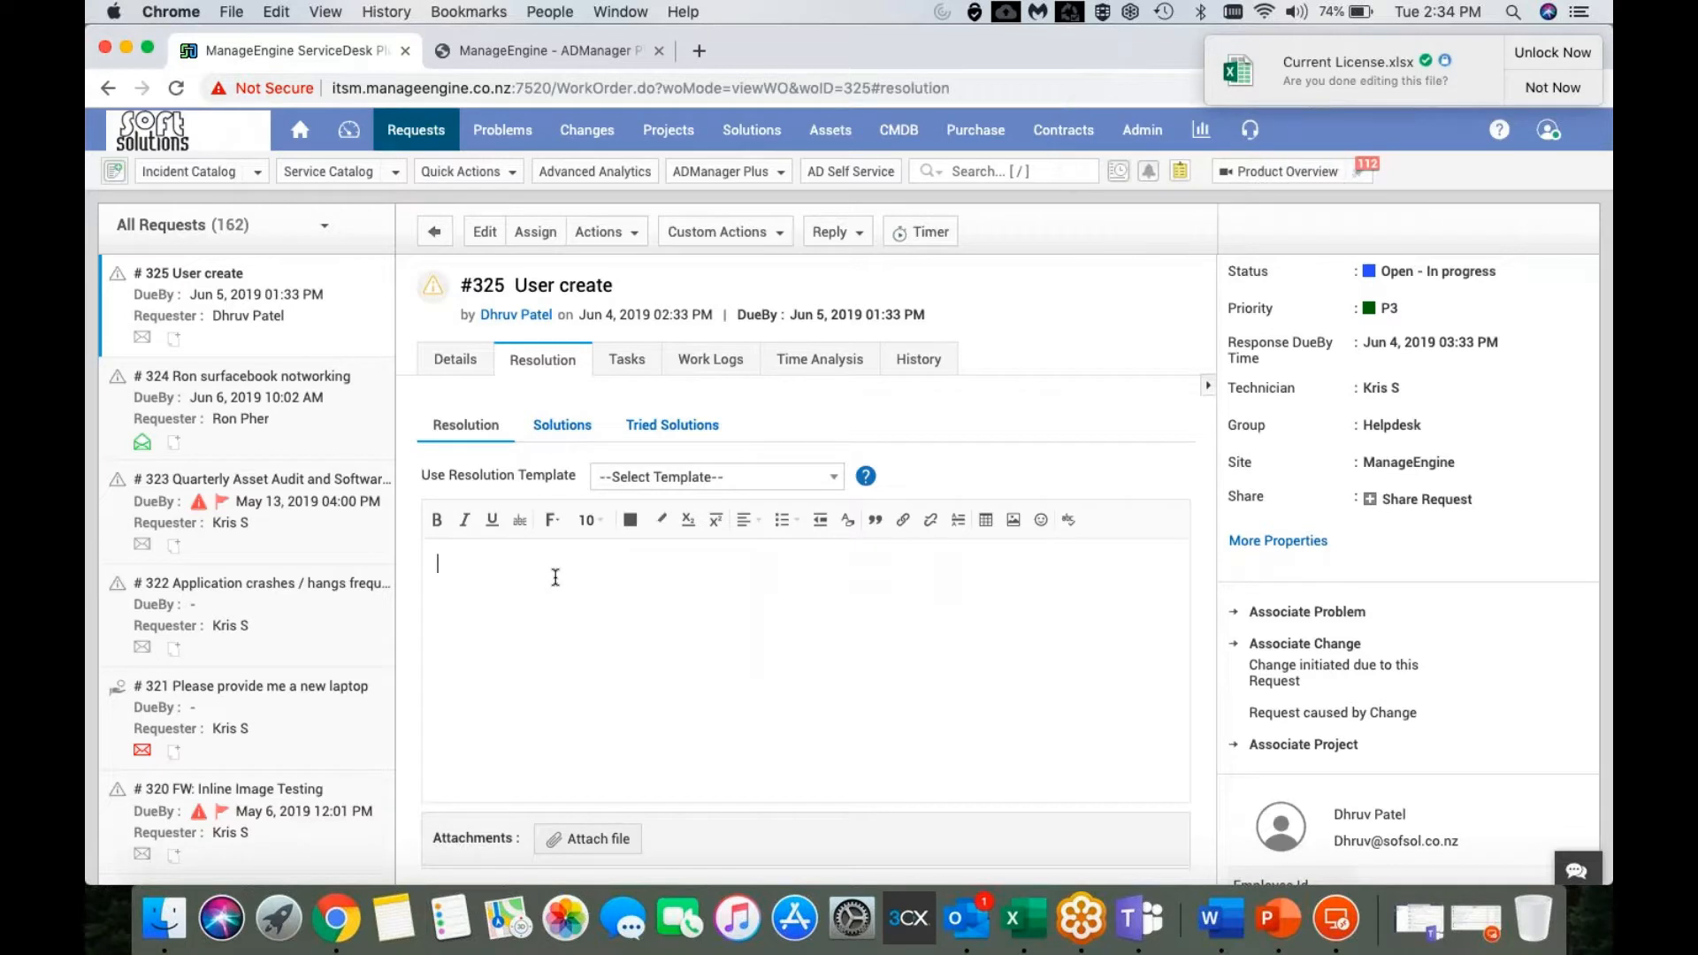
type("User John Creayed")
key("BackSpace")
key("BackSpace")
type("ed")
scroll(821, 567, "down", 3)
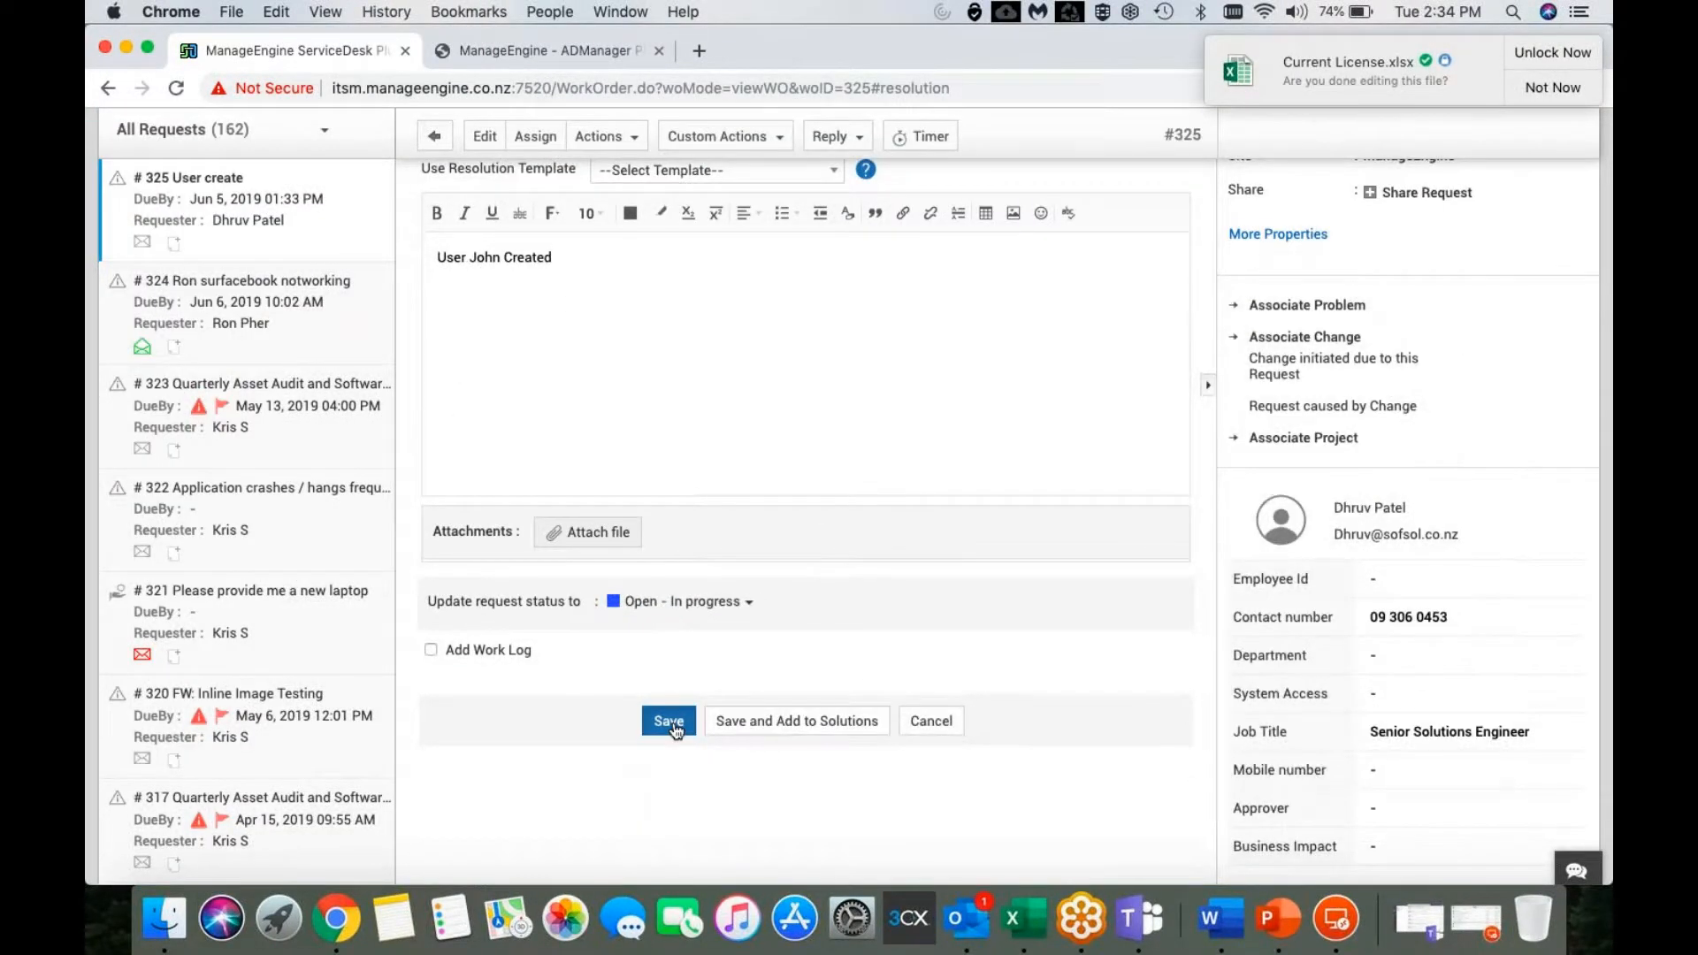
left_click(669, 721)
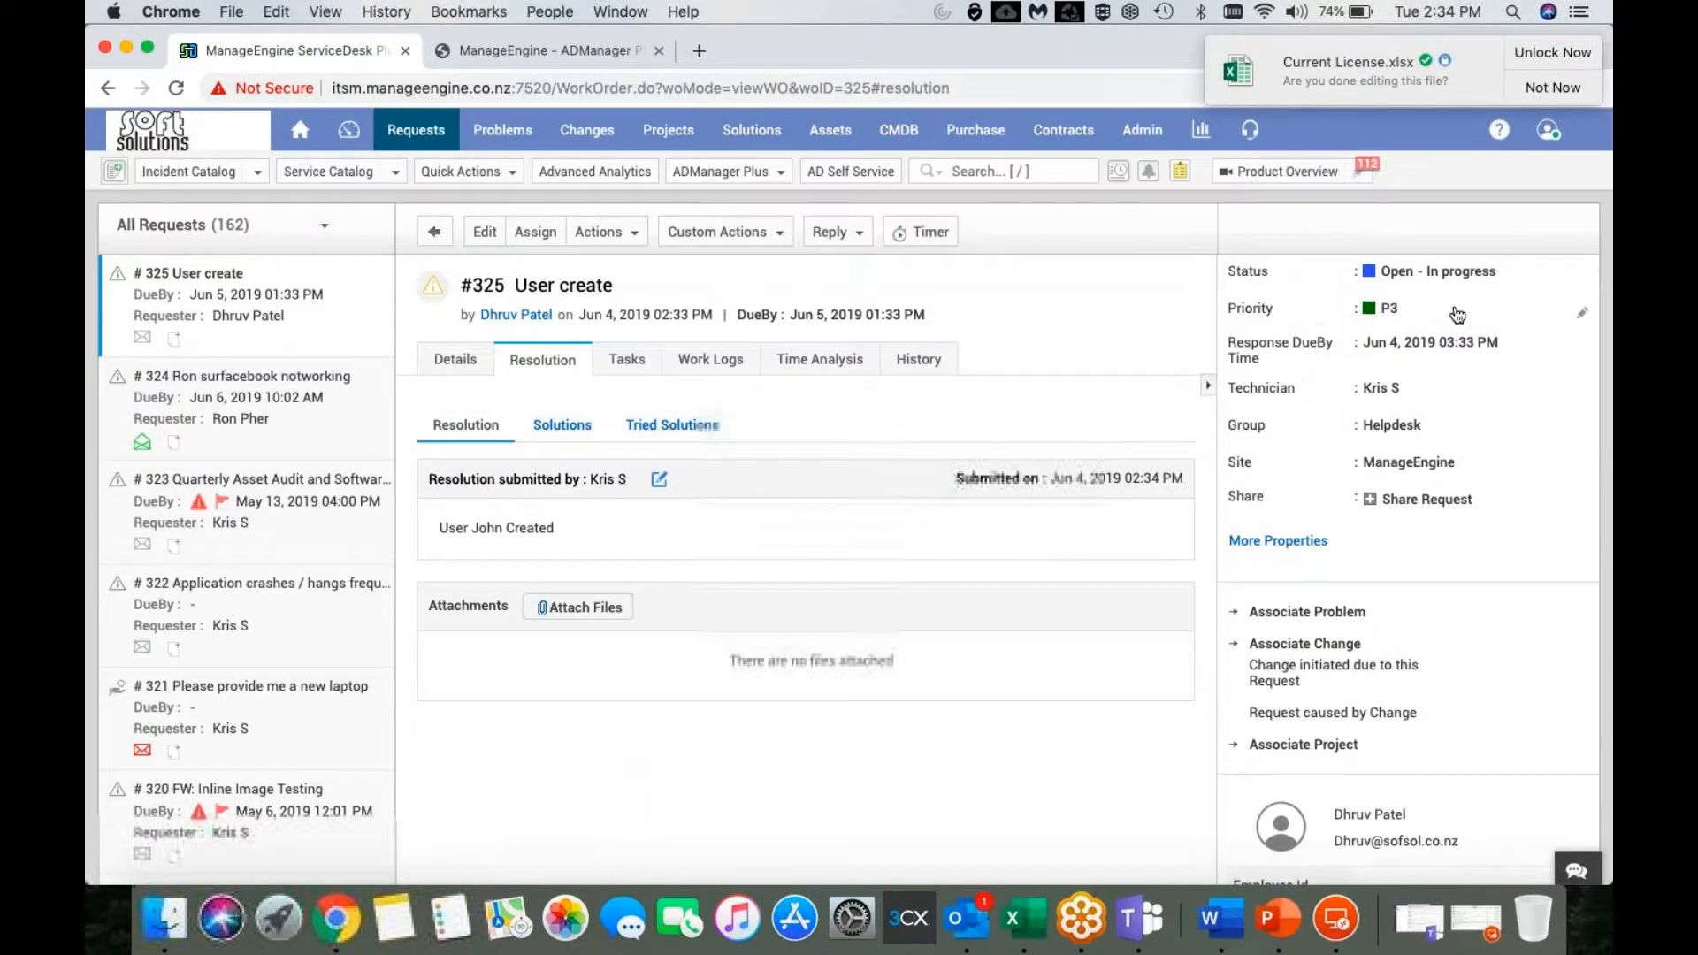
Change request #325's status to Resolved.
left_click(1475, 270)
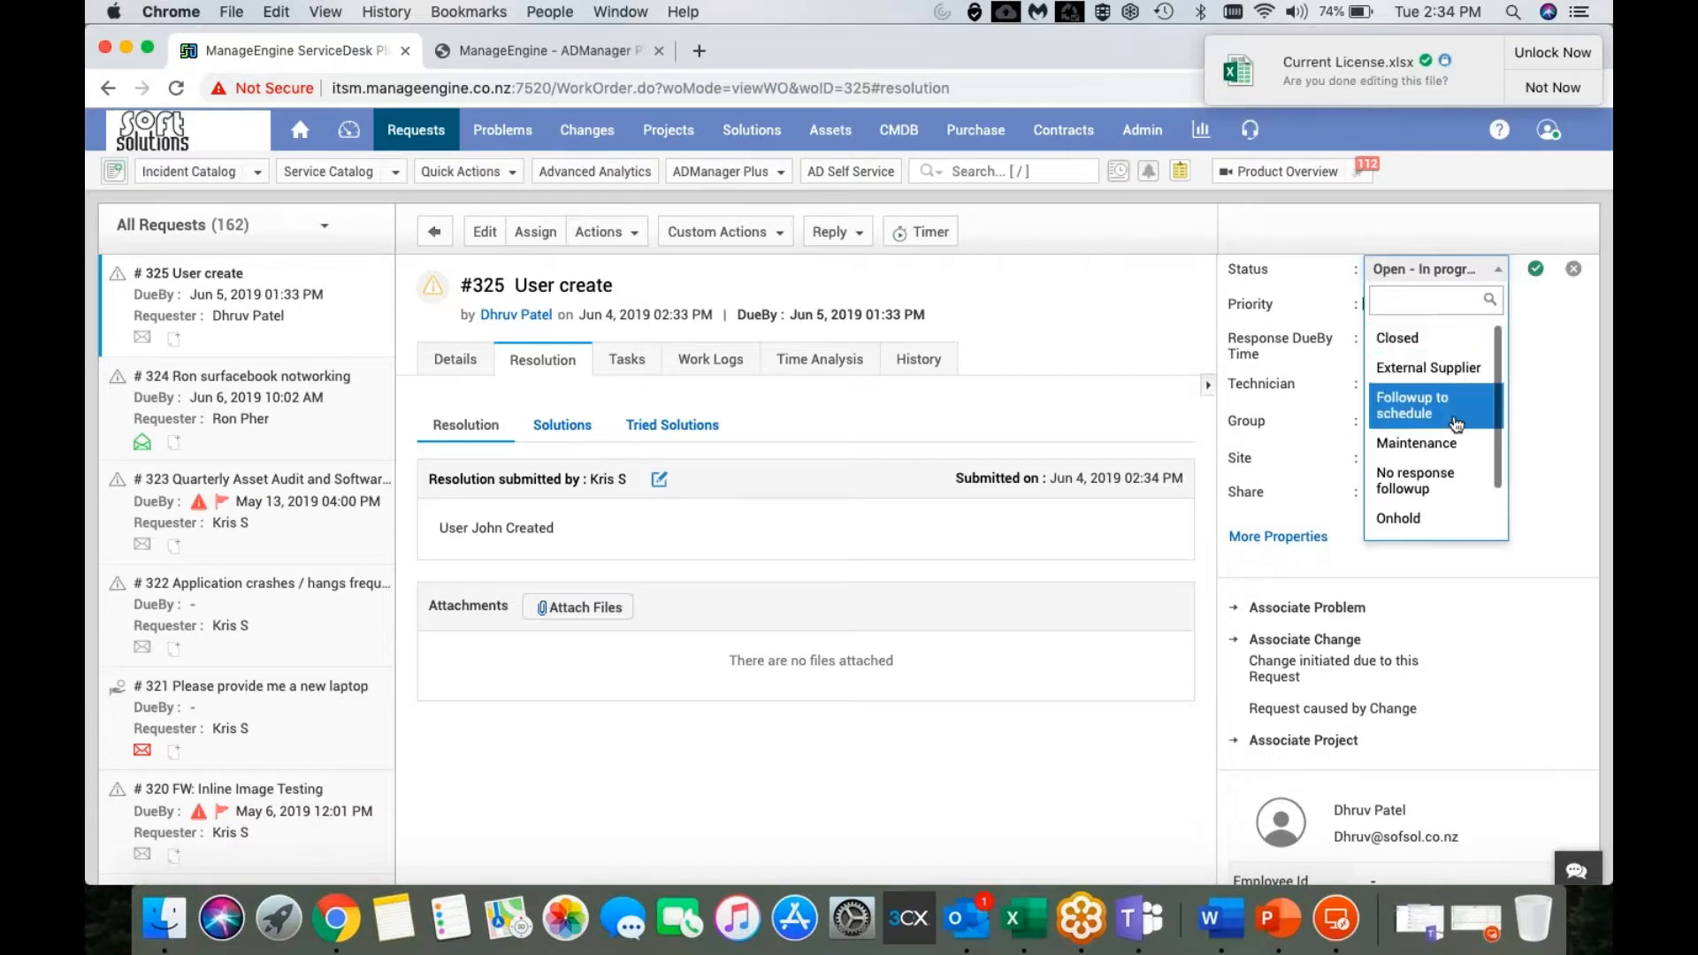
scroll(1433, 474, "down", 3)
left_click(1421, 506)
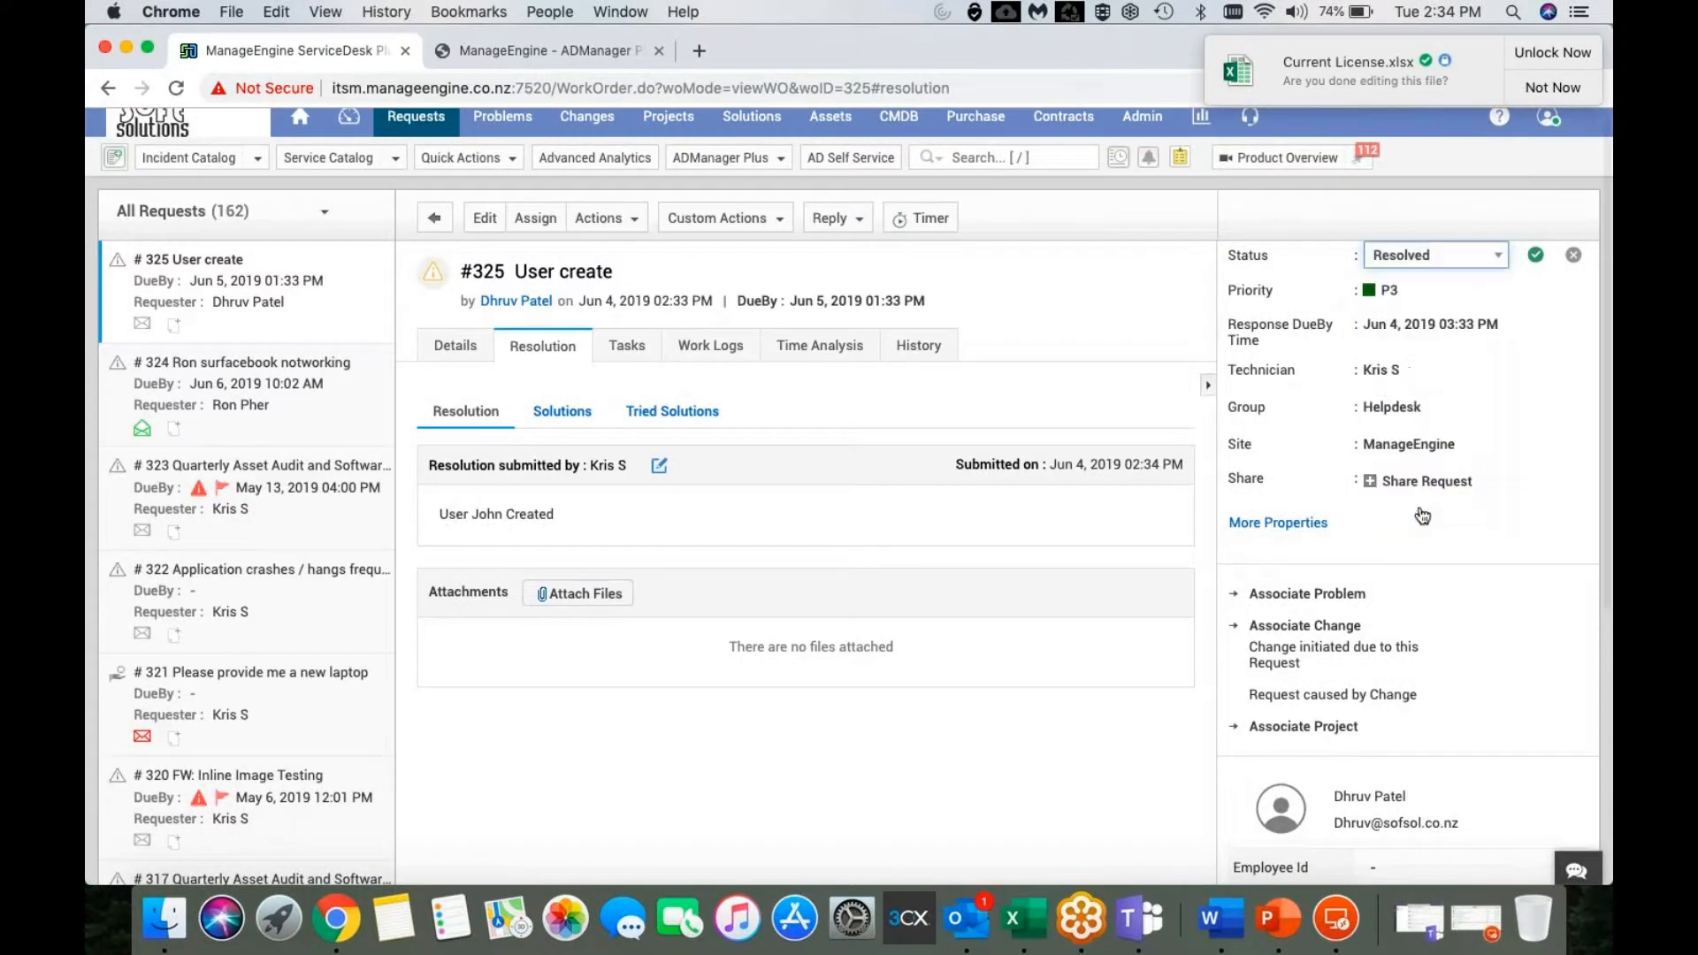
left_click(1537, 255)
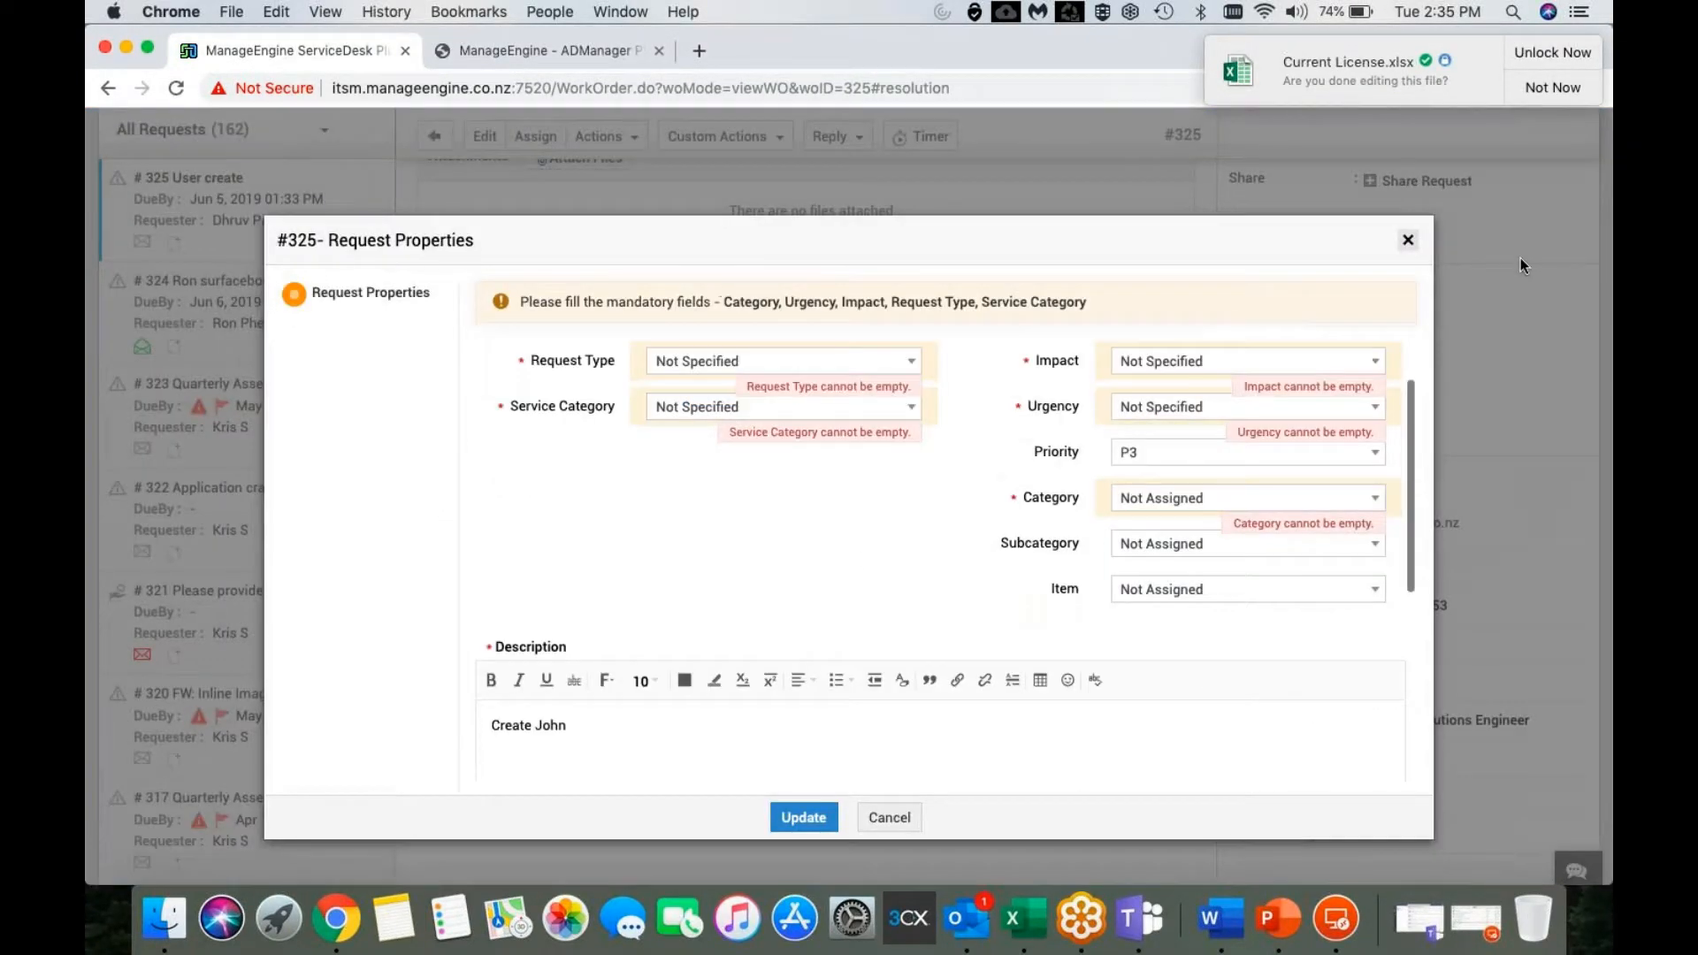
Set request type to Request for Information and service category to User Management.
left_click(690, 362)
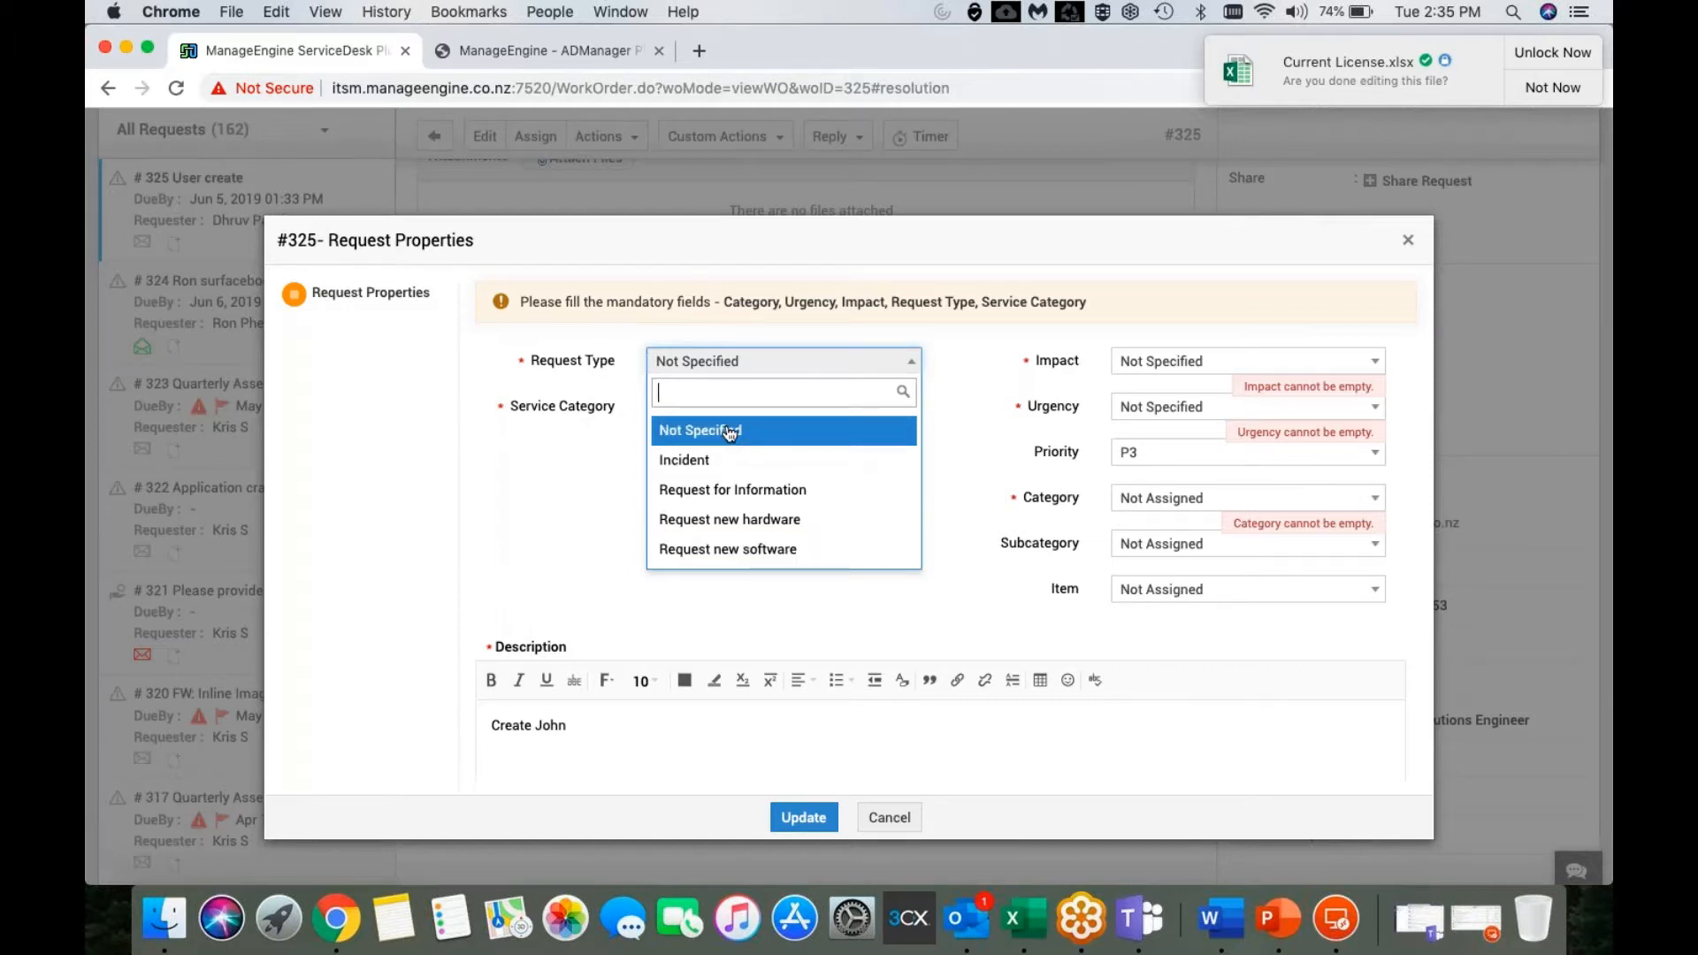
left_click(719, 430)
left_click(752, 362)
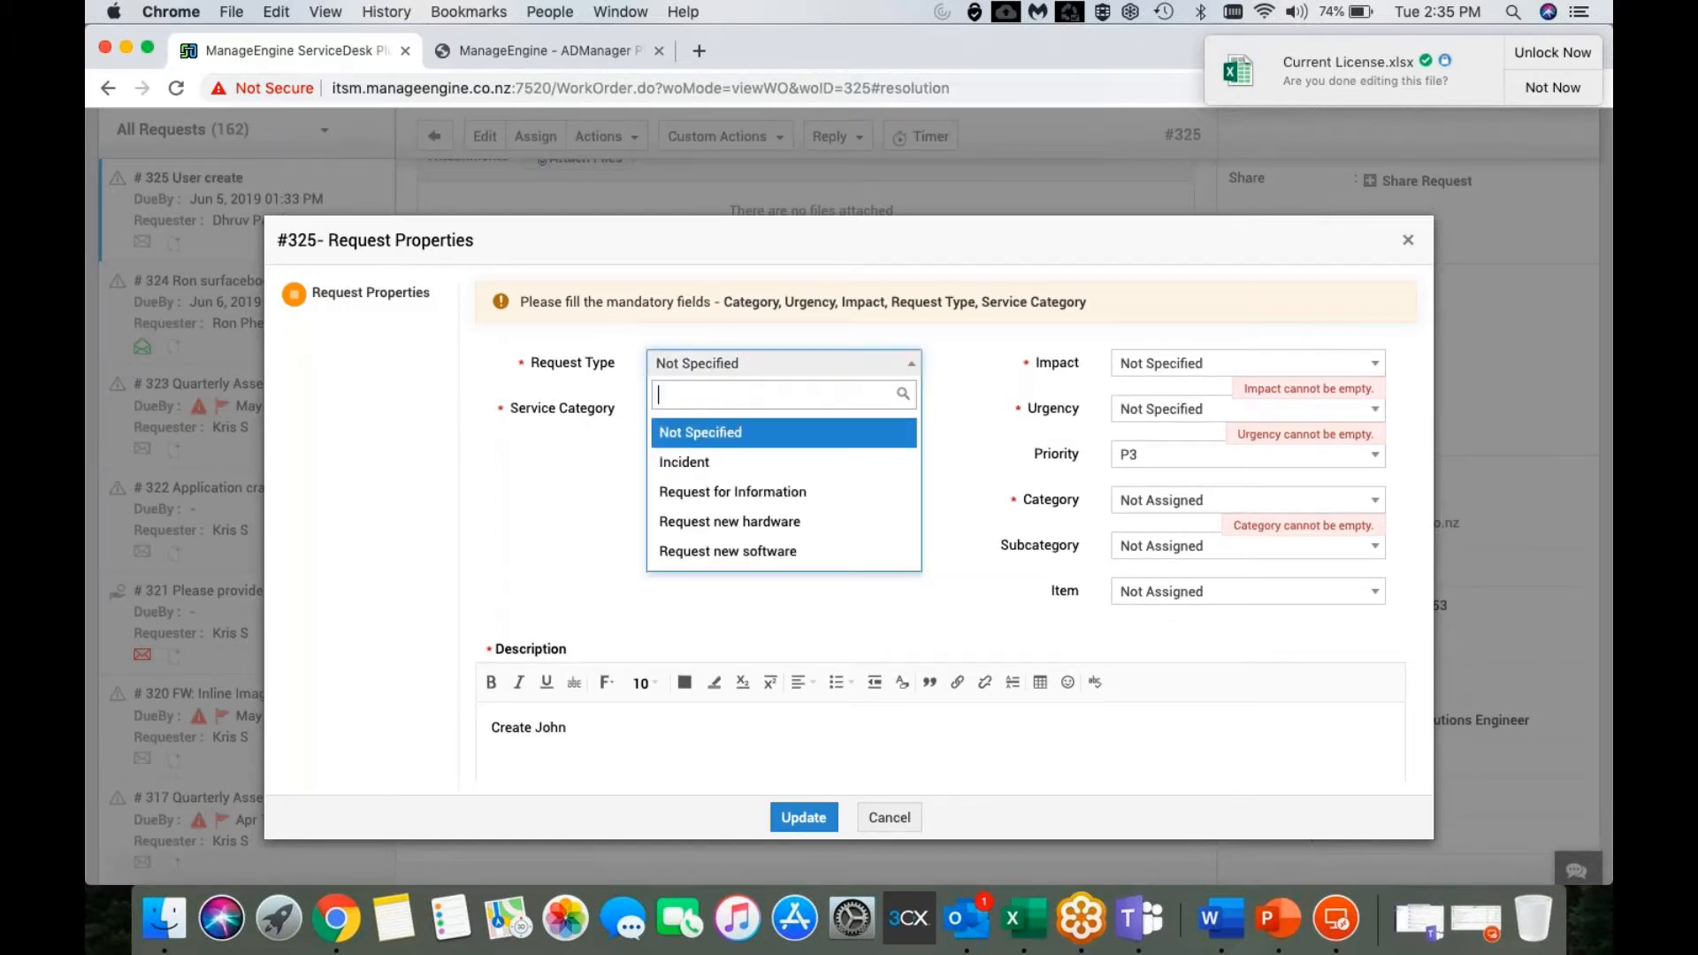
key("Down")
left_click(718, 493)
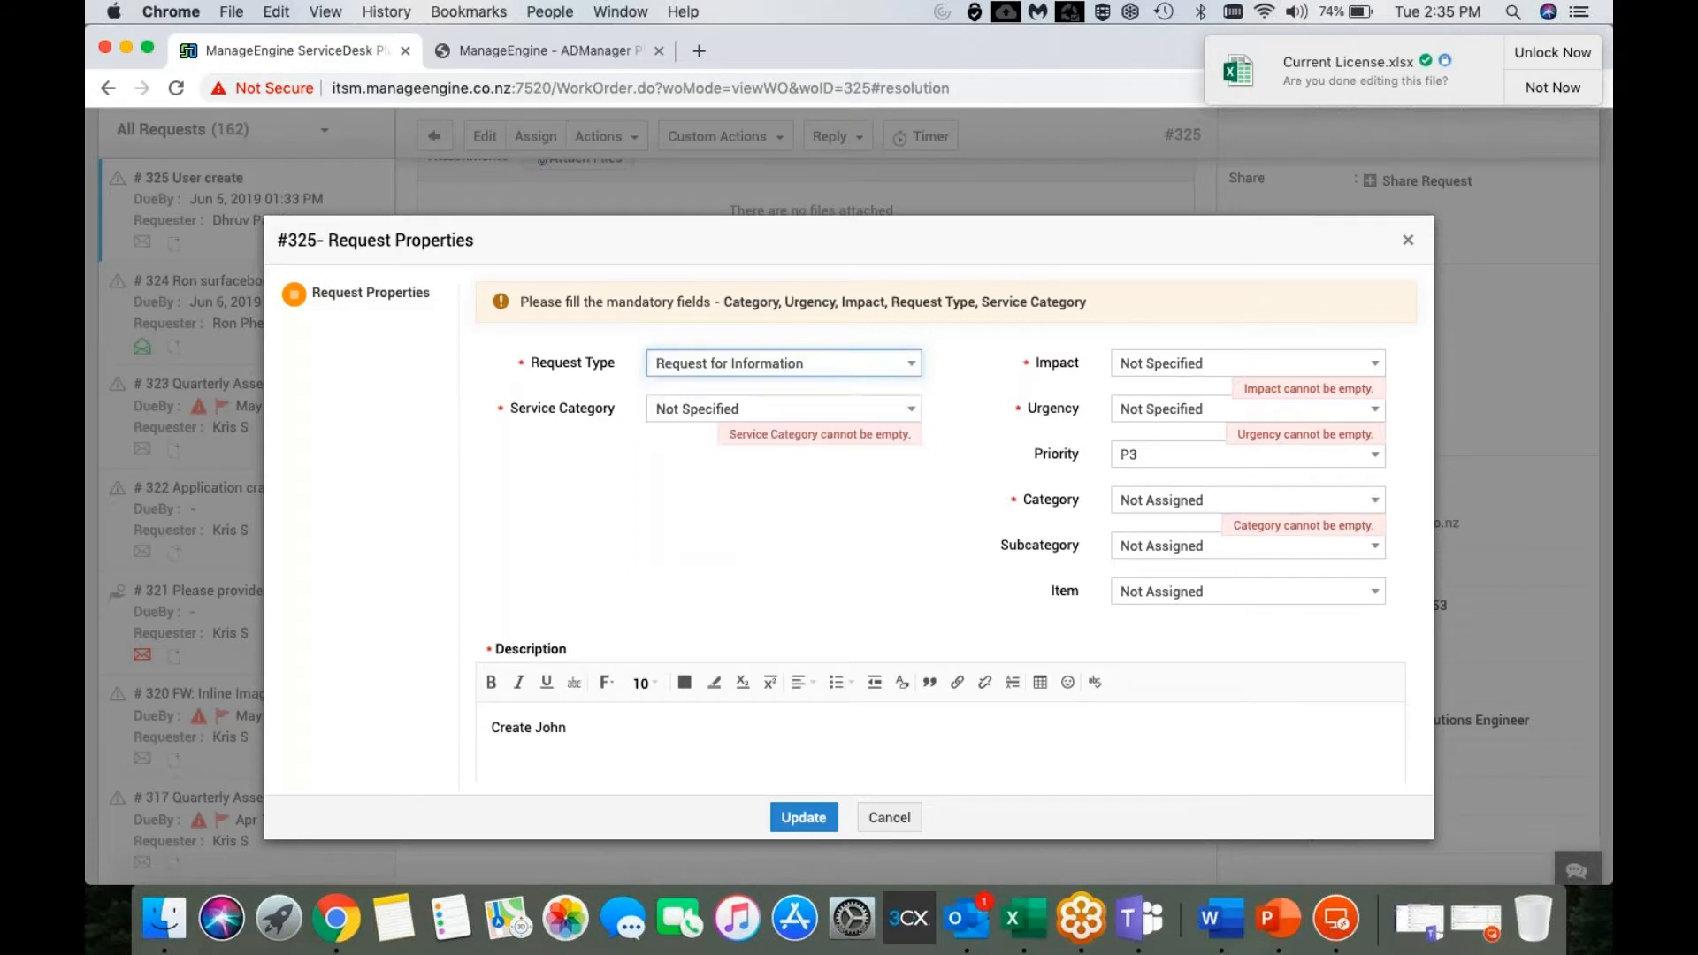
left_click(732, 417)
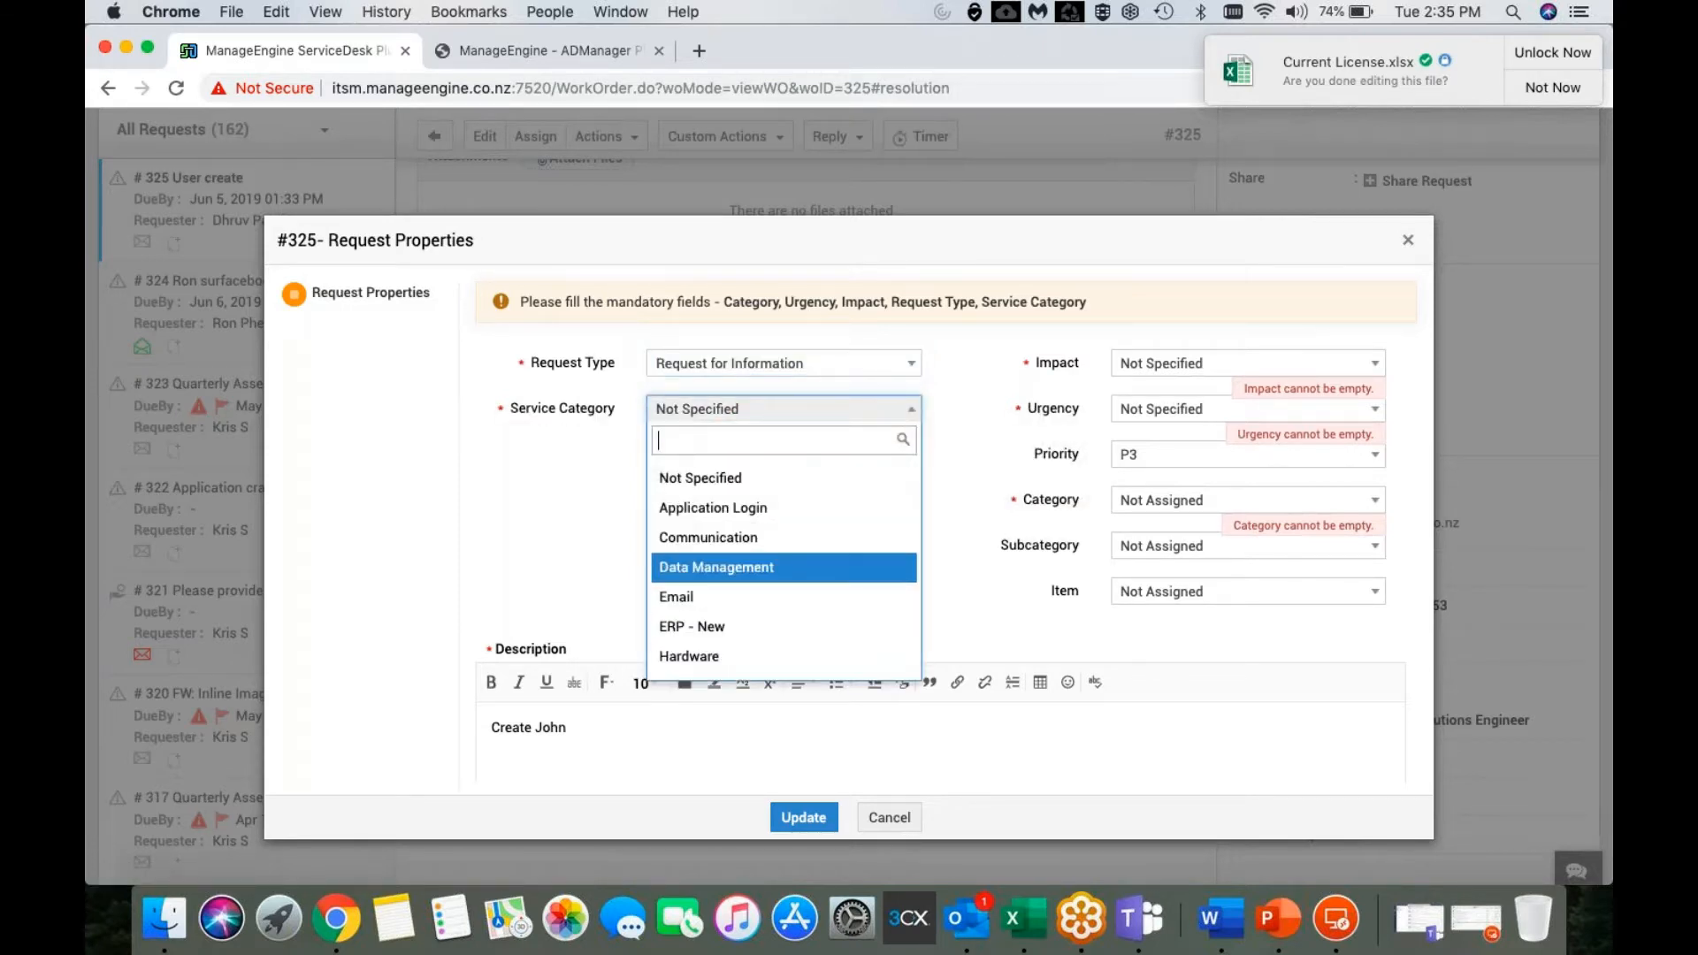
scroll(717, 567, "down", 5)
type("user")
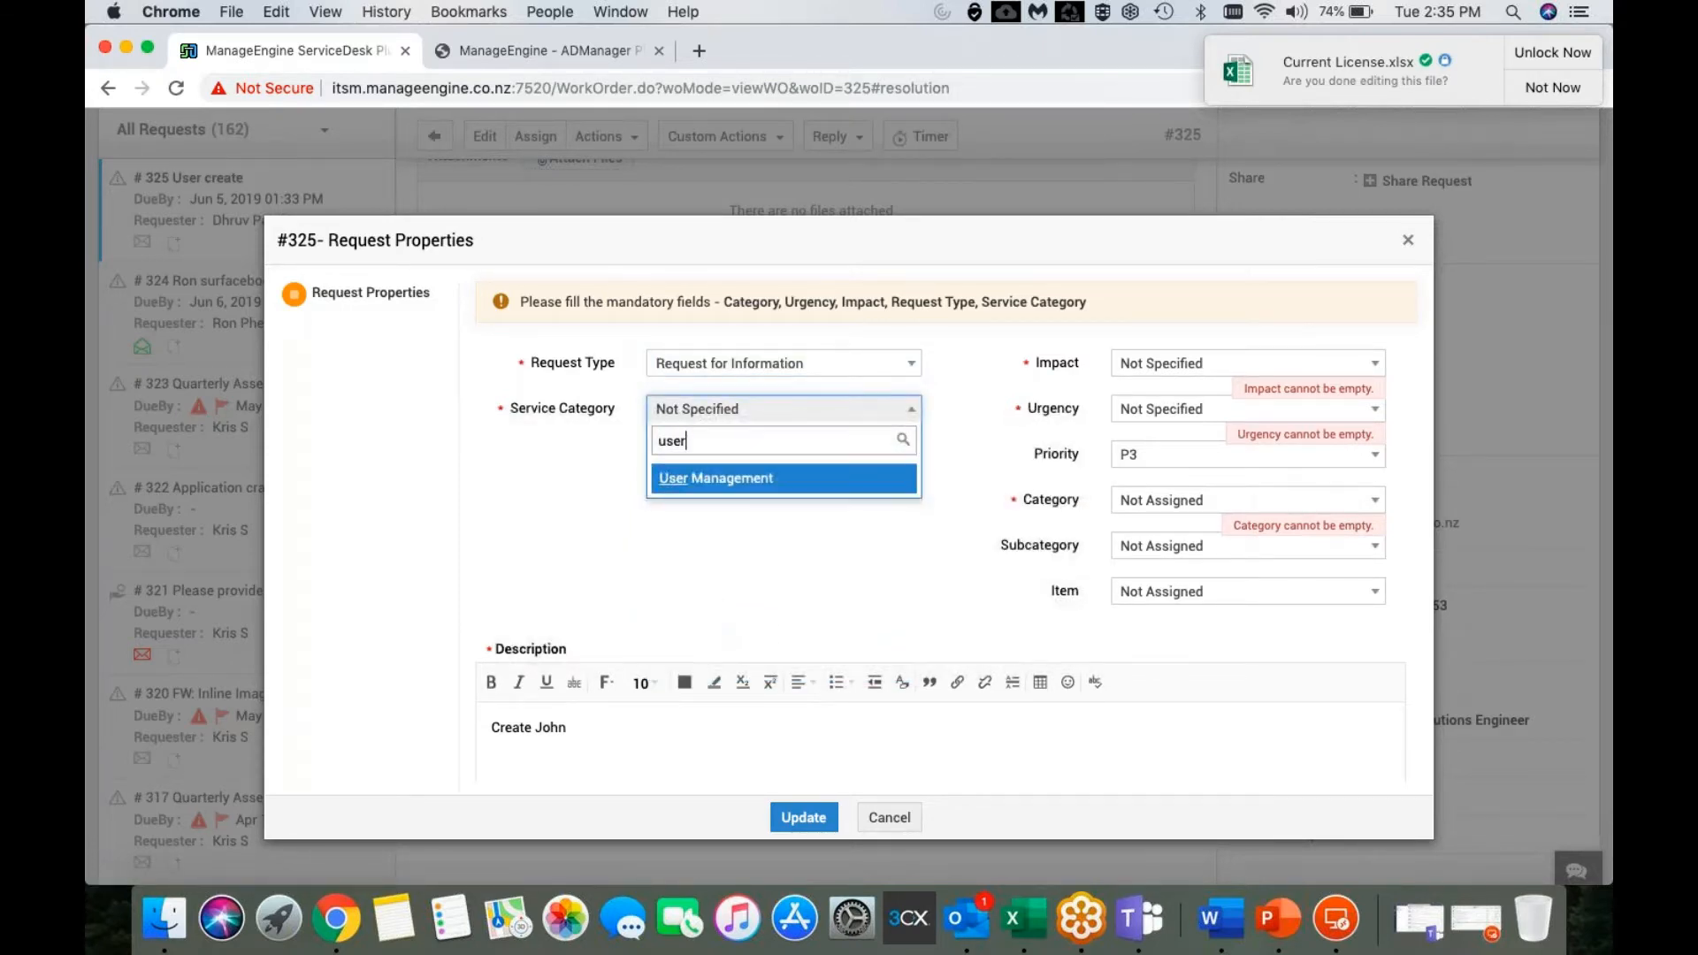
left_click(727, 482)
Set impact to 3. Affects single user, urgency Low, category User Administration, and update the request.
left_click(856, 367)
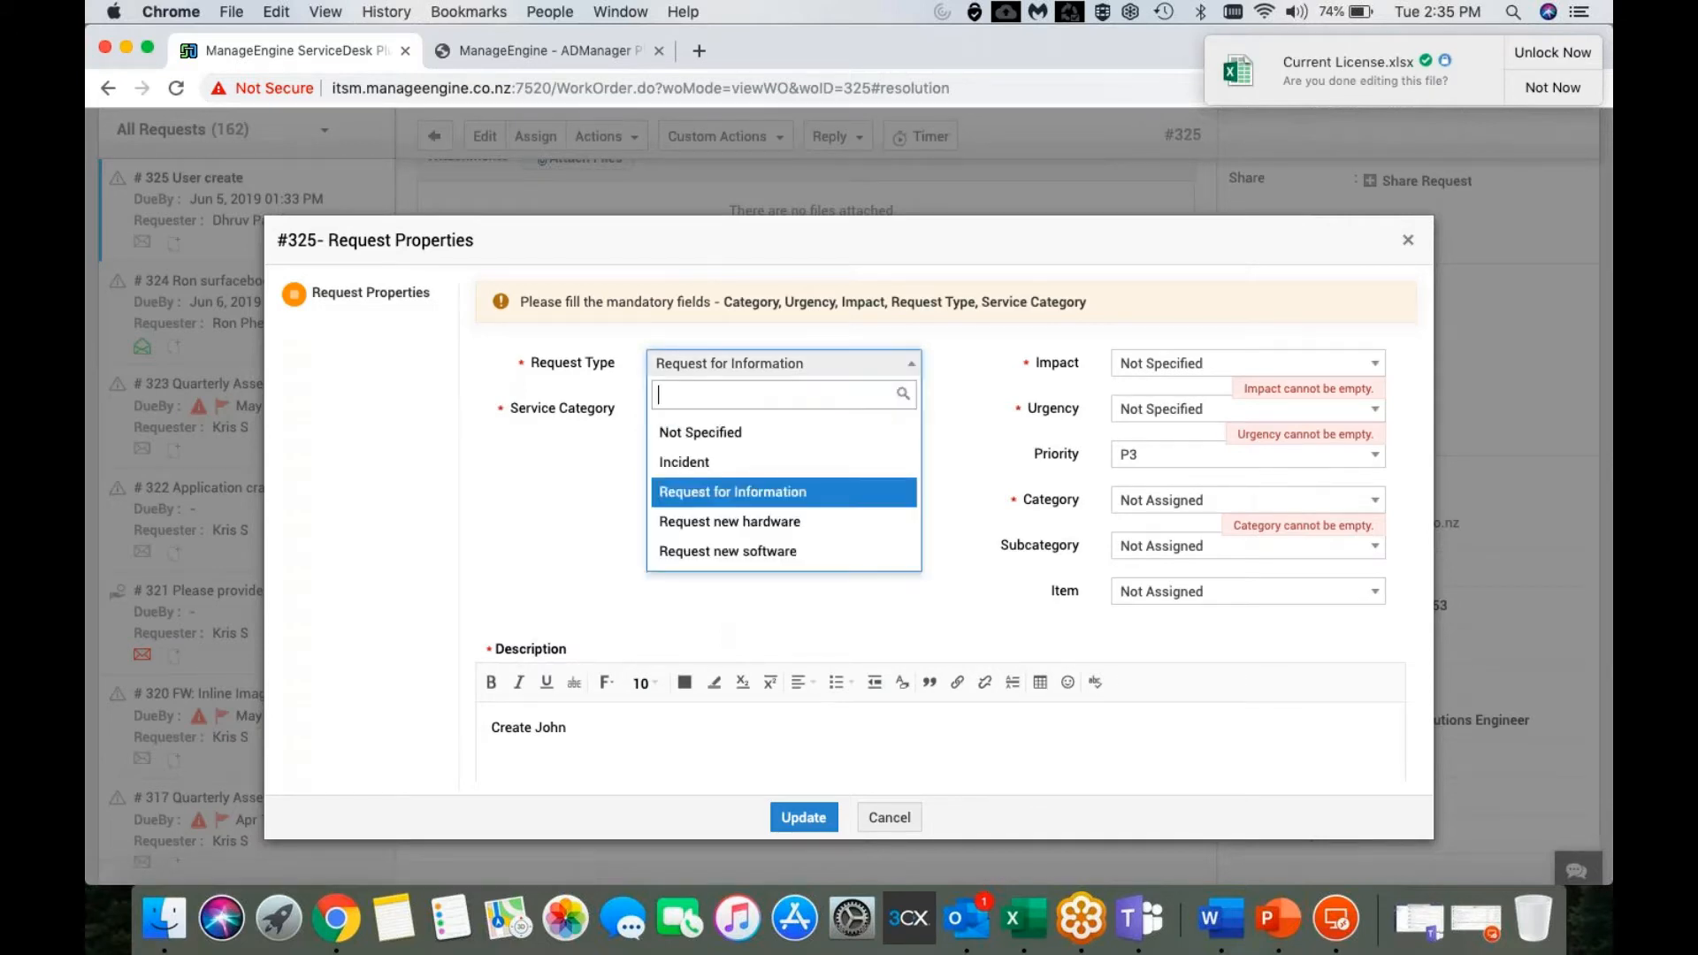
left_click(985, 567)
left_click(1248, 363)
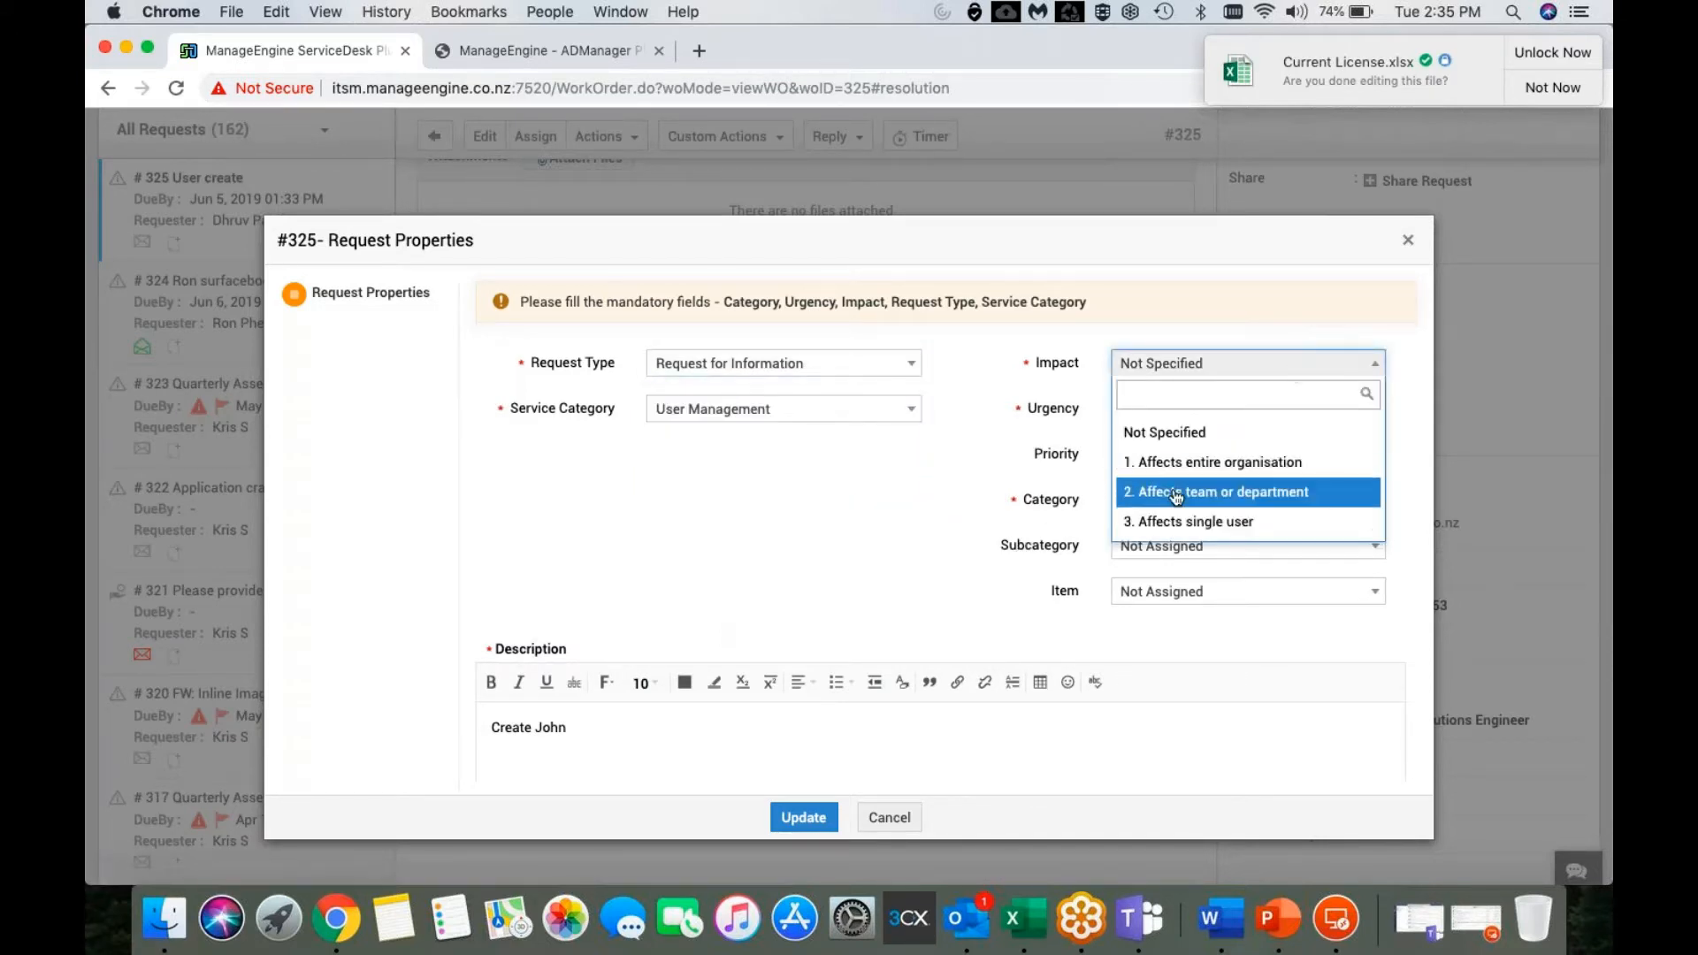
left_click(1177, 519)
left_click(1180, 409)
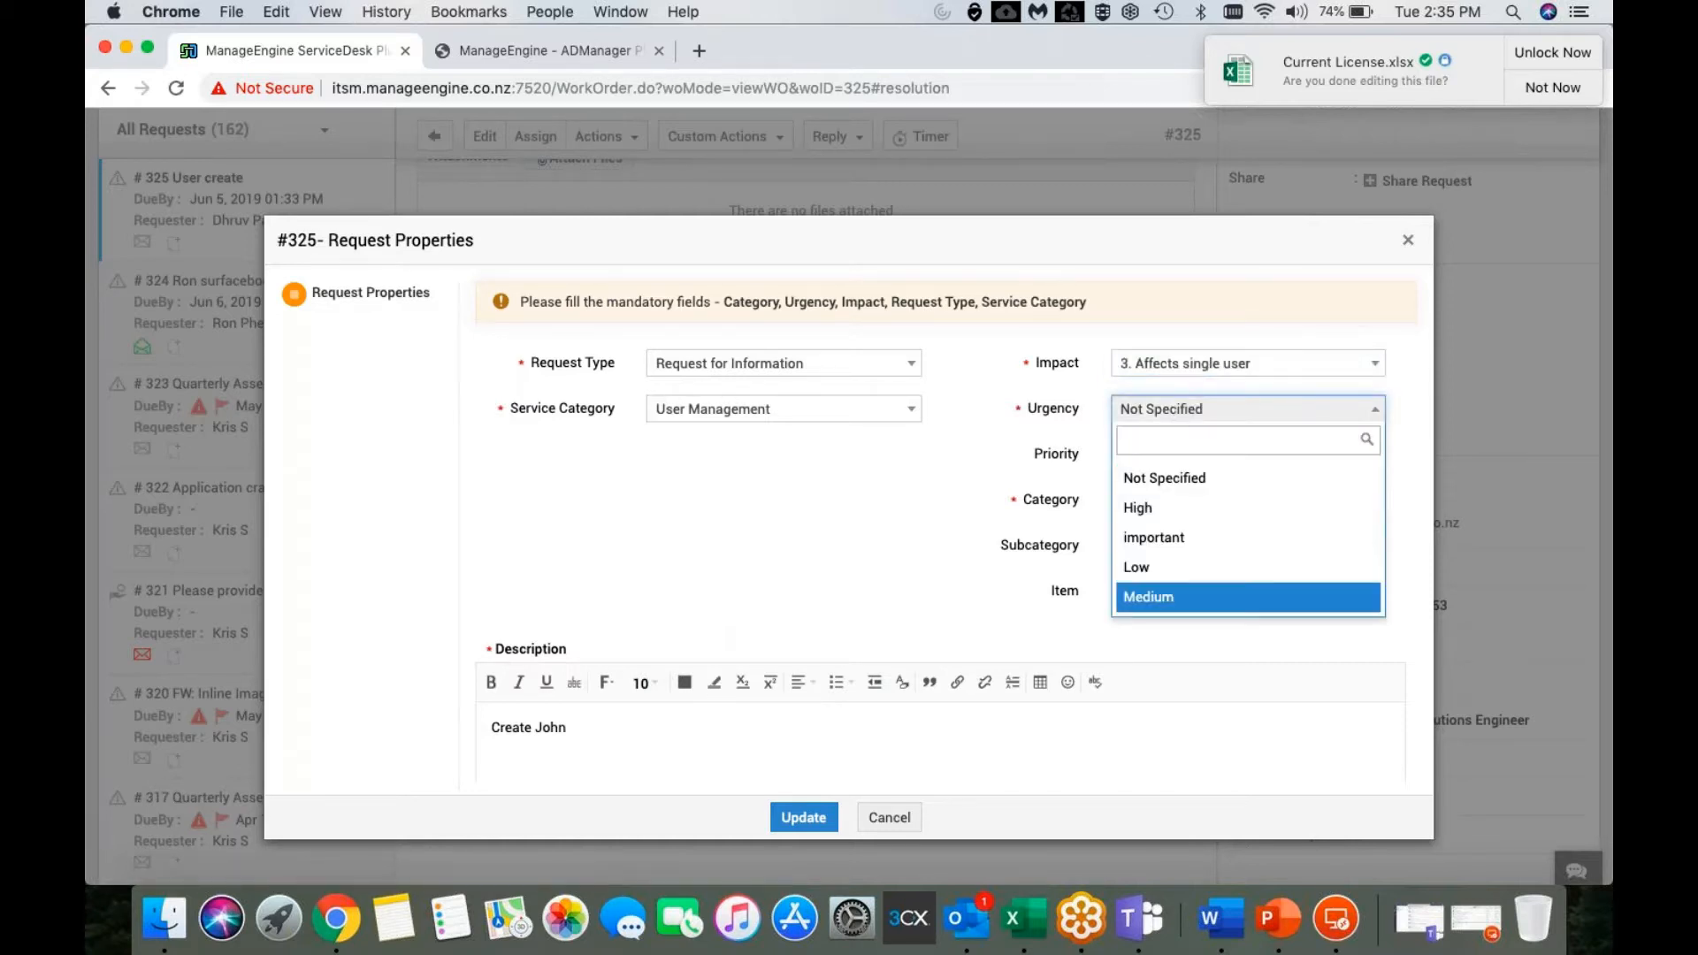
left_click(1160, 566)
left_click(1167, 500)
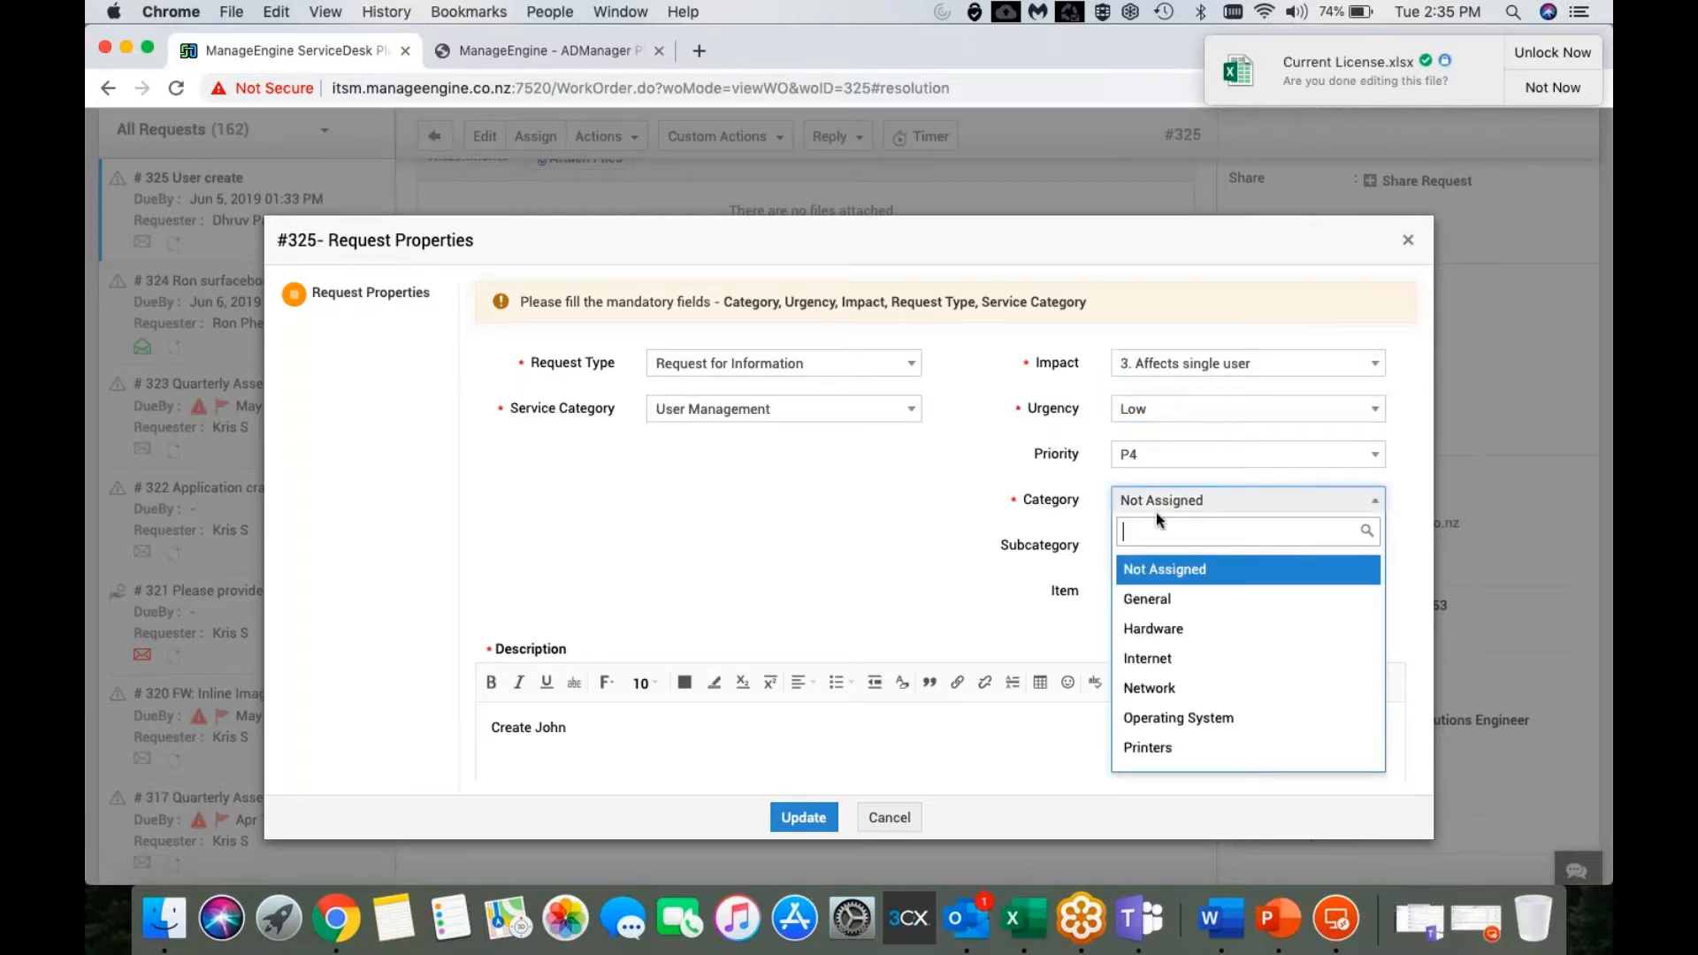
type("user")
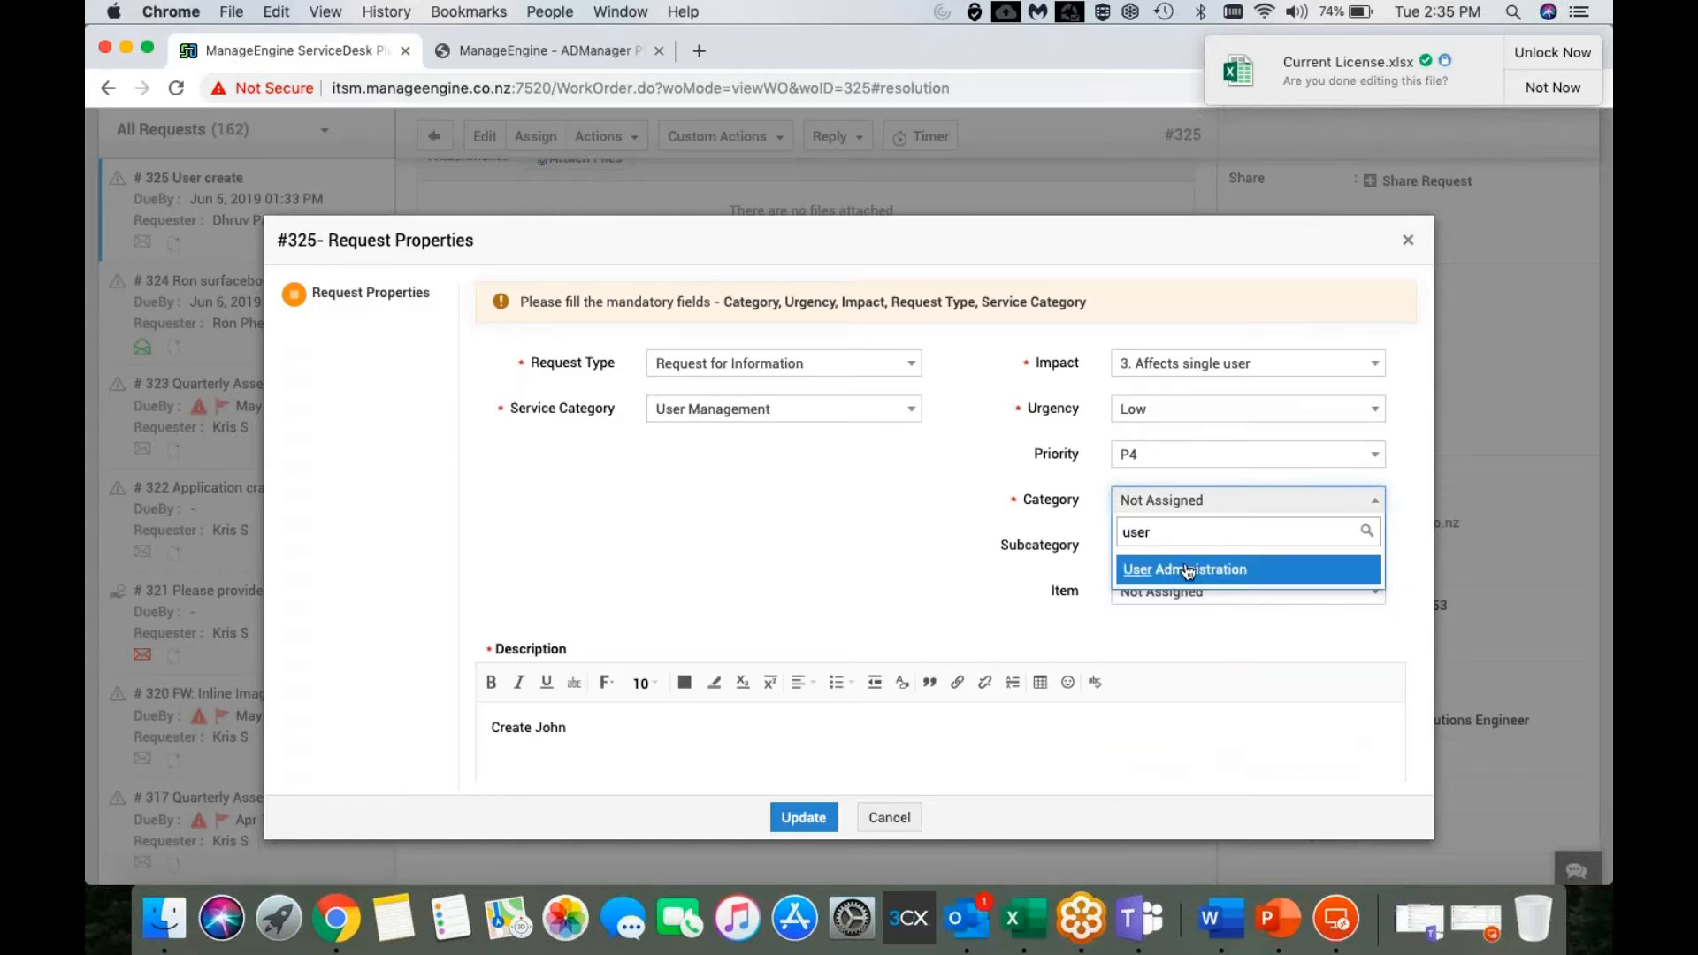
left_click(1187, 572)
scroll(867, 690, "down", 3)
left_click(803, 817)
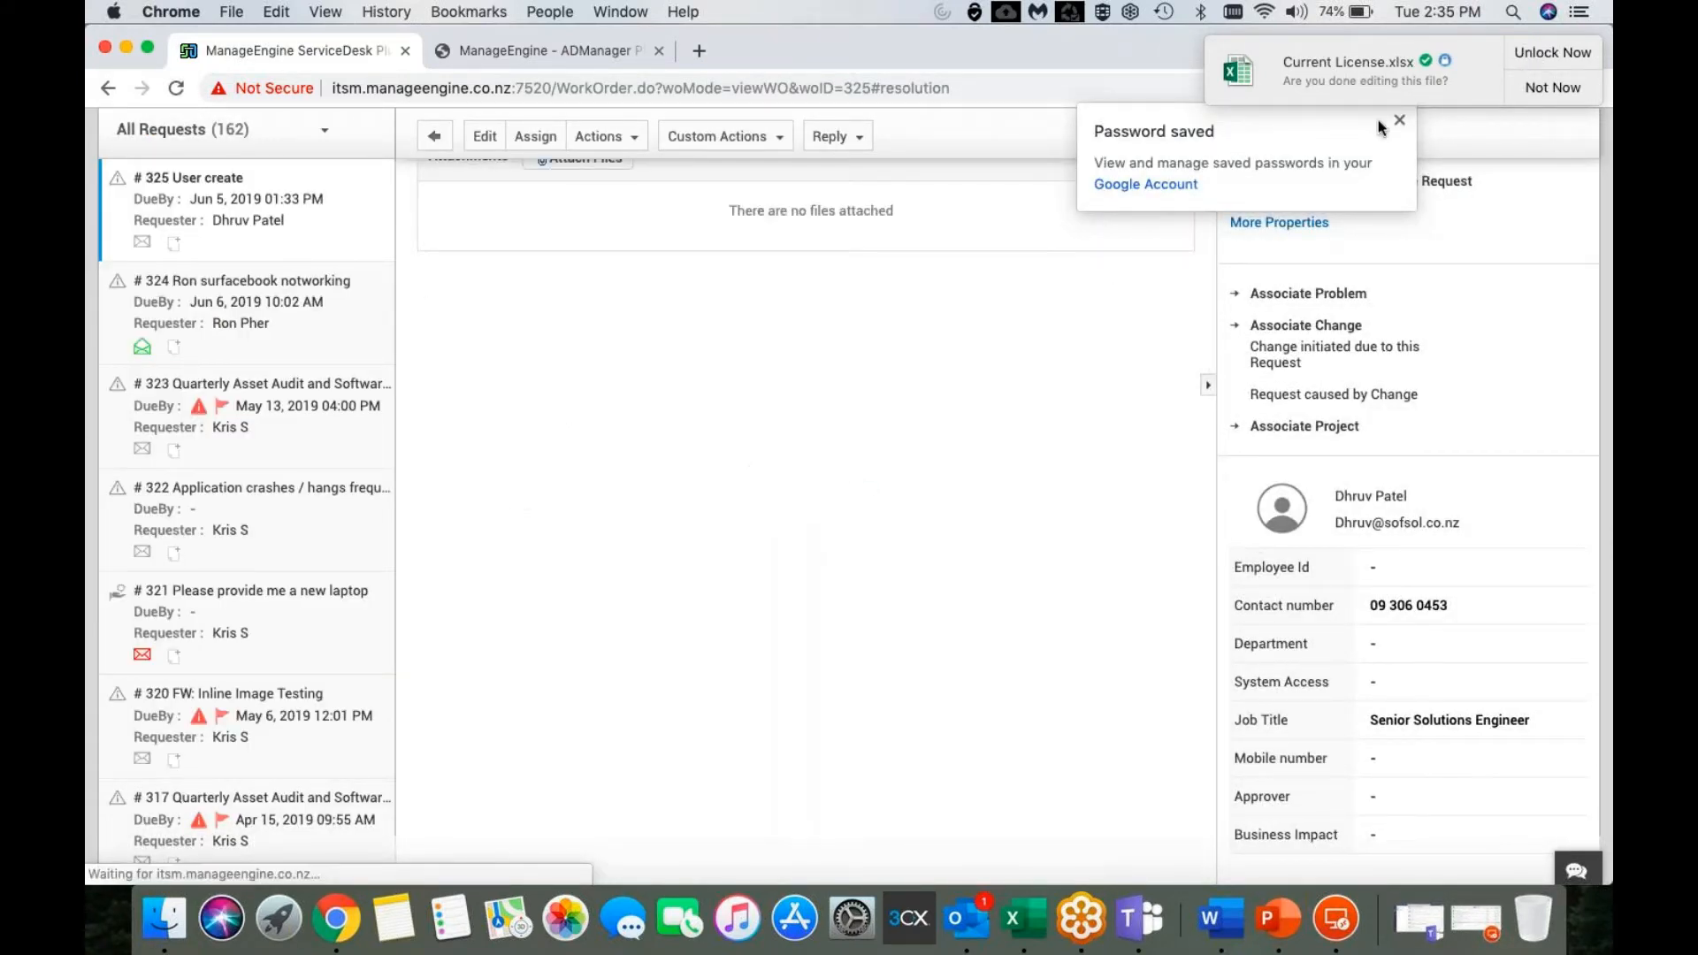
scroll(632, 334, "up", 5)
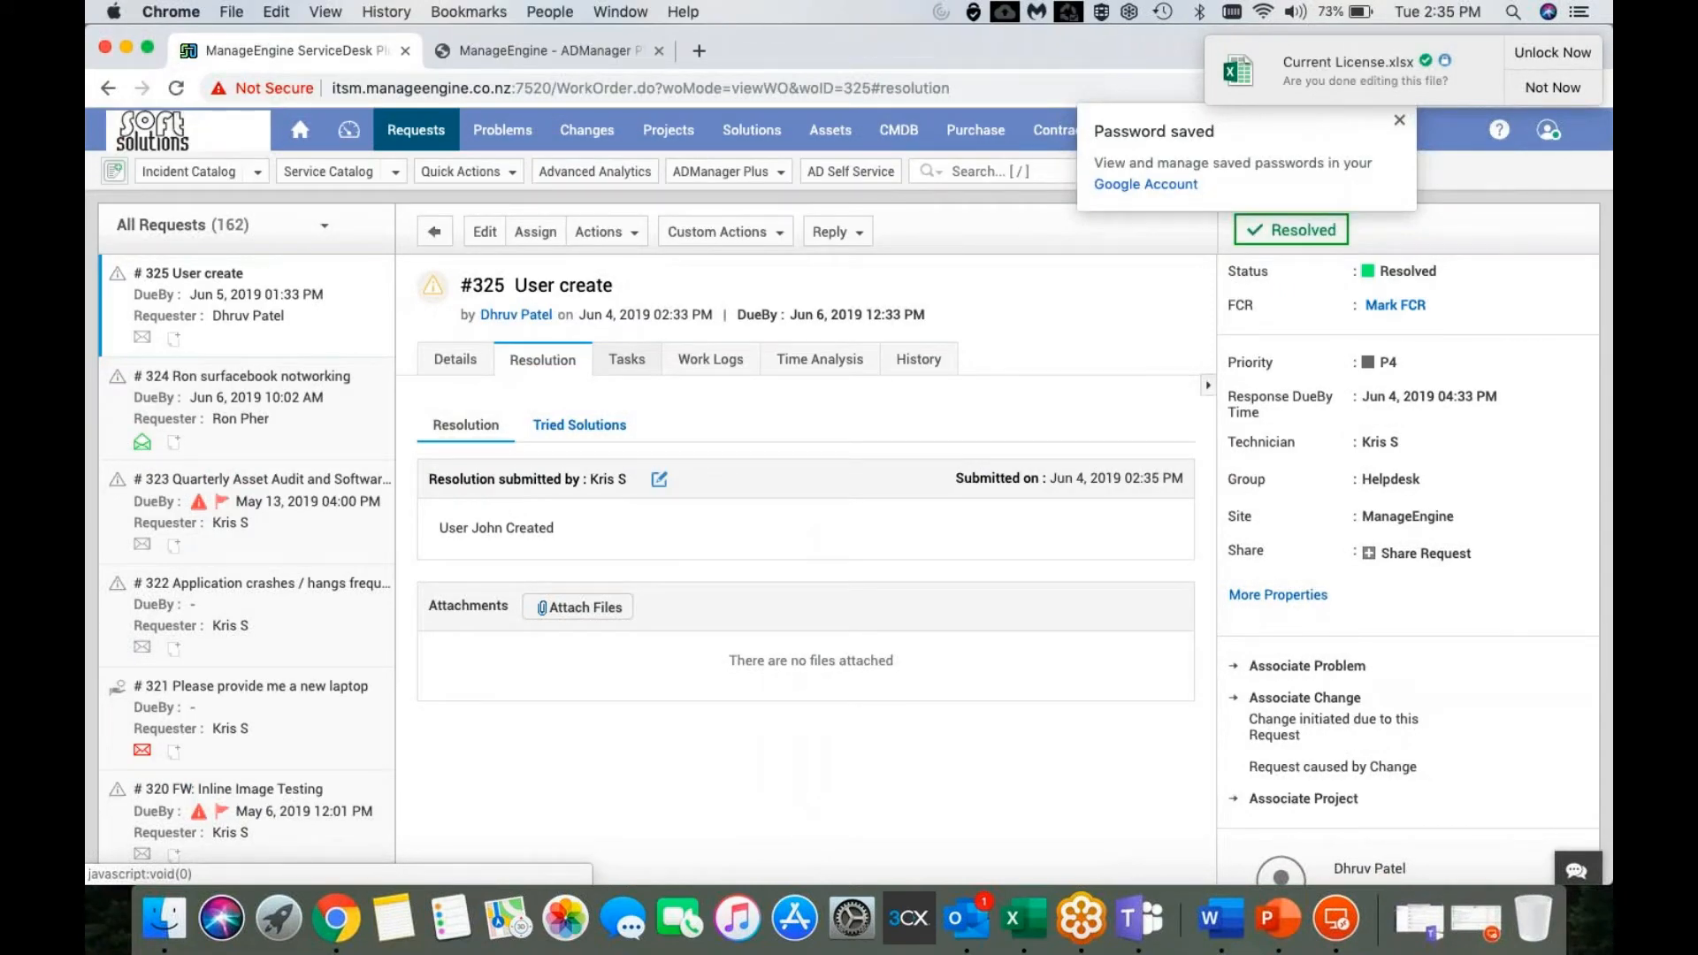
Find the new account via ADManager Plus' Disable User(s) in AD, disable it, and close the results.
left_click(783, 173)
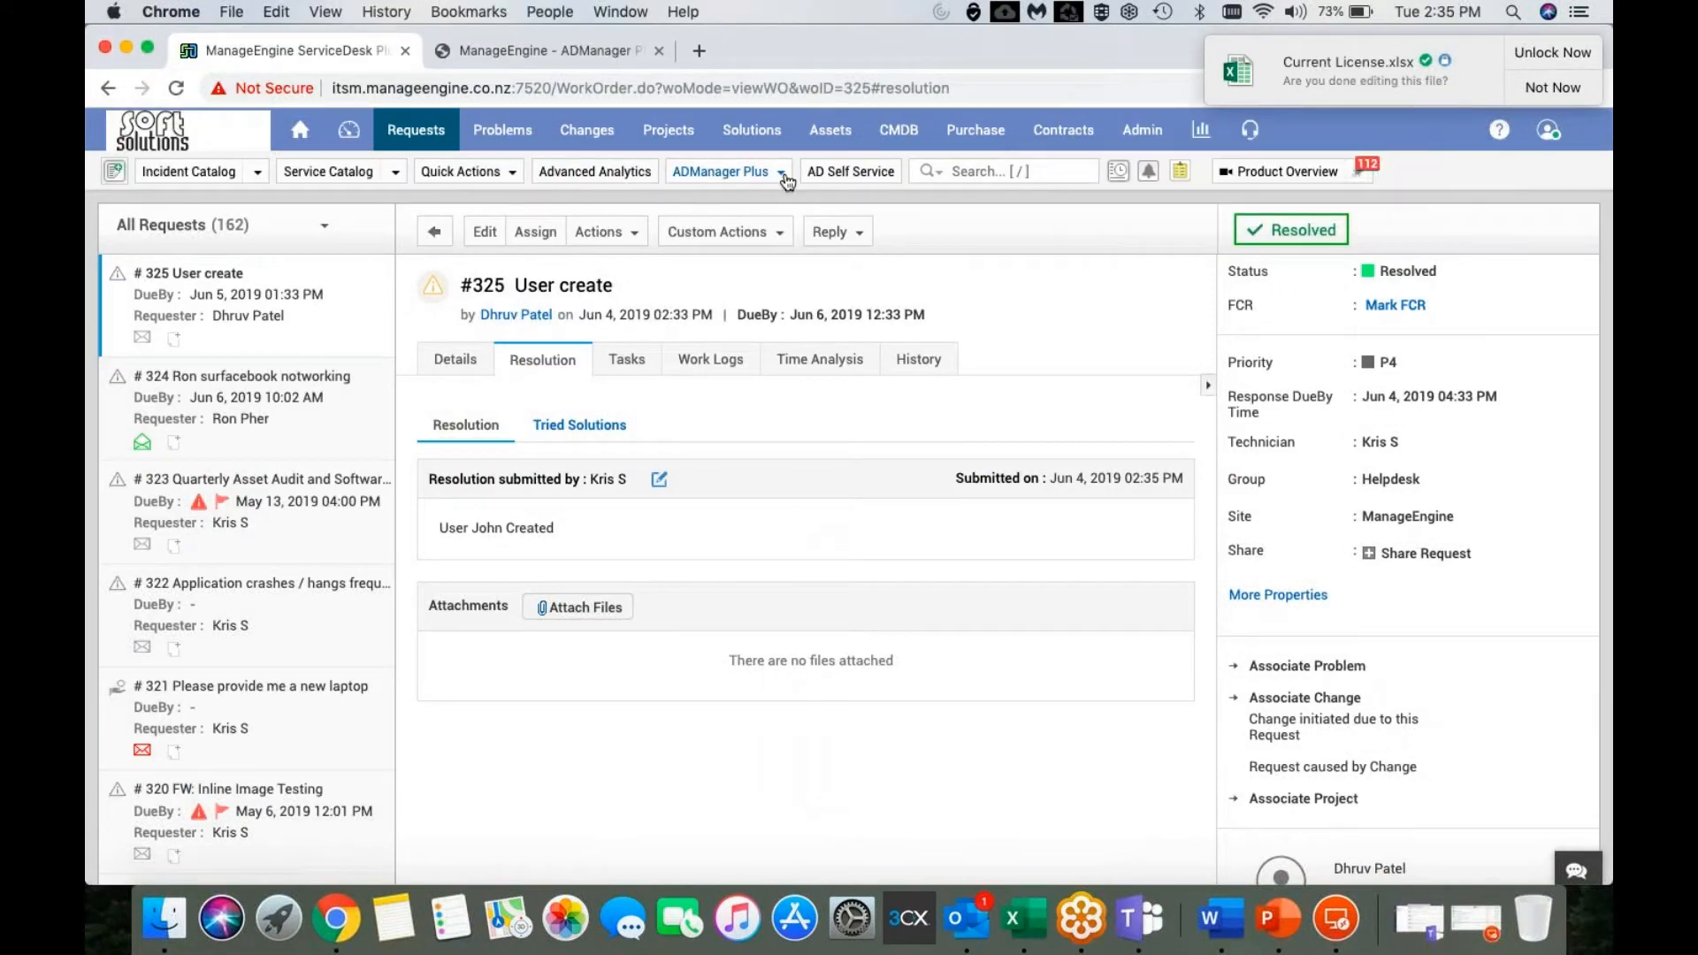
mouse_move(778, 216)
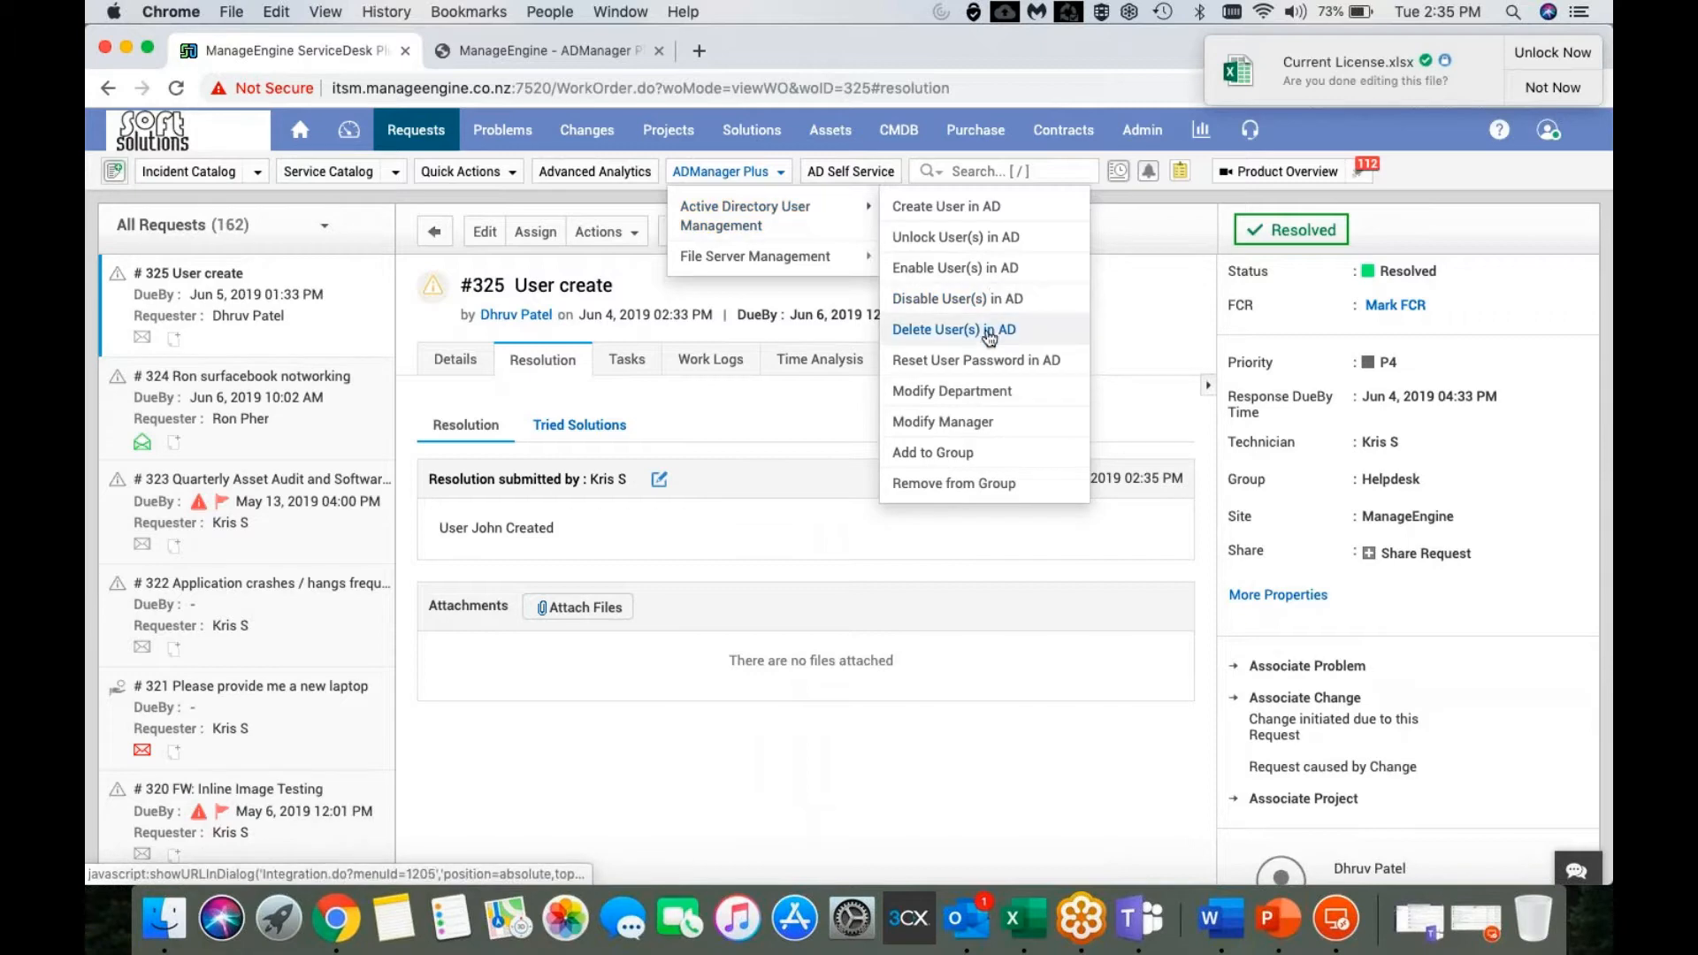
left_click(966, 299)
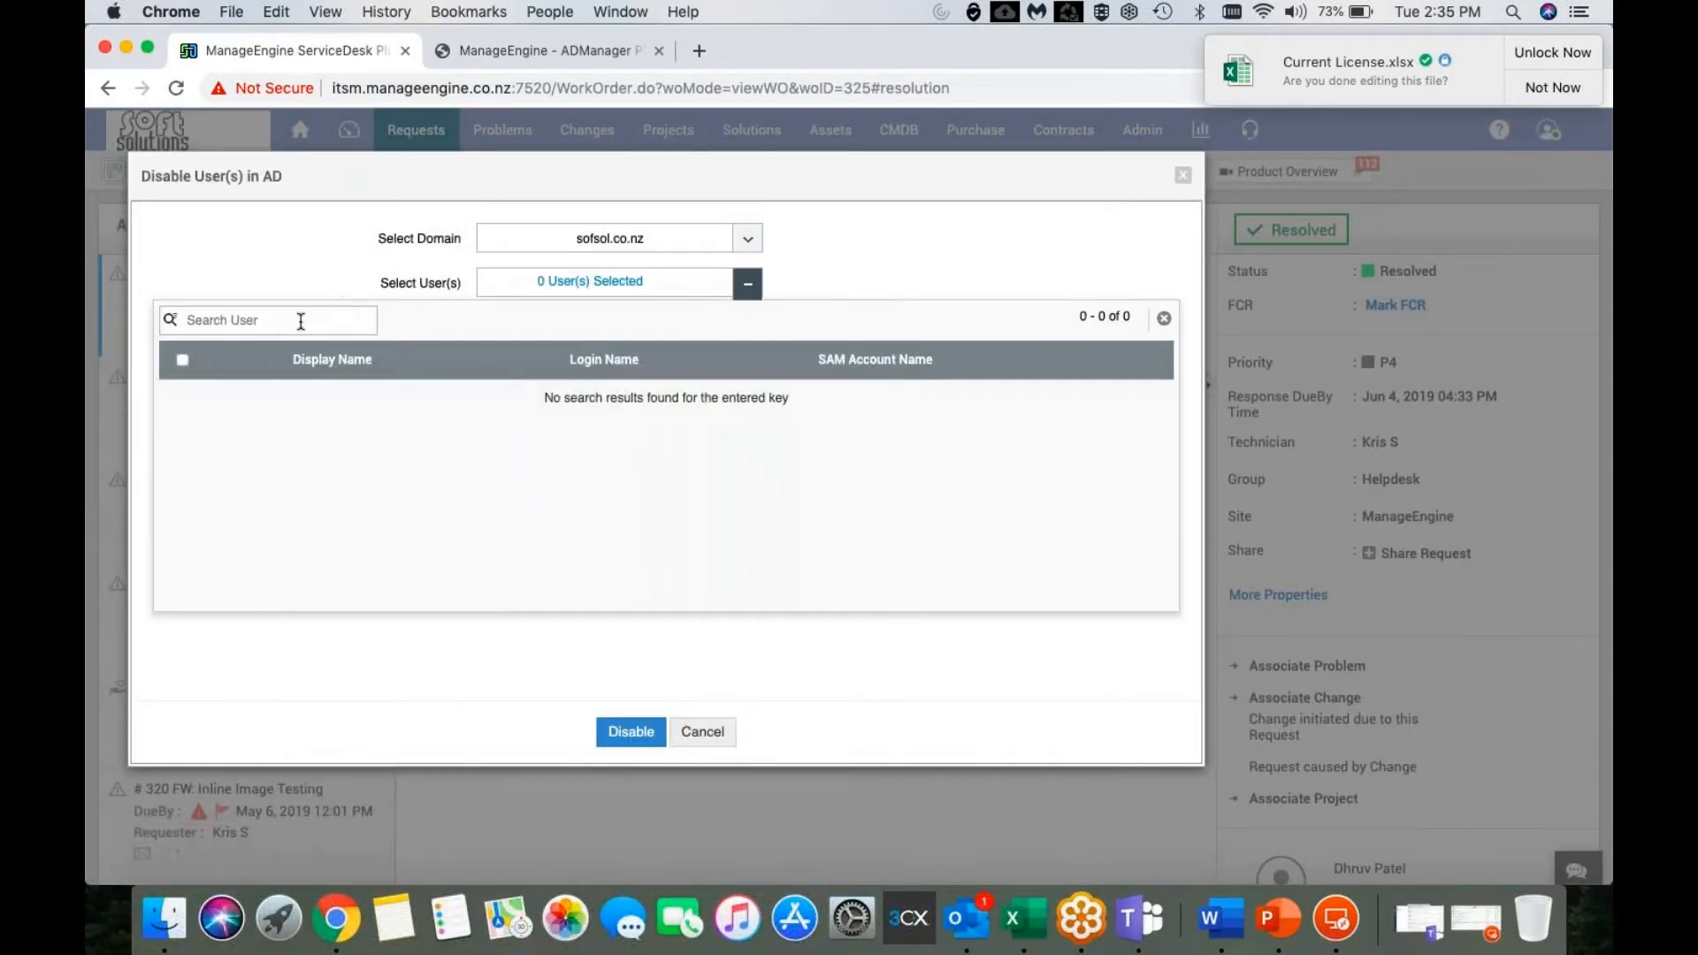
type("john")
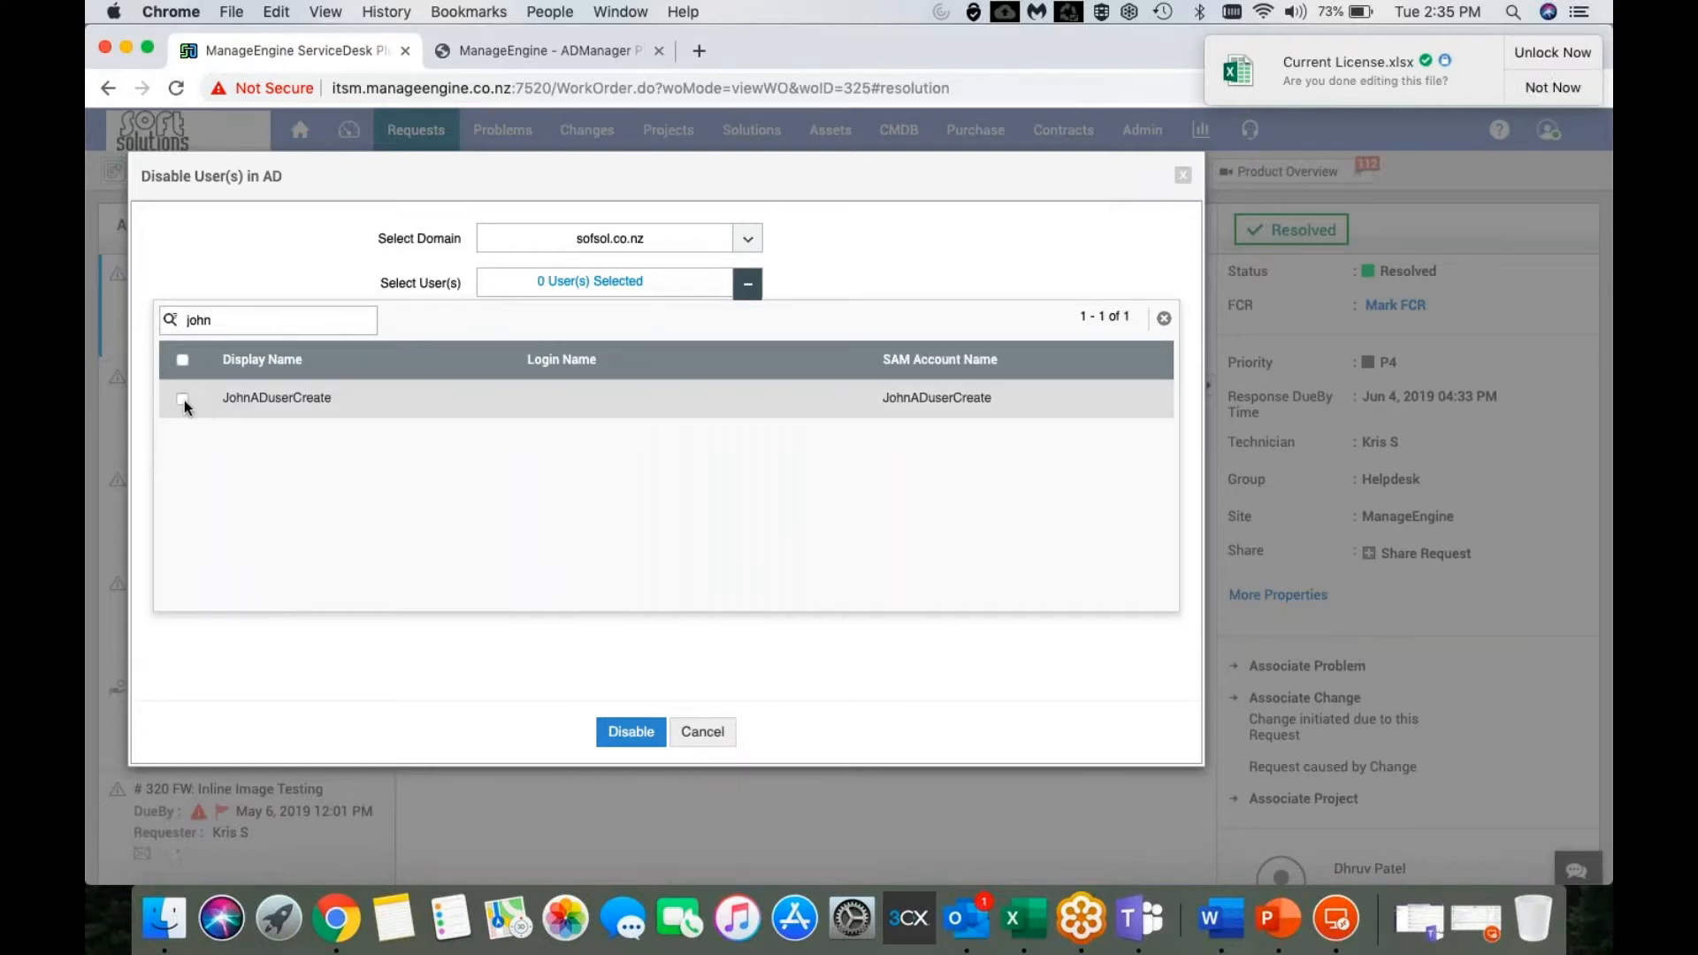
left_click(183, 399)
left_click(629, 731)
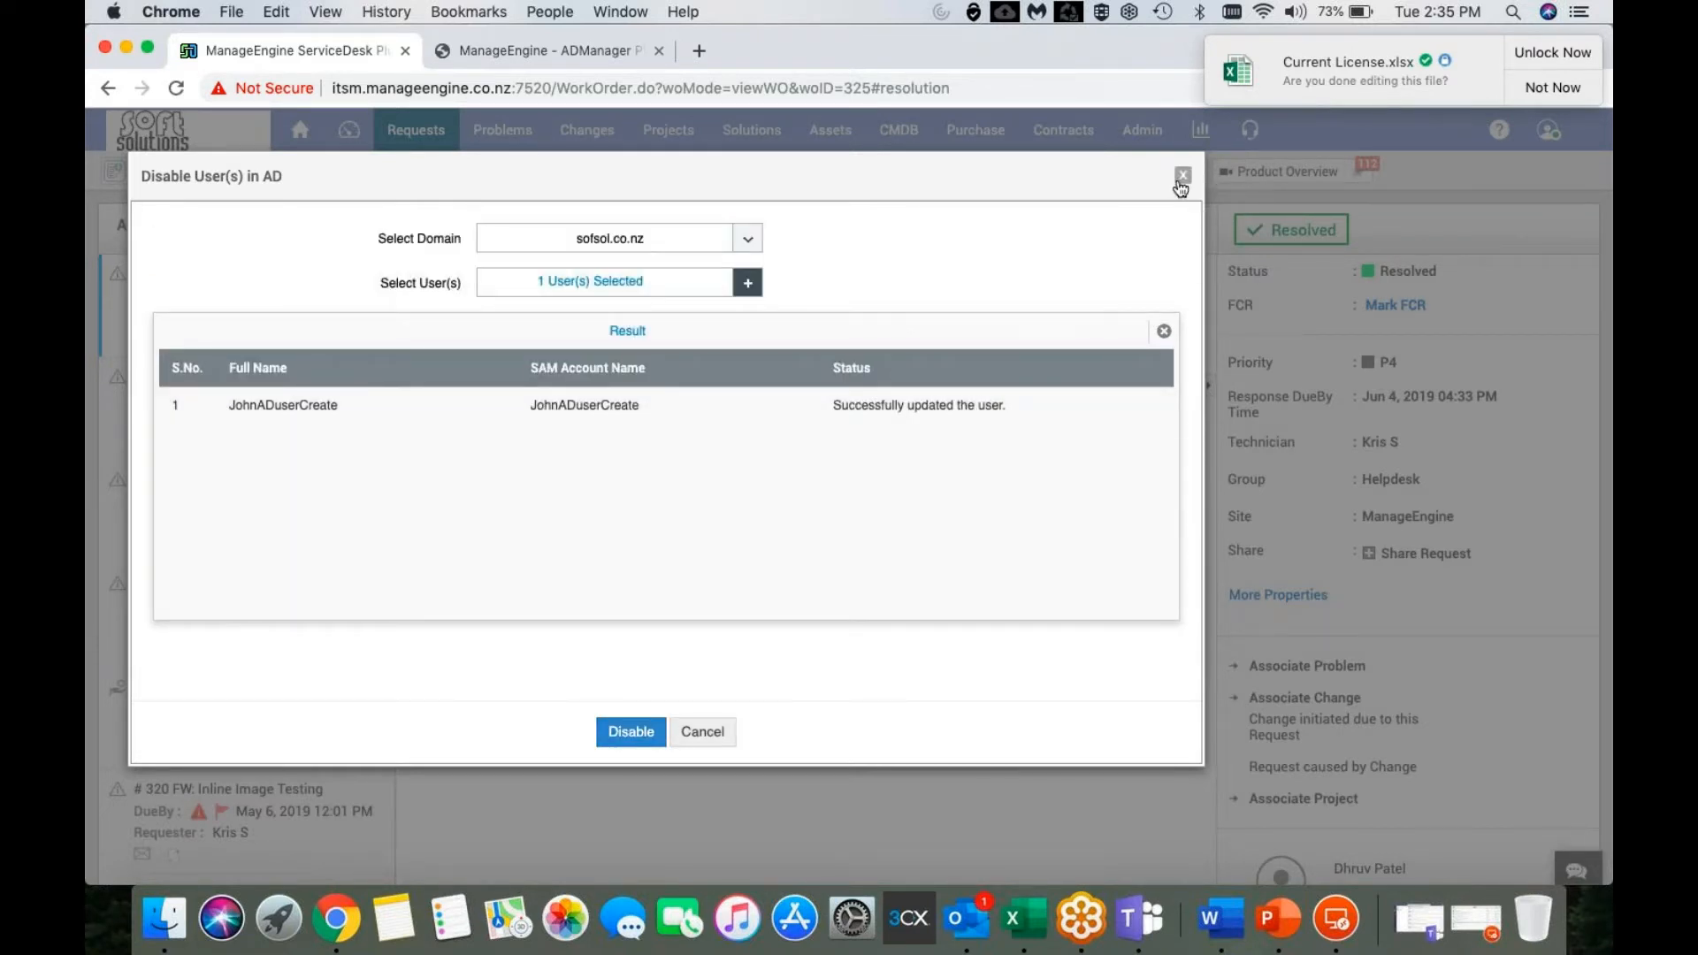
left_click(721, 740)
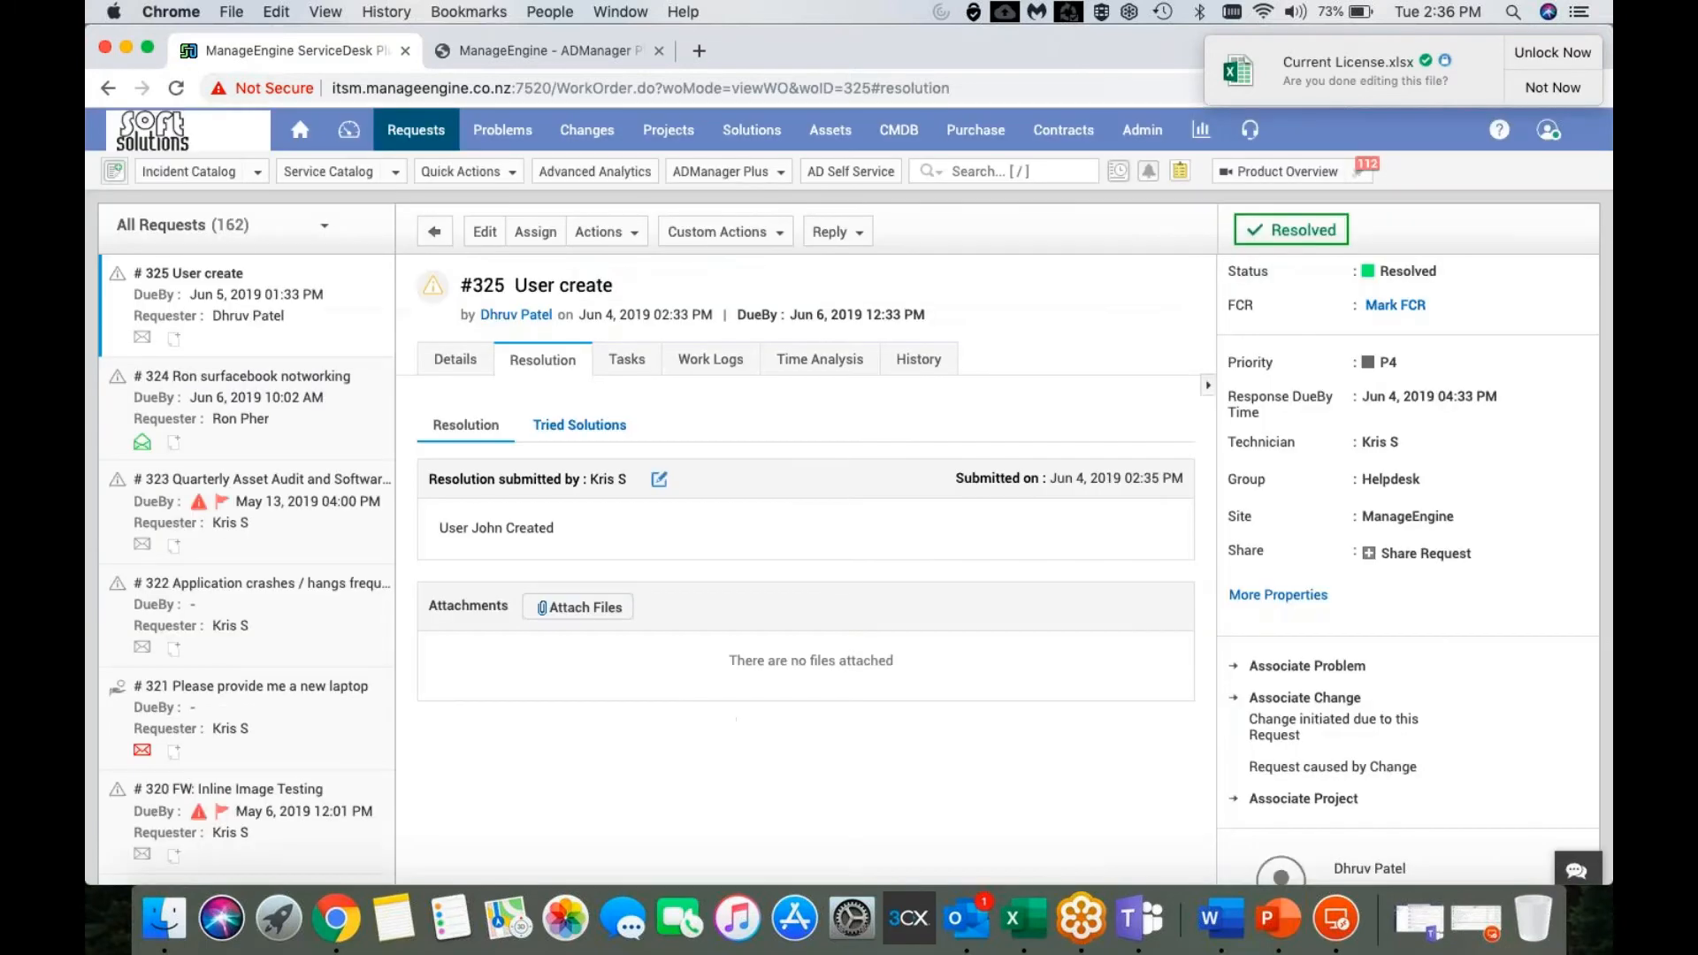
Find the new account via ADManager Plus' Delete User(s) in AD and delete it.
left_click(735, 172)
mouse_move(778, 220)
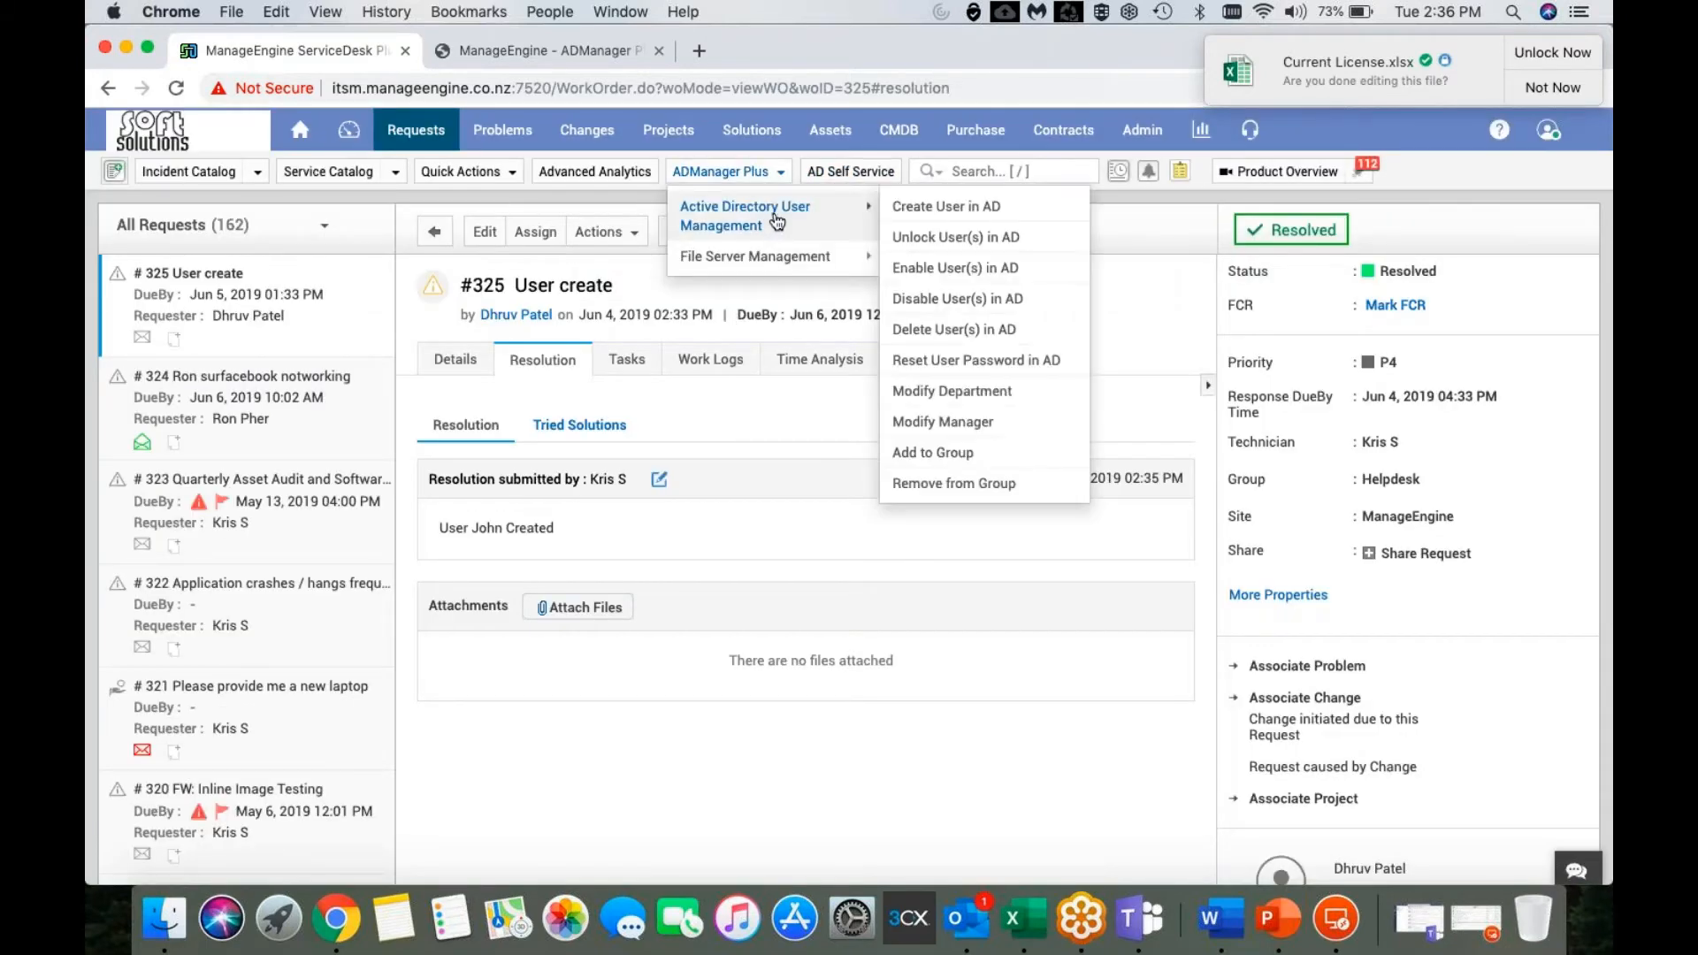
left_click(972, 340)
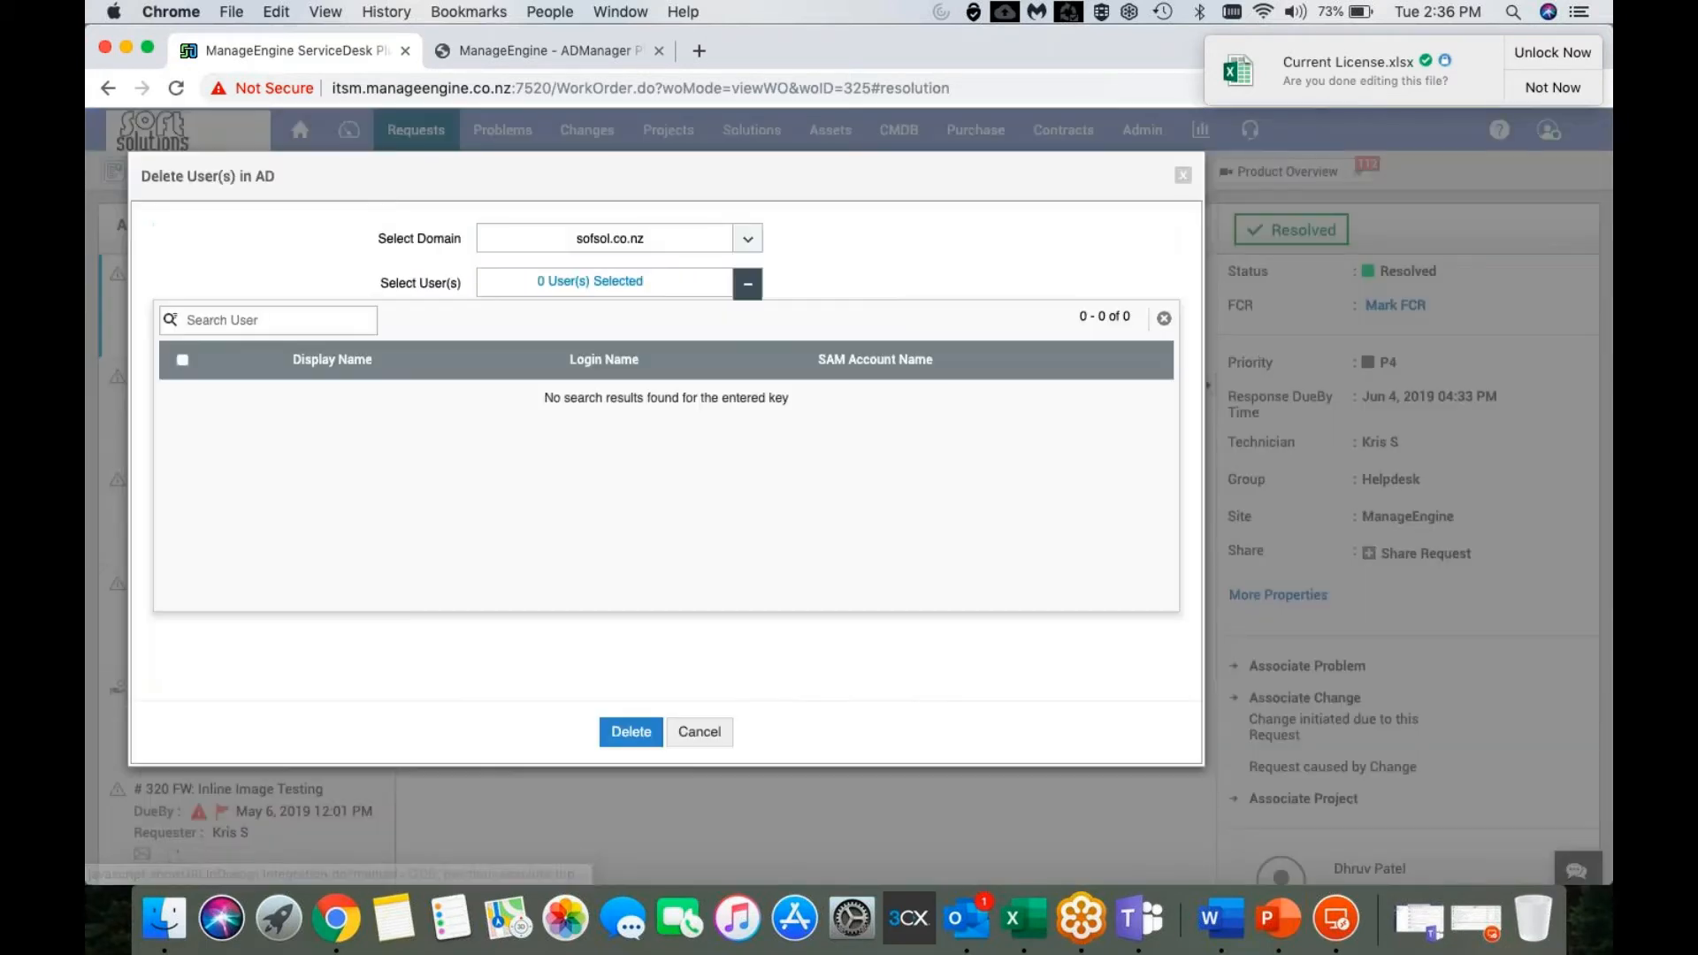
type("john")
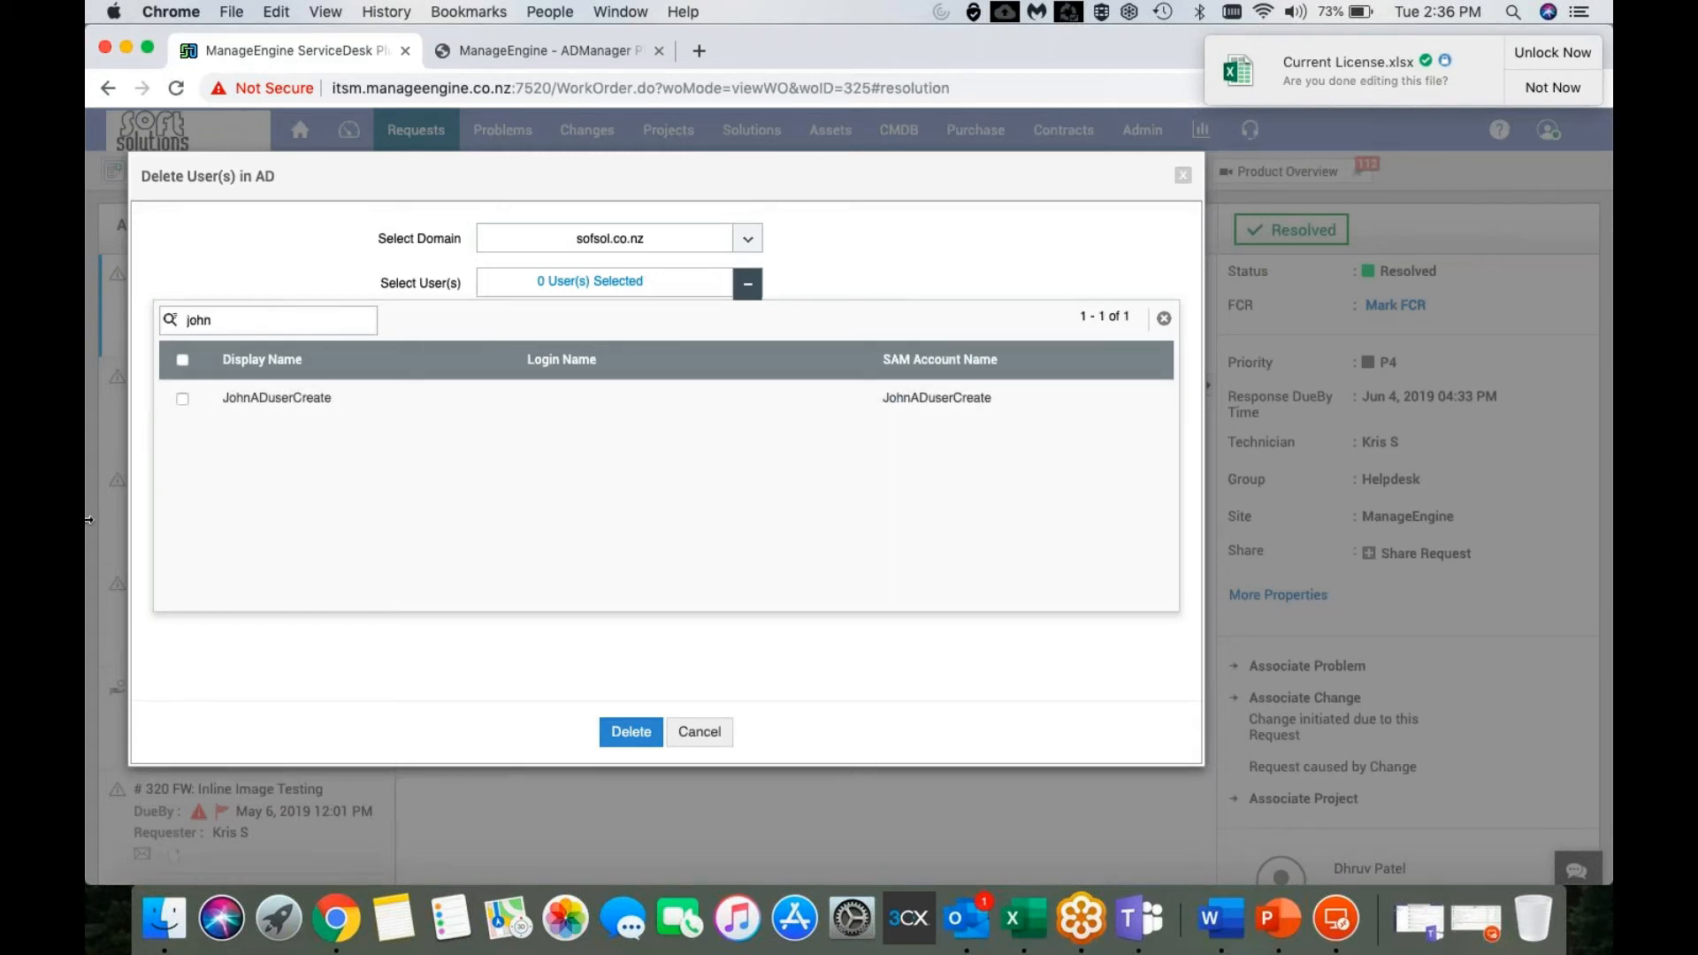
left_click(182, 399)
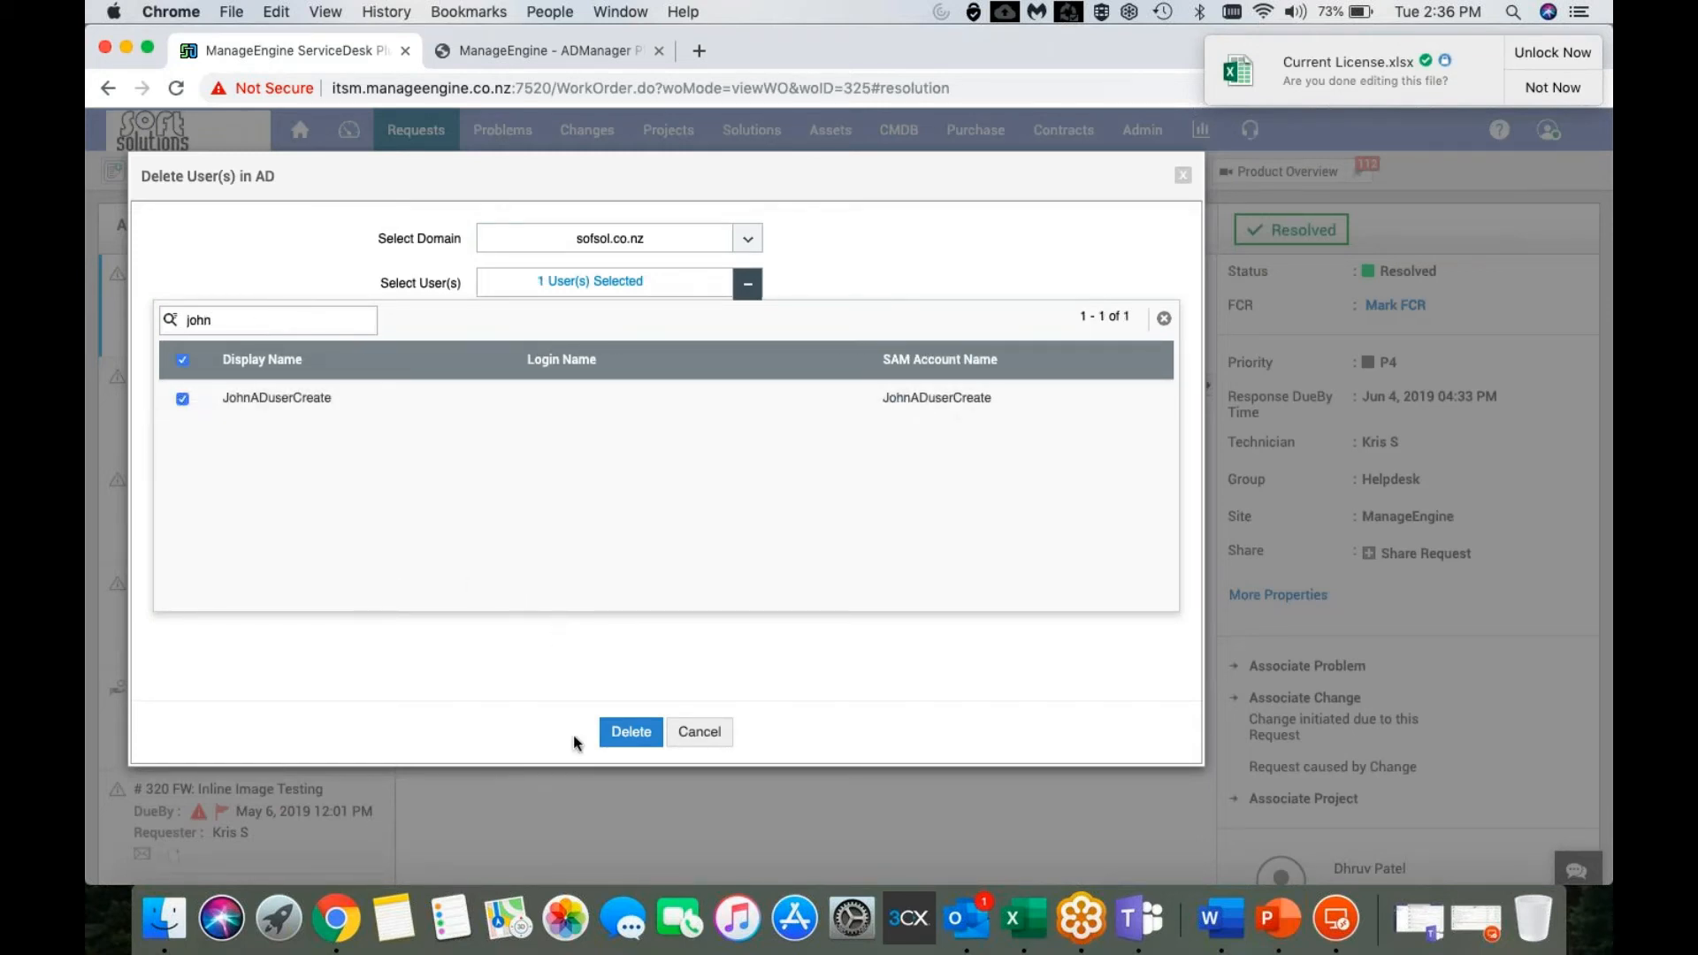
left_click(628, 734)
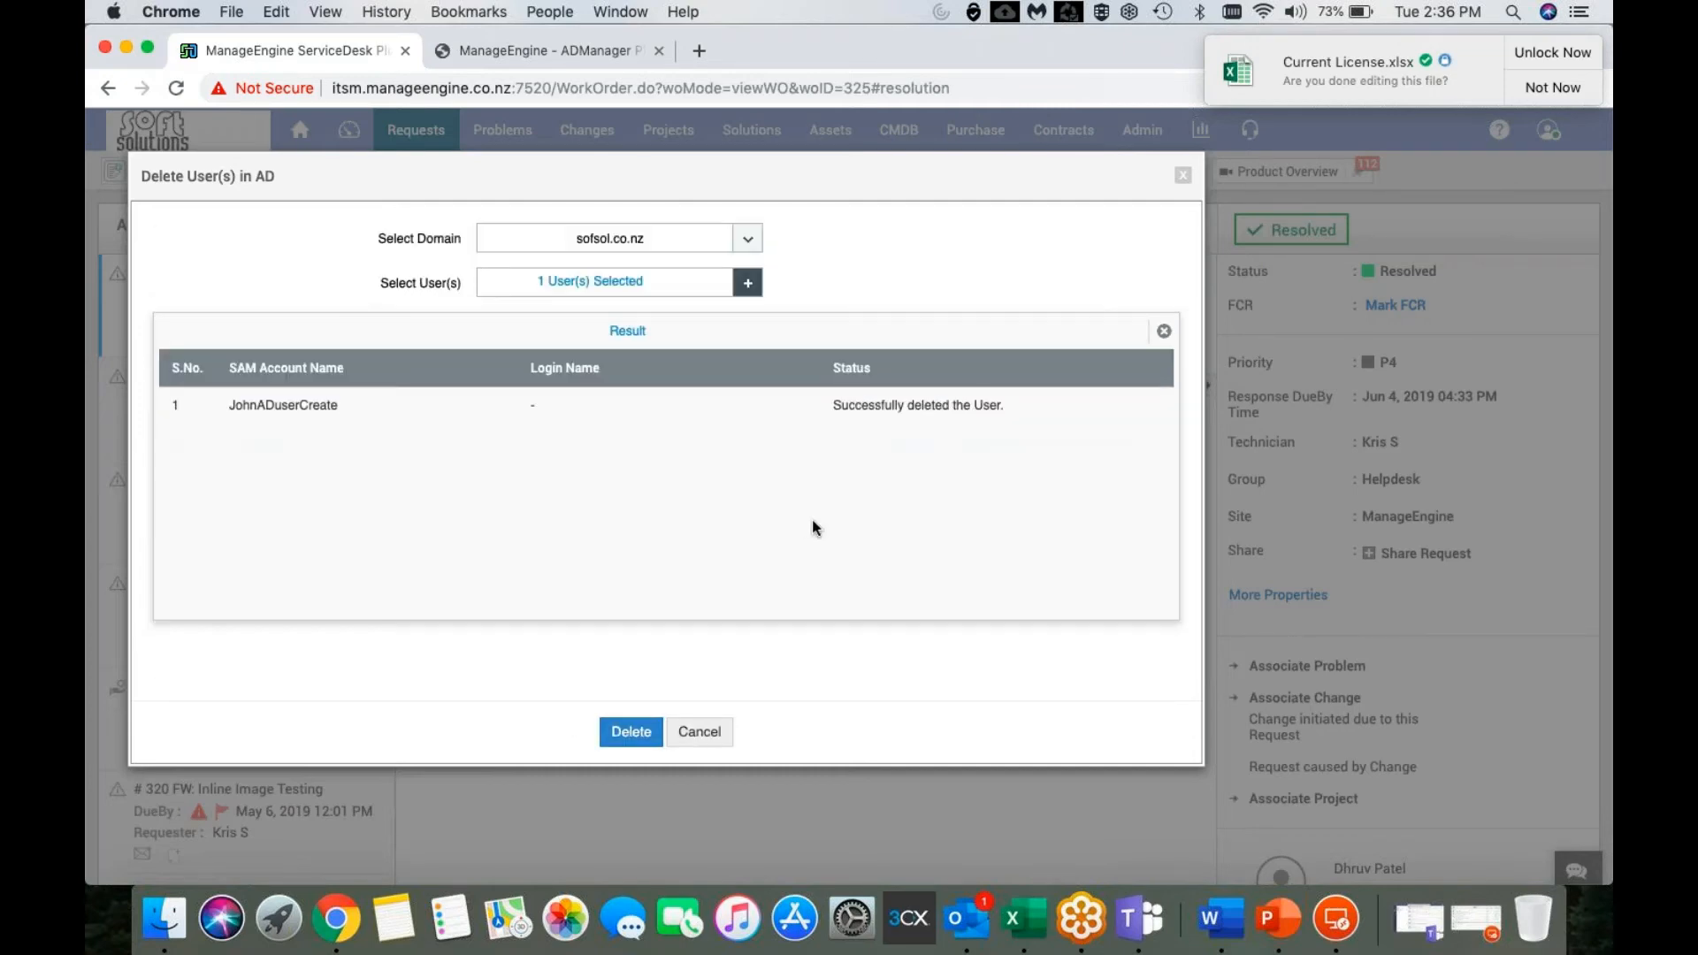
left_click(1183, 176)
left_click(725, 171)
mouse_move(745, 215)
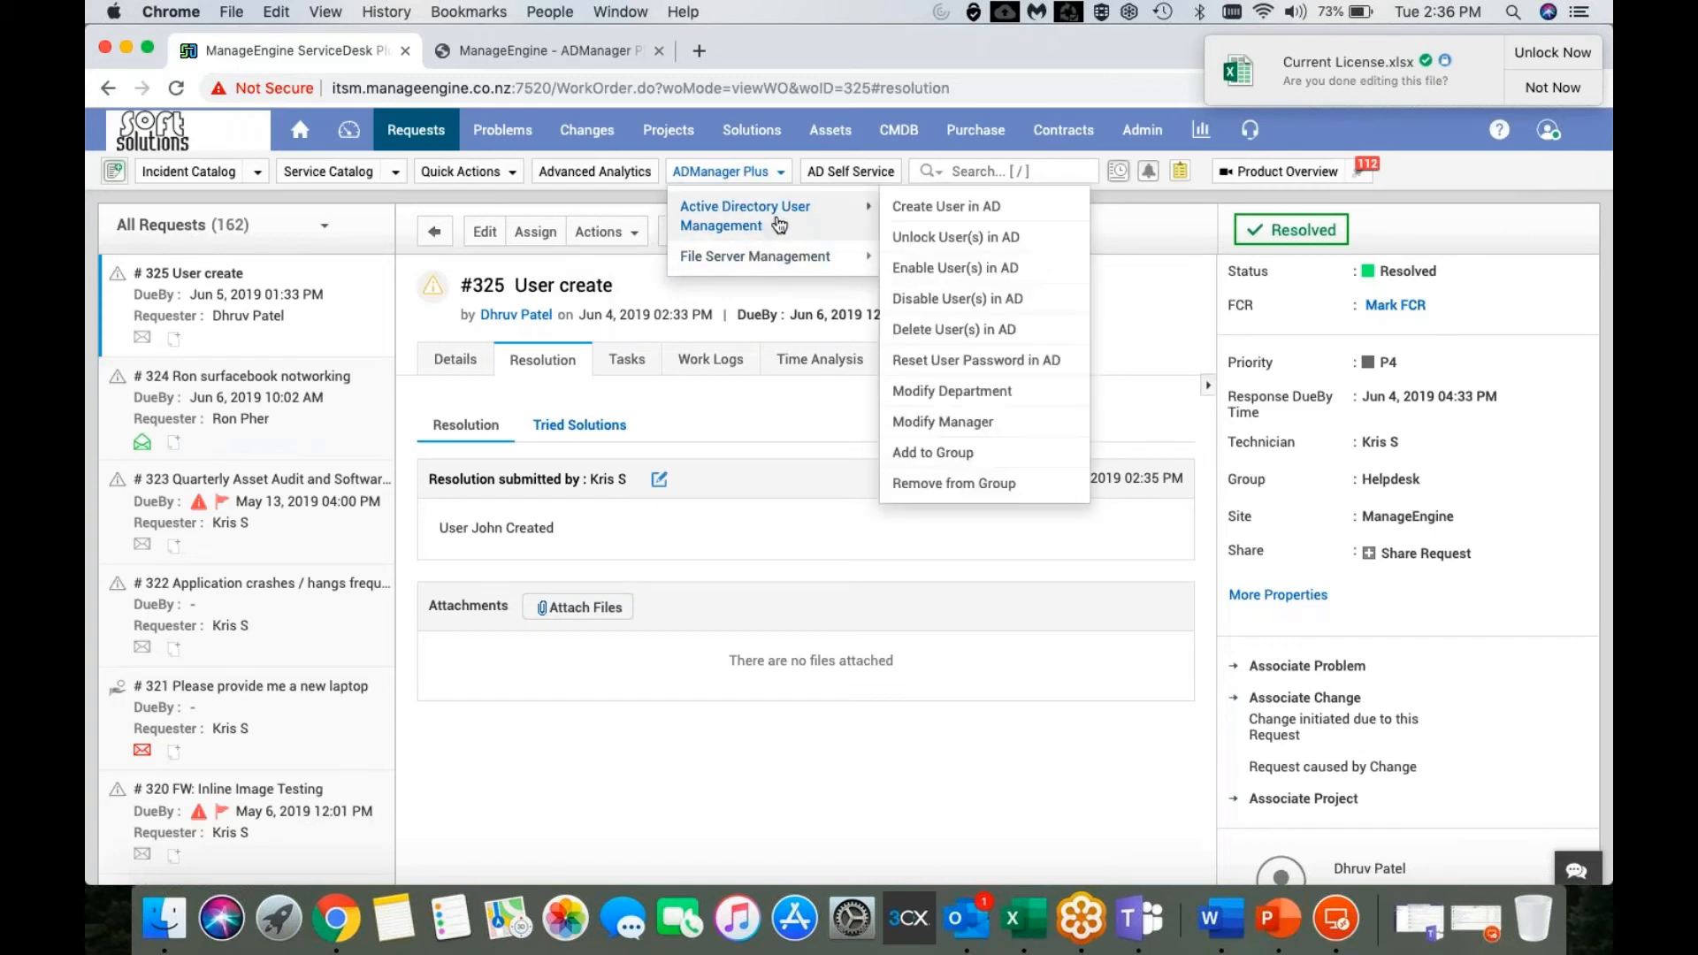
left_click(976, 274)
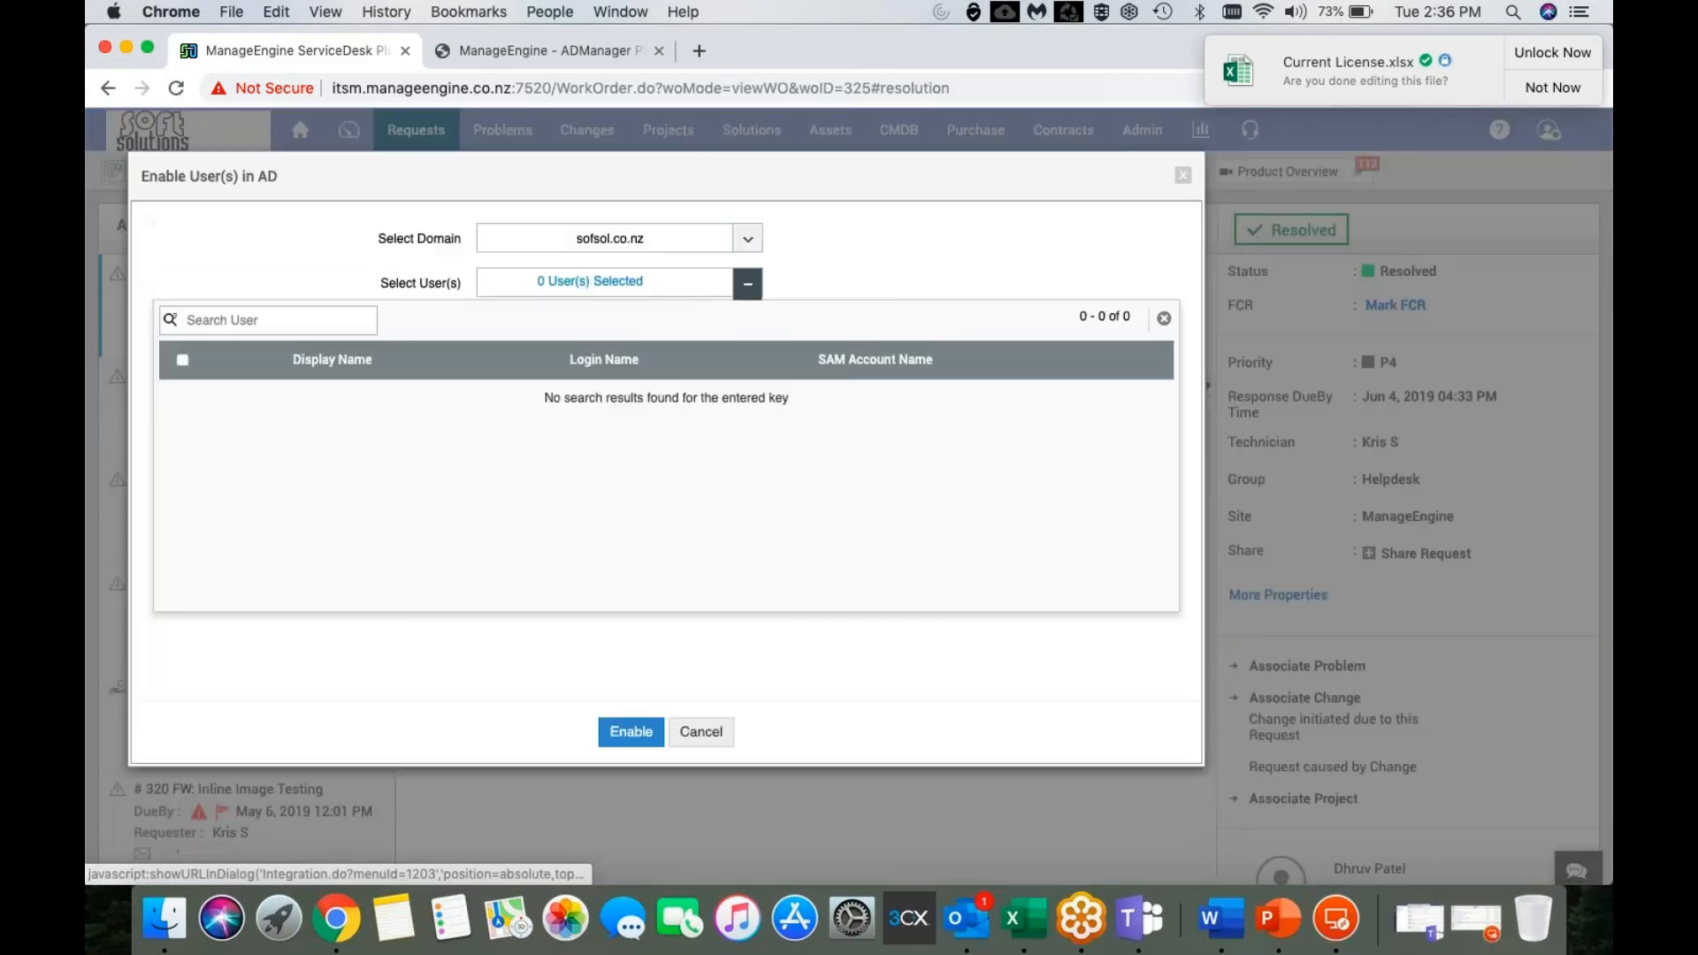
left_click(291, 322)
type("John")
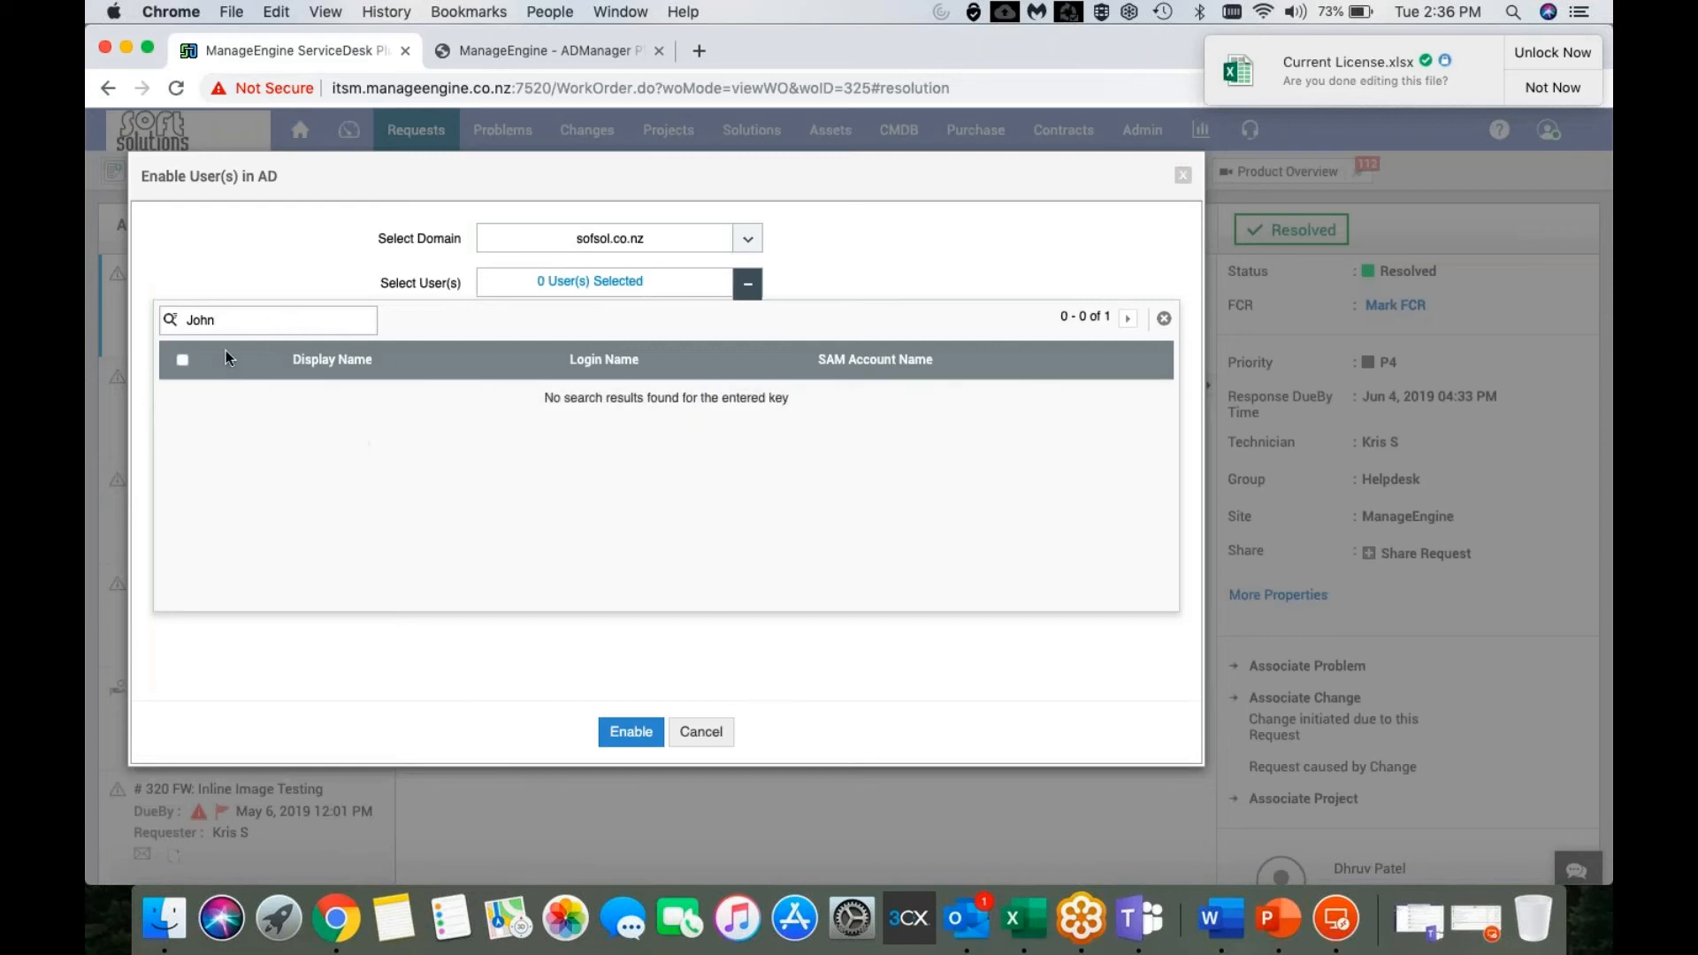
double_click(235, 321)
key("BackSpace")
left_click(701, 732)
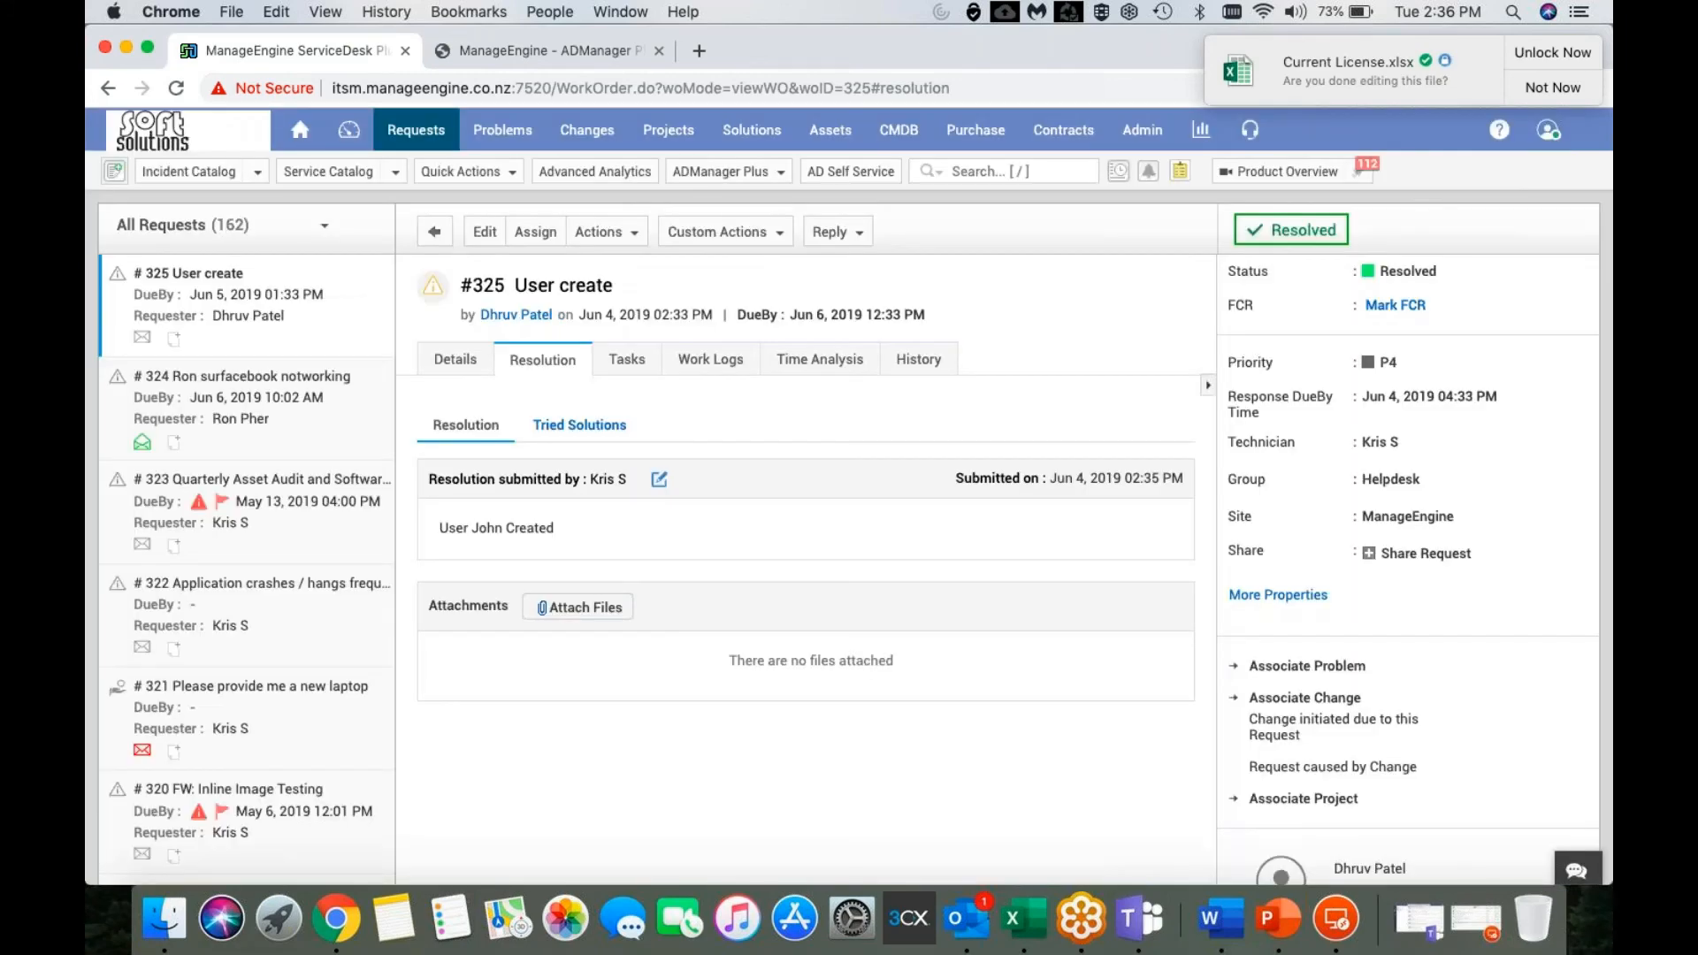